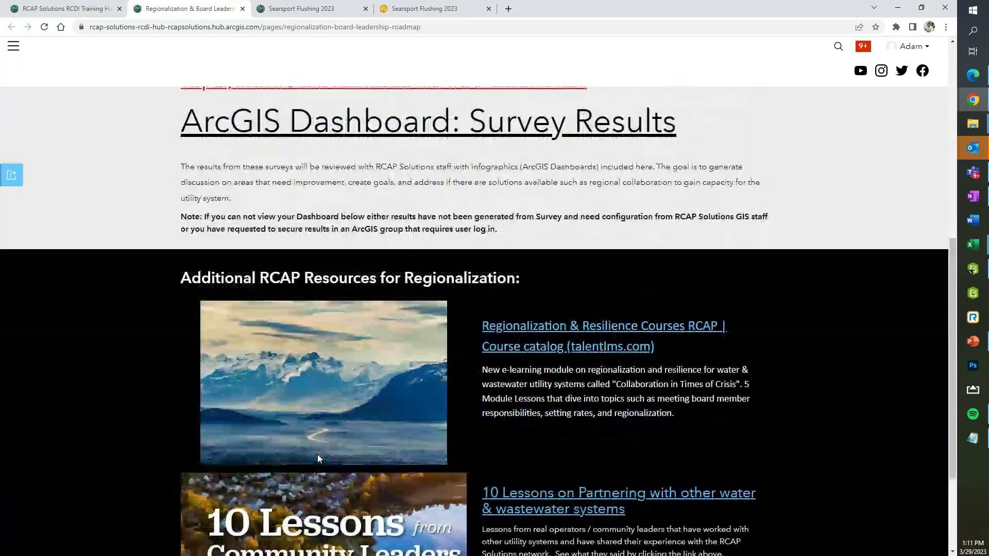
# Review the additional RCAP regionalization resources and the past RCDI and GIS training videos, then bring up the Searsport Flushing 2023 map
pyautogui.scroll(-1, 387, 220)
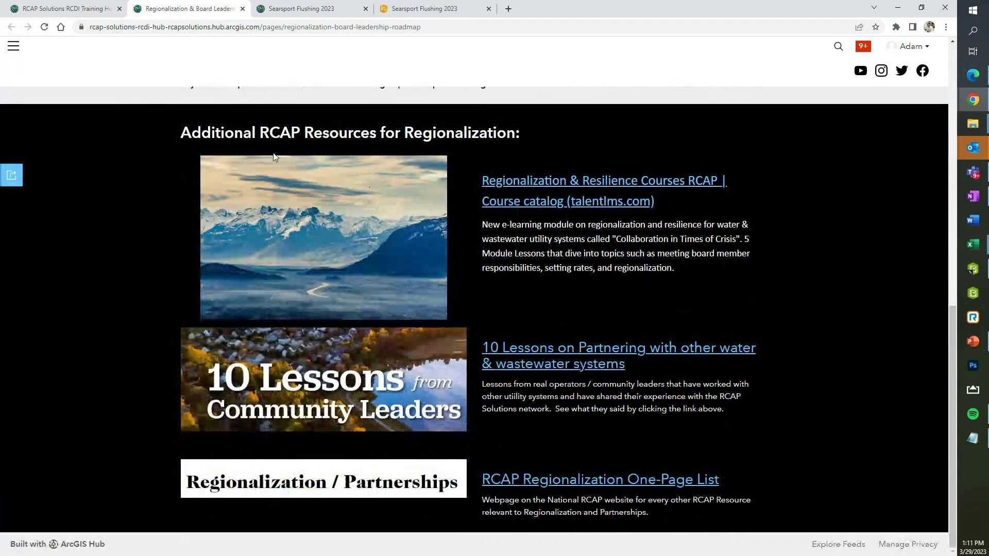
pyautogui.click(76, 12)
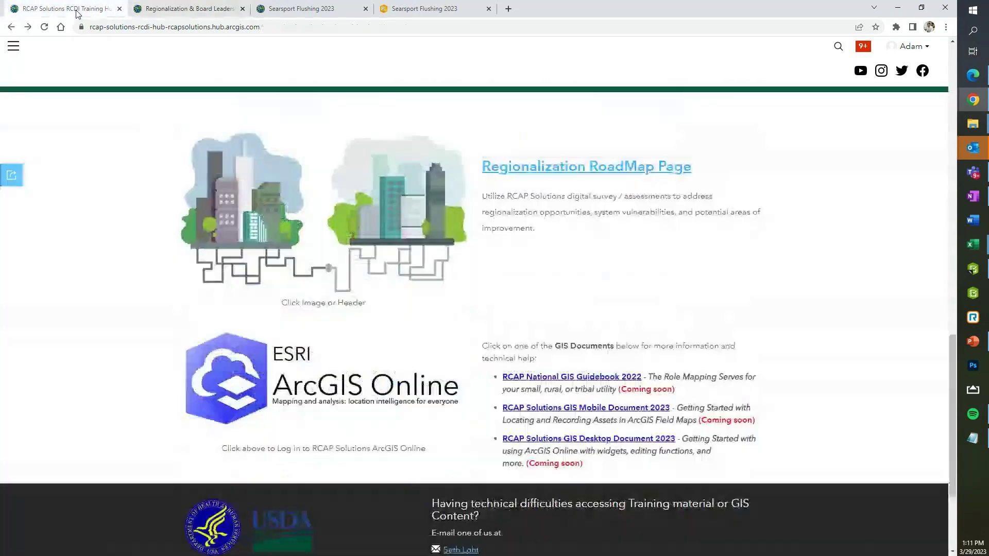
pyautogui.scroll(5, 276, 73)
pyautogui.scroll(6, 288, 103)
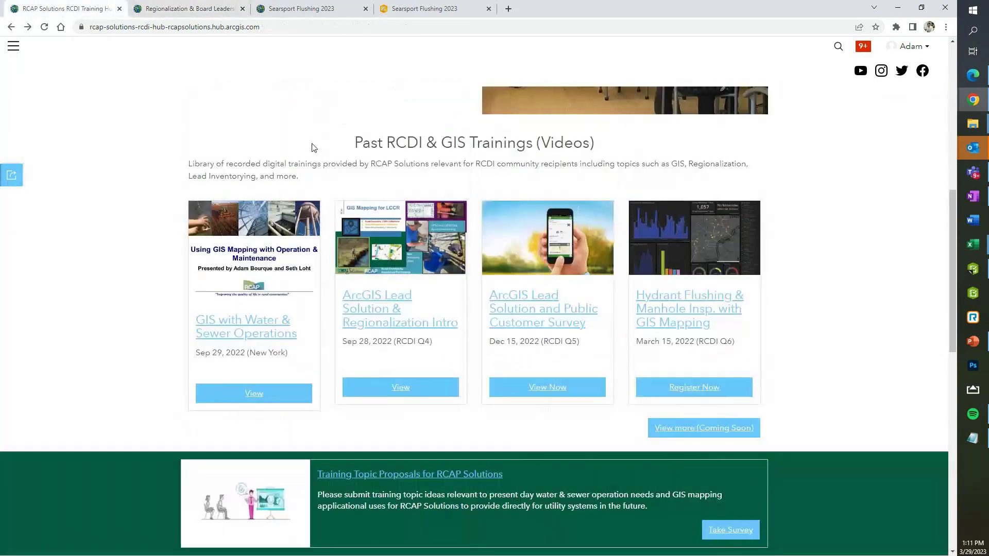
pyautogui.click(315, 13)
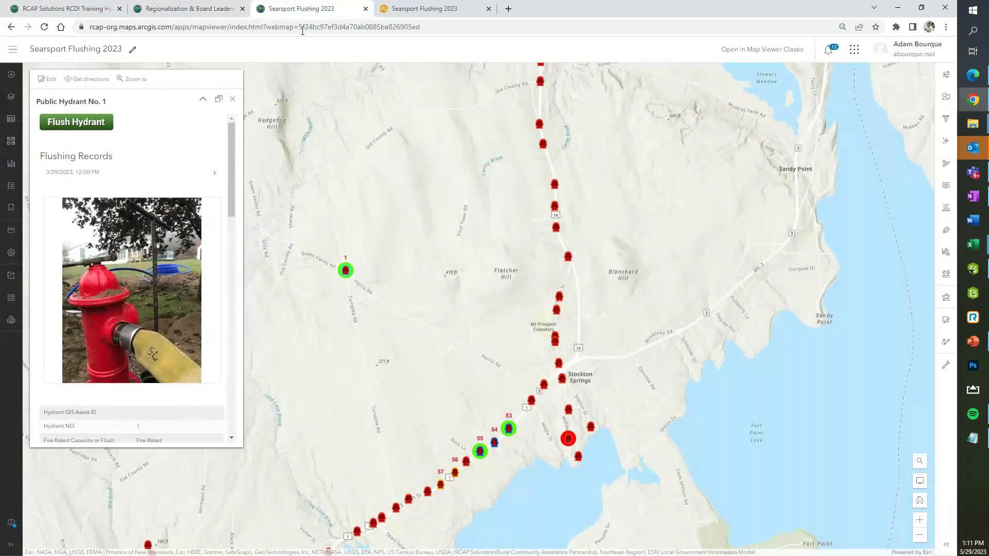
# Look through the training hub page down to the GIS Documents list and highlight the RCAP National GIS Guidebook 2022 entry
pyautogui.click(3, 8)
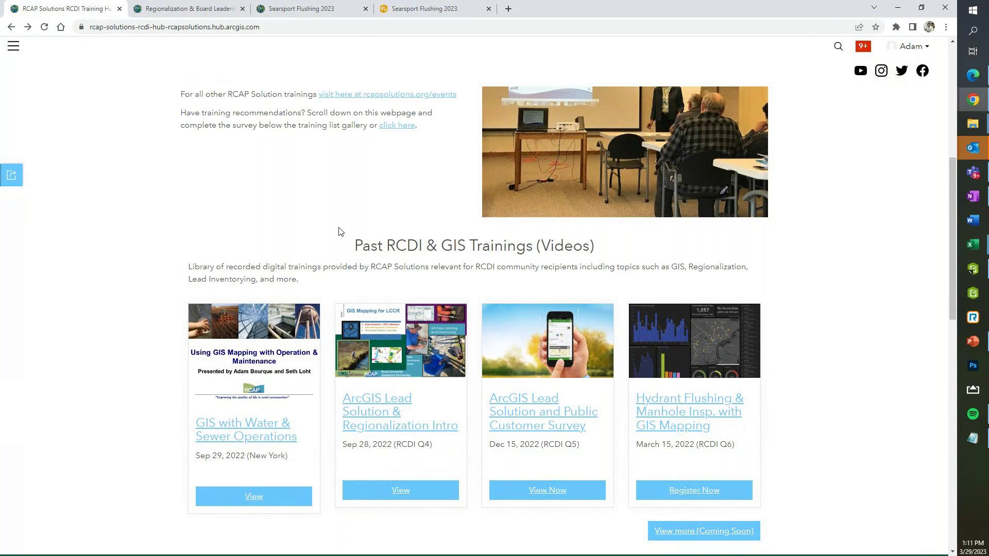
pyautogui.scroll(-5, 338, 231)
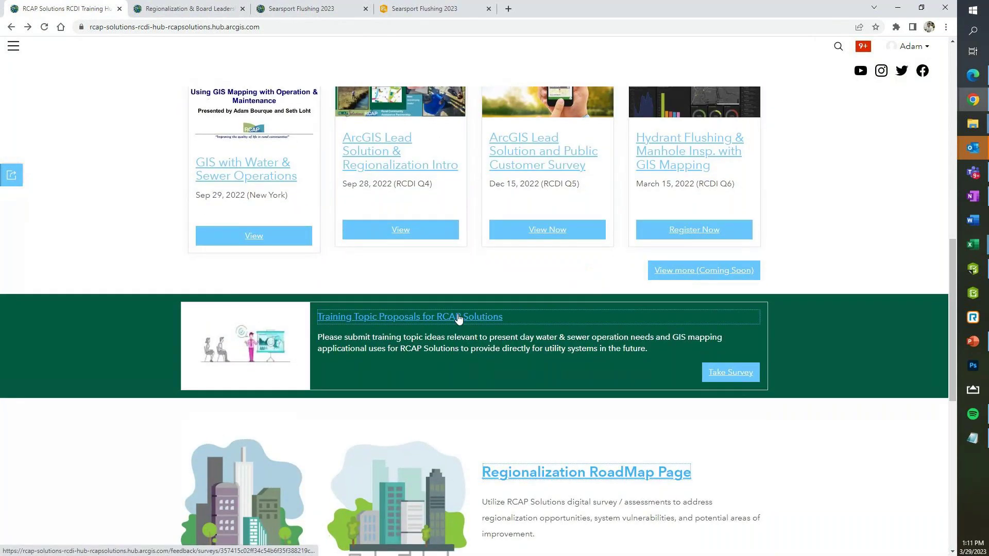
pyautogui.scroll(-2, 460, 318)
pyautogui.scroll(-4, 459, 318)
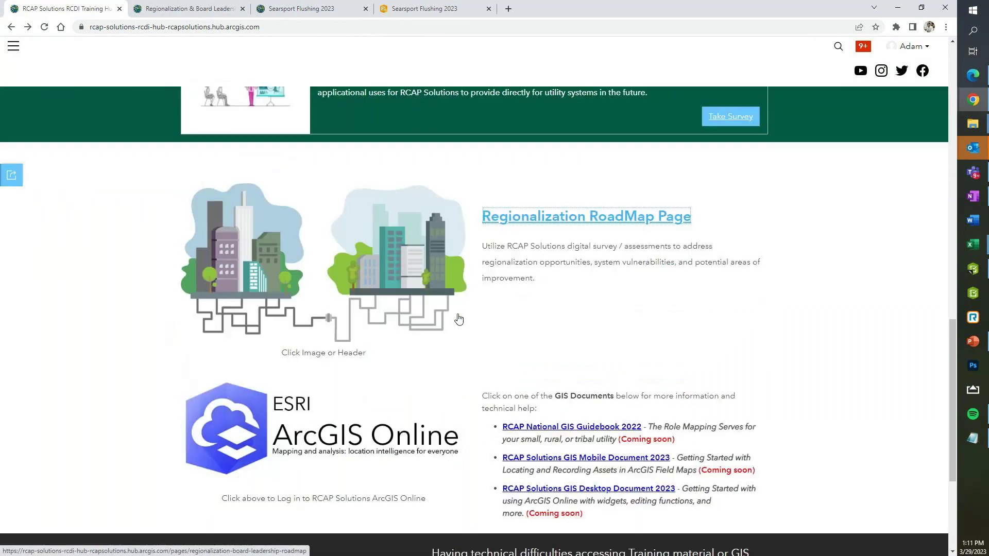
pyautogui.scroll(-2, 460, 318)
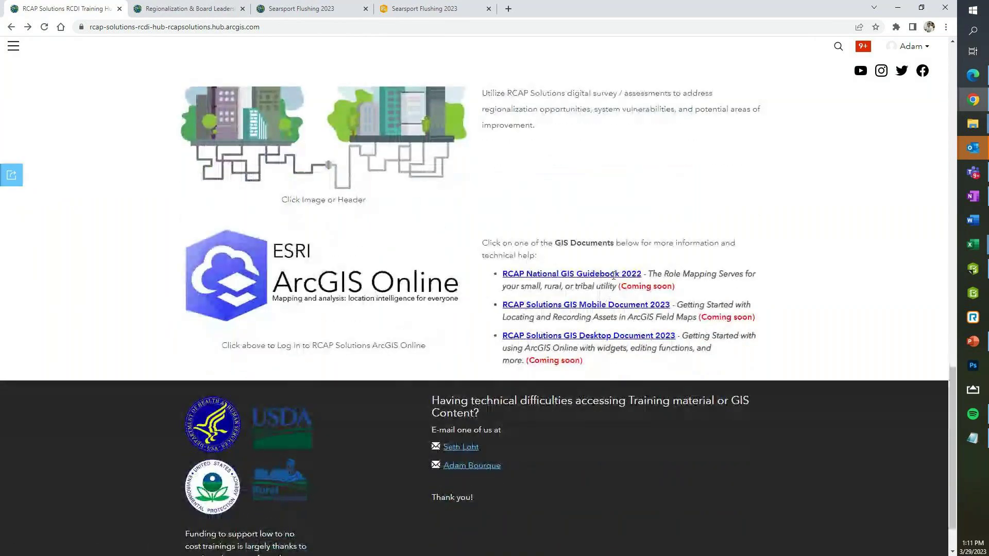
pyautogui.moveTo(685, 291); pyautogui.dragTo(502, 273)
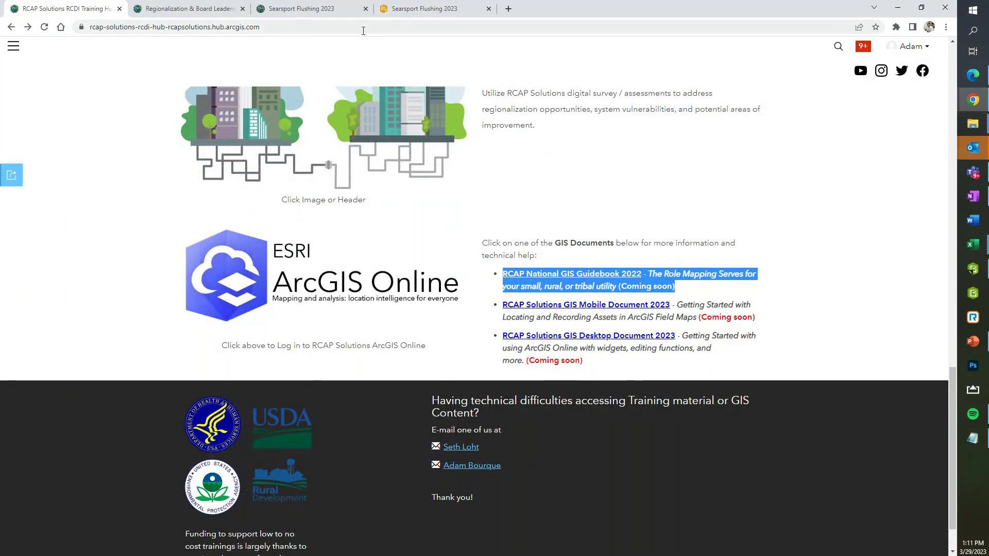
# Switch to the SWD Hyd Flow Records workbook in Excel and examine the Searsport hydrant flow test table
pyautogui.click(336, 11)
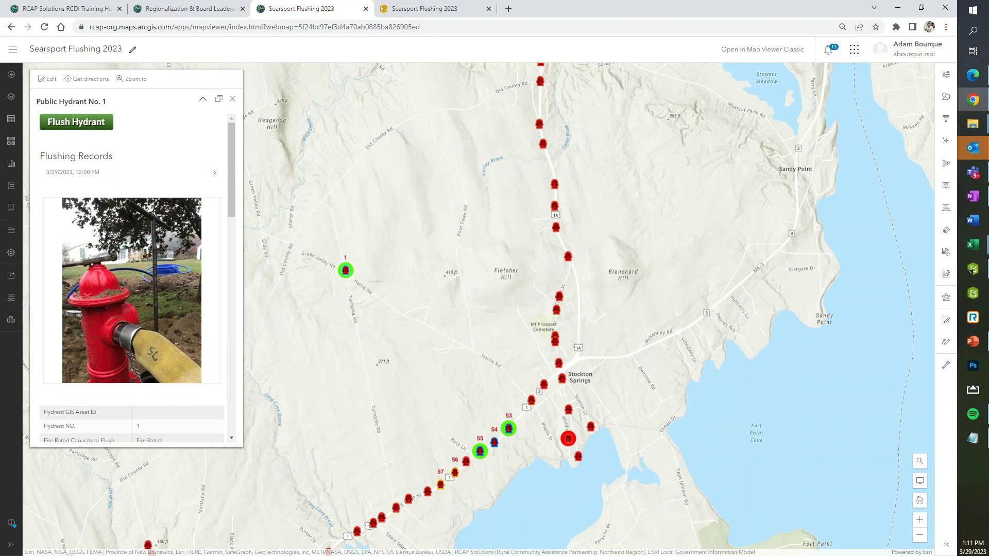
pyautogui.hotkey('alt', 'Tab')
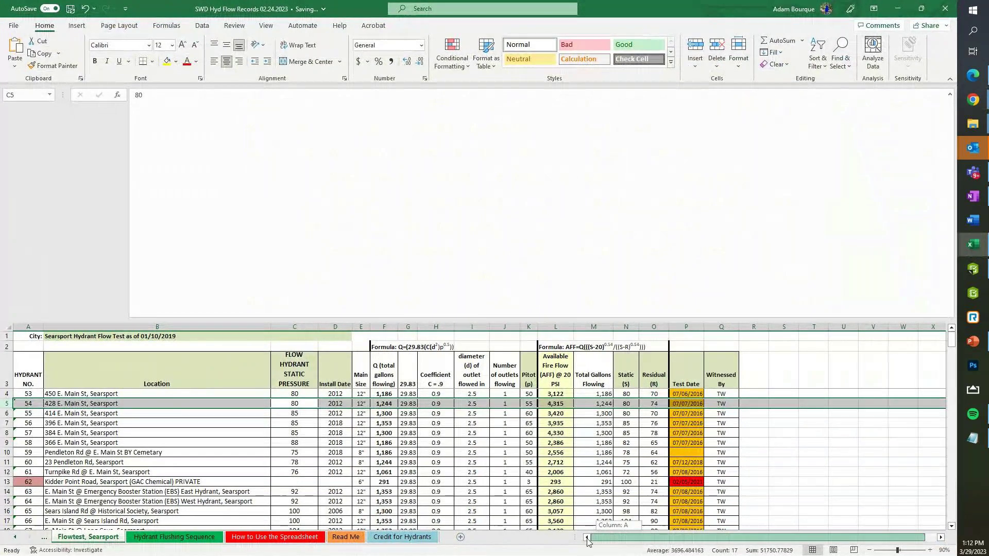
pyautogui.scroll(-1, 374, 447)
pyautogui.scroll(1, 374, 447)
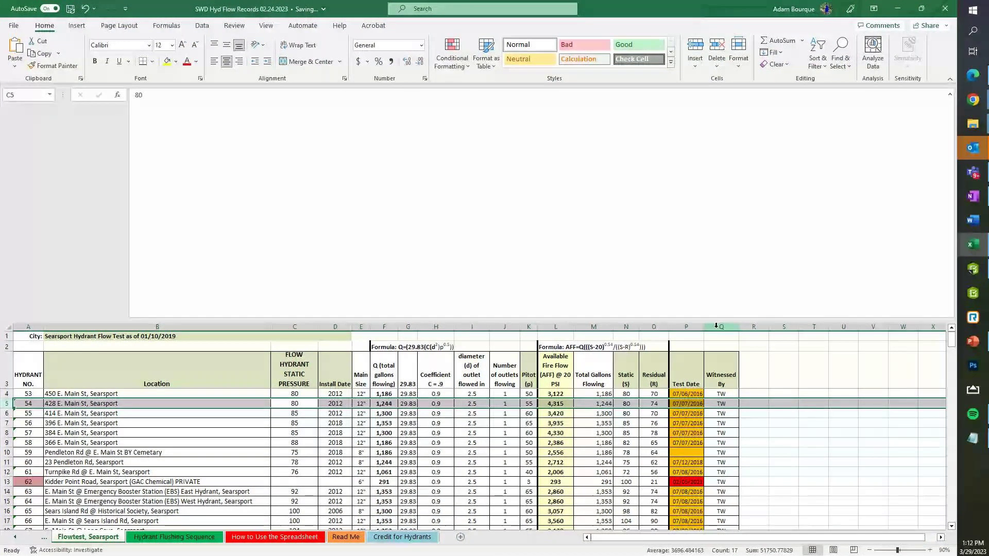
# Switch to the Searsport Flushing 2023 map in Chrome and read through the details of Public Hydrant No. 1
pyautogui.hotkey('alt', 'Tab')
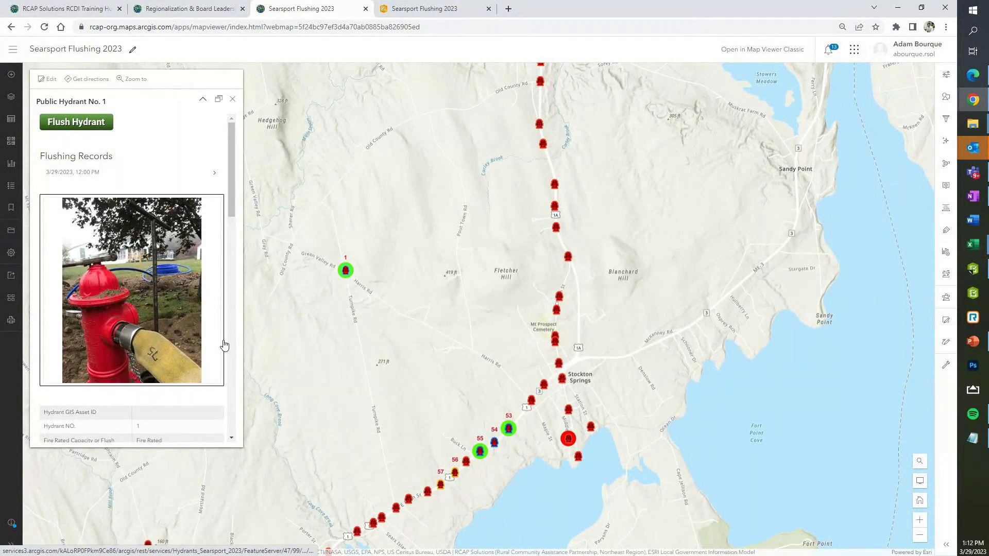
pyautogui.scroll(-4, 229, 345)
pyautogui.scroll(4, 225, 345)
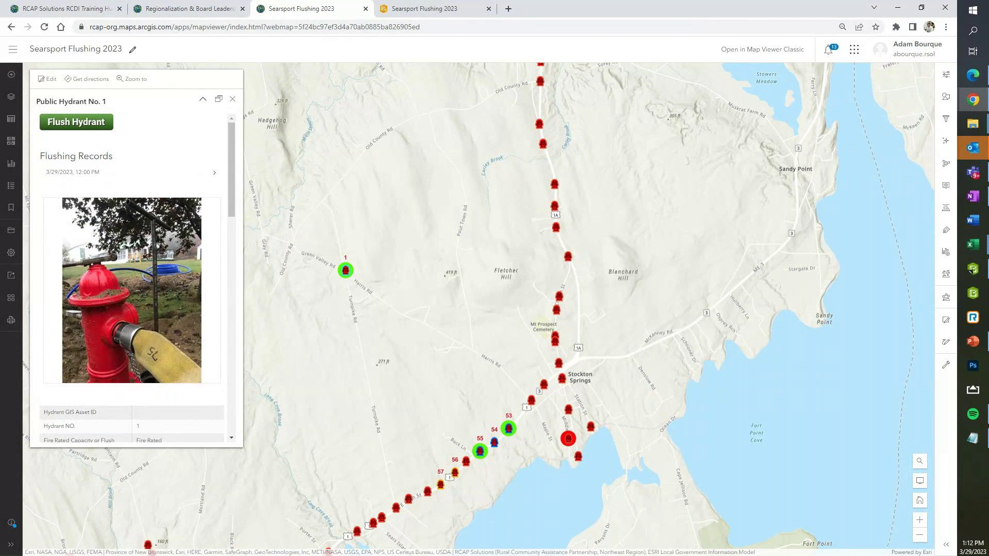
# Return to the Excel flow records and examine the hydrants' locations, pressures and test dates for comparison with the map
pyautogui.hotkey('alt', 'Tab')
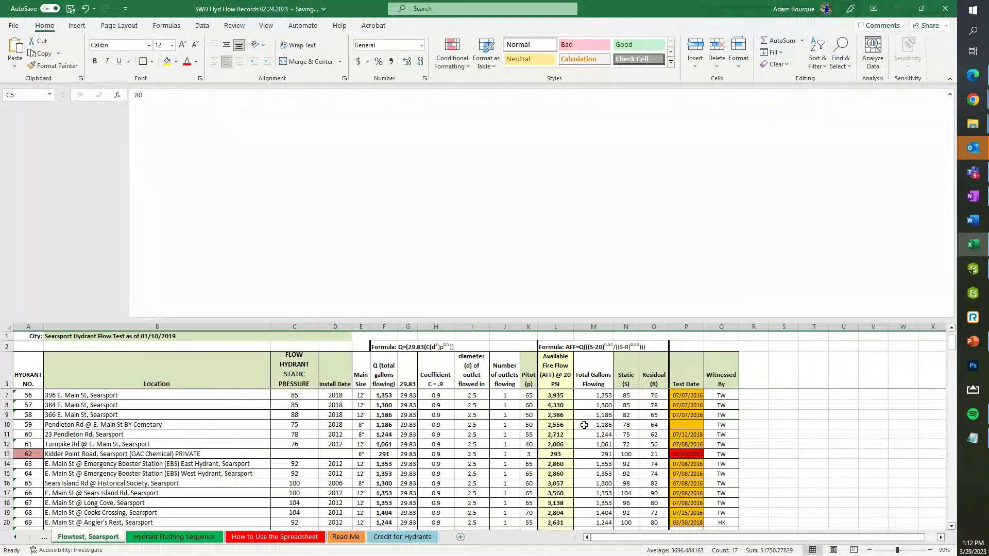
pyautogui.scroll(-1, 314, 409)
pyautogui.scroll(2, 314, 409)
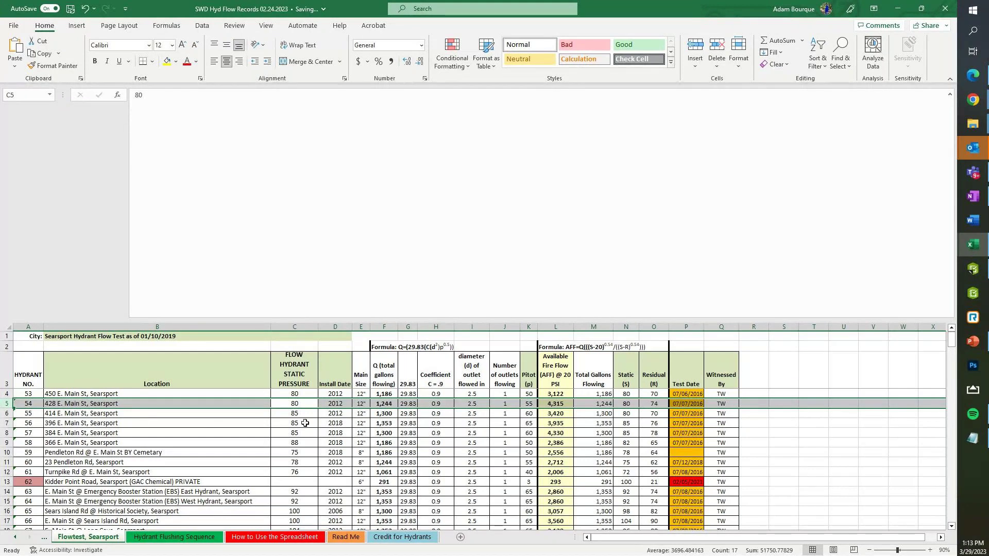
# Put the workbook away, look over the hydrants around Stockton Springs on the Chrome map, and reopen the details of hydrant 1
pyautogui.click(902, 7)
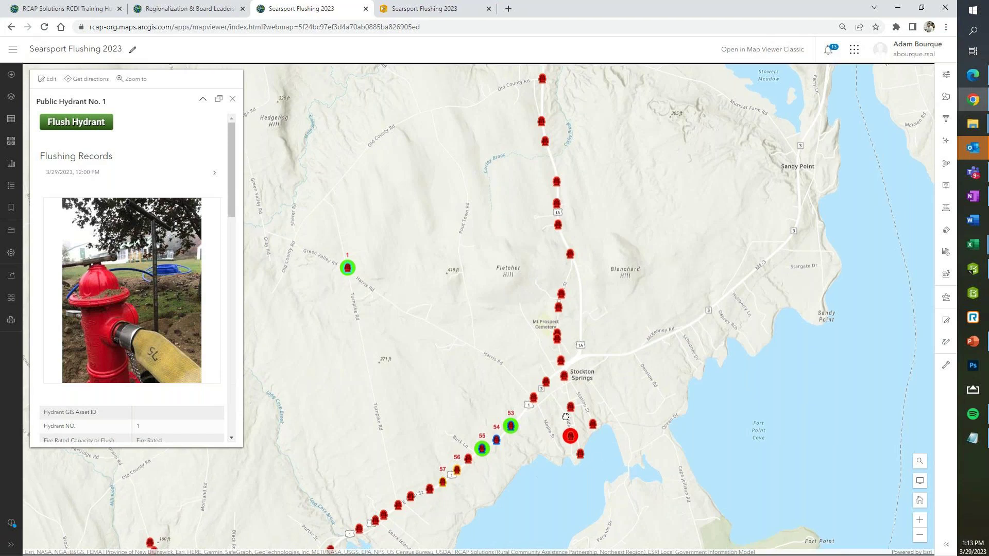
pyautogui.moveTo(506, 449); pyautogui.dragTo(558, 354)
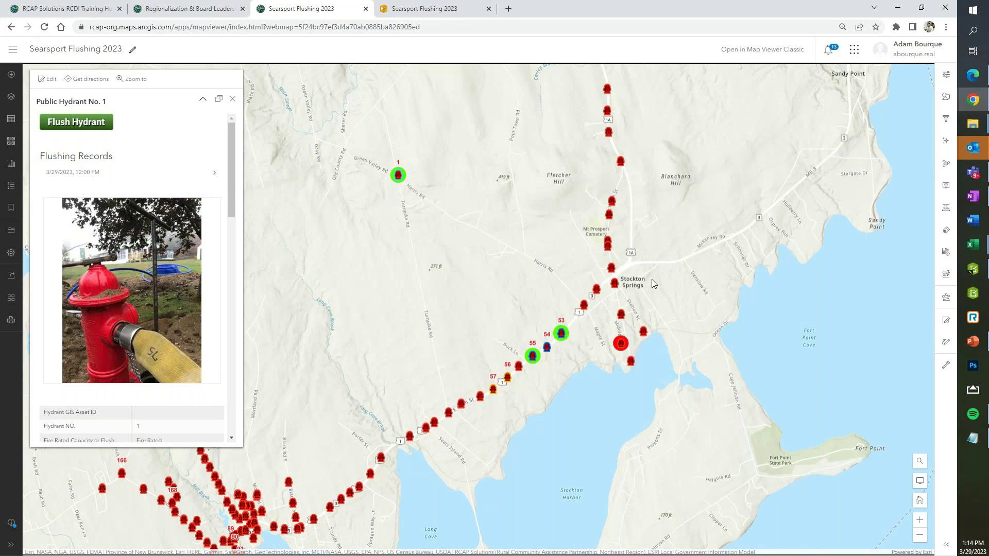
pyautogui.moveTo(560, 102); pyautogui.dragTo(546, 159)
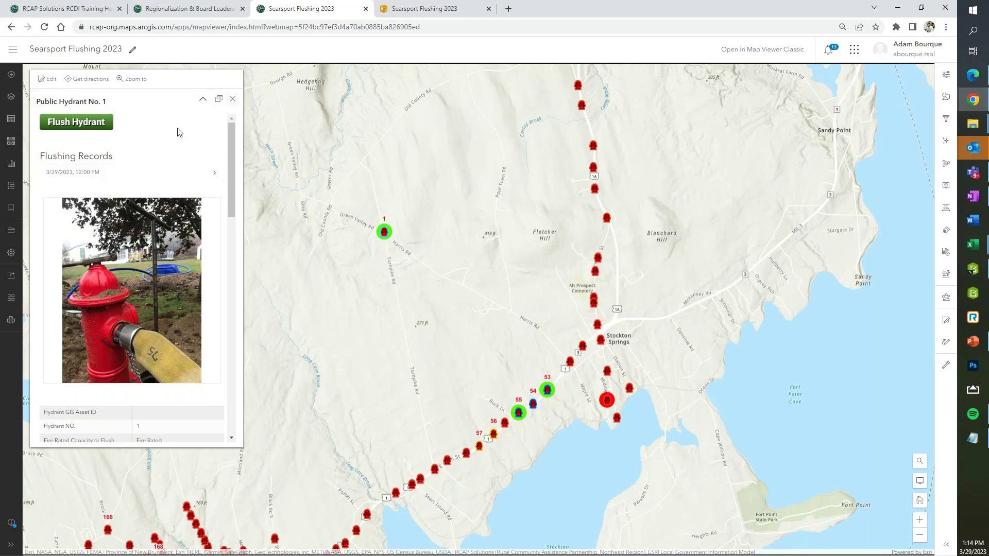
pyautogui.click(232, 99)
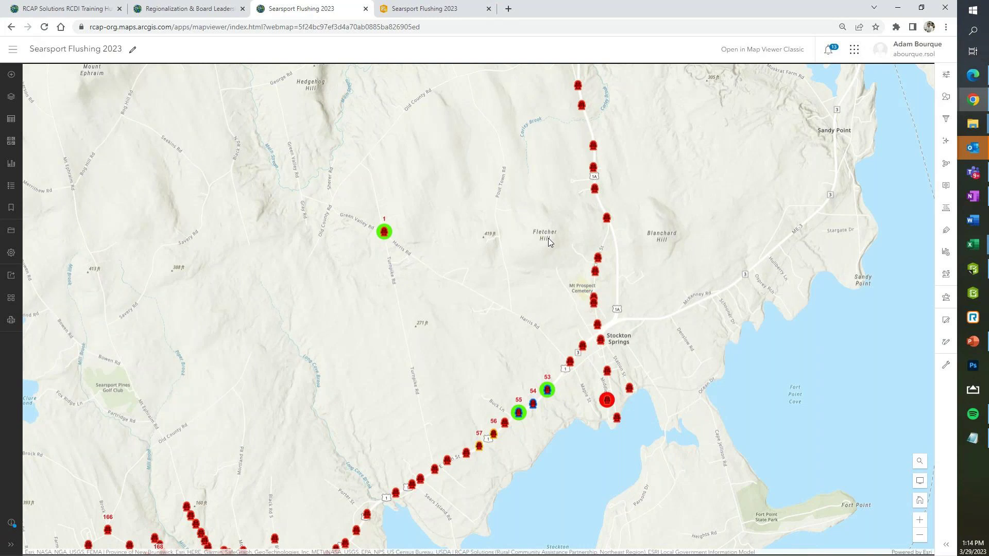
pyautogui.click(384, 233)
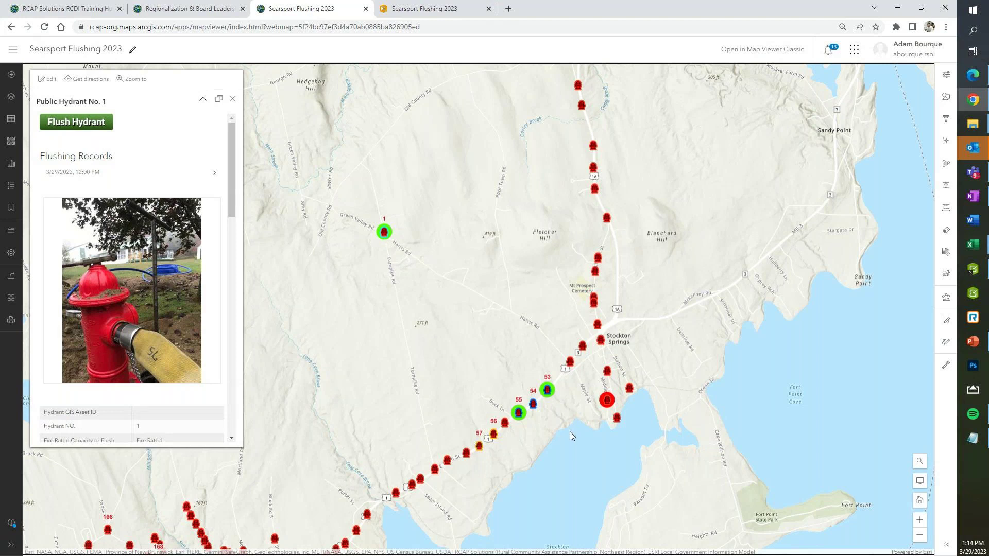
# Select the unnumbered hydrant just northeast of hydrant 53 and open its Flush Hydrant survey full-screen in ArcGIS Survey123
pyautogui.scroll(1, 546, 440)
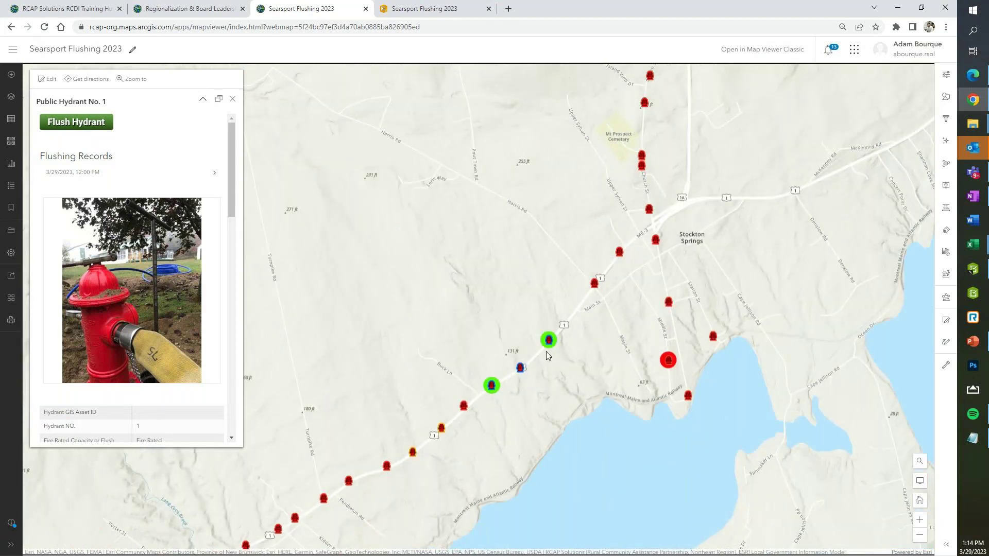
pyautogui.click(595, 285)
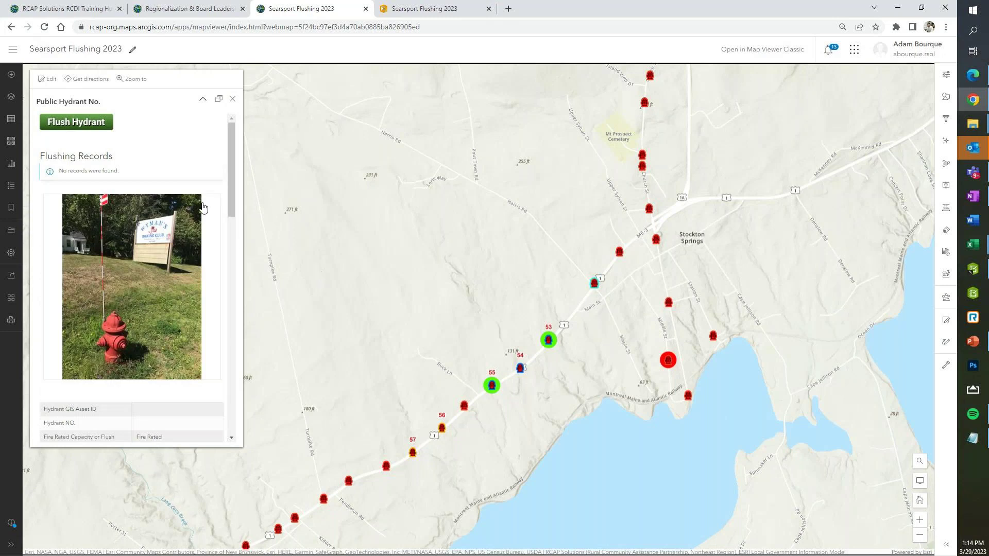
pyautogui.click(95, 128)
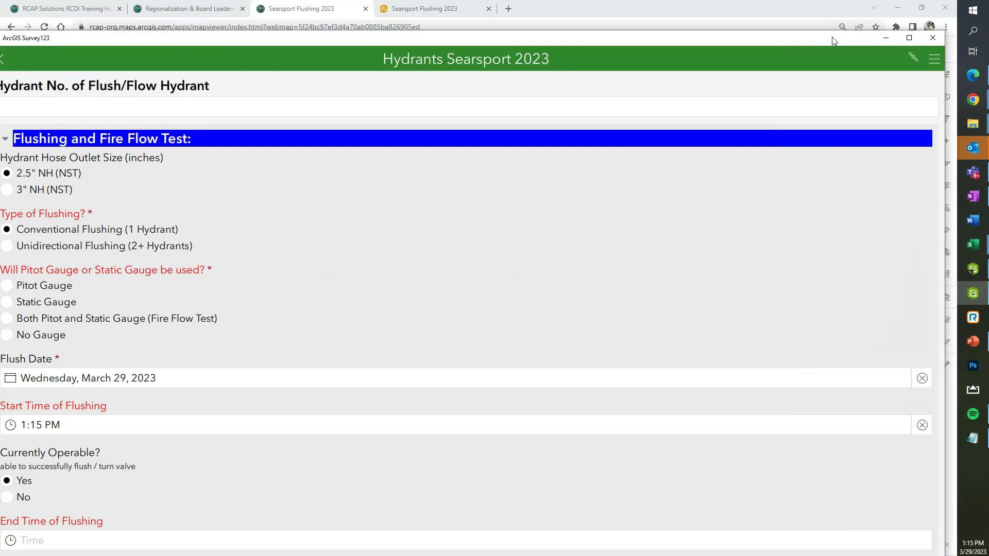
pyautogui.click(909, 38)
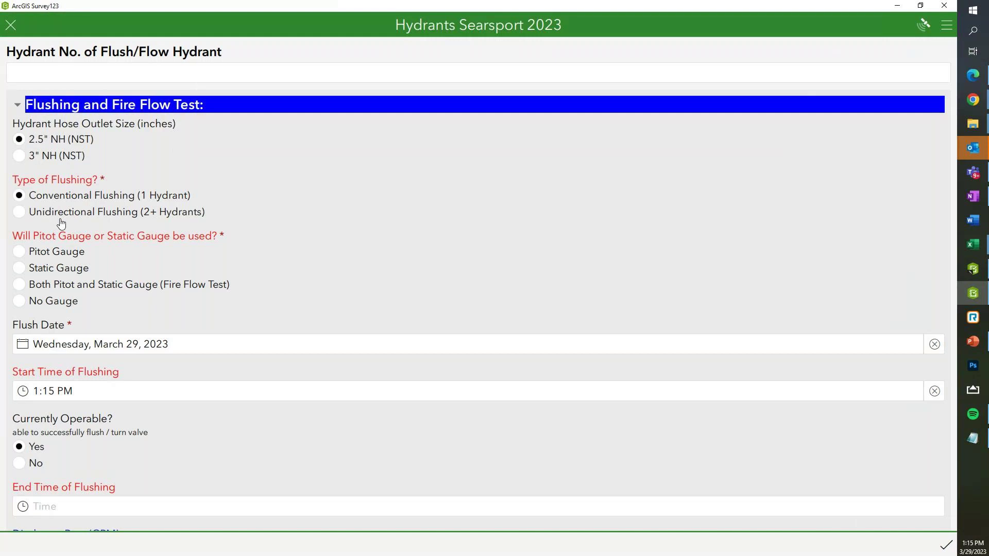
# Examine the survey's questions on hose outlet size, type of flushing, gauge used, flush date and flushing times
pyautogui.scroll(-1, 61, 223)
pyautogui.scroll(-1, 61, 223)
pyautogui.scroll(2, 41, 132)
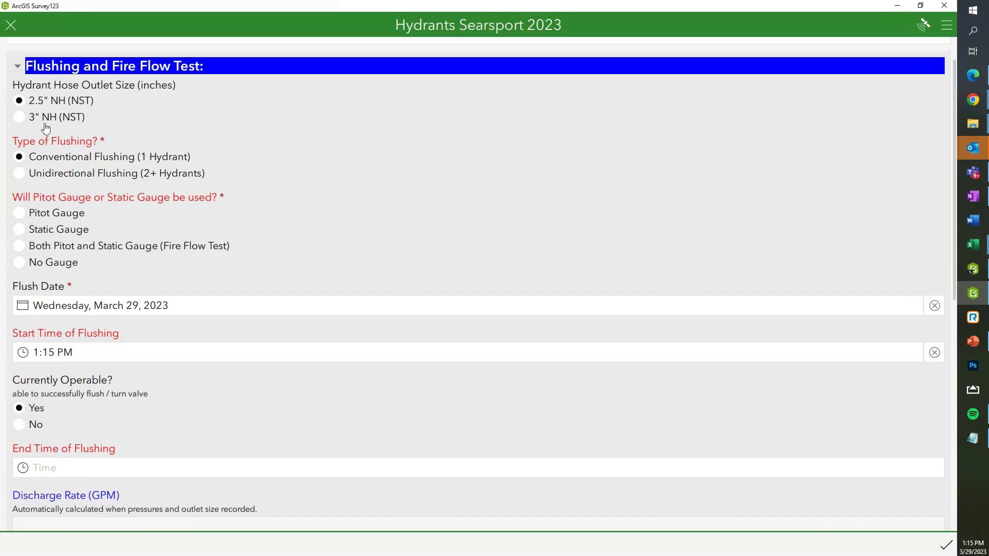
pyautogui.scroll(1, 47, 133)
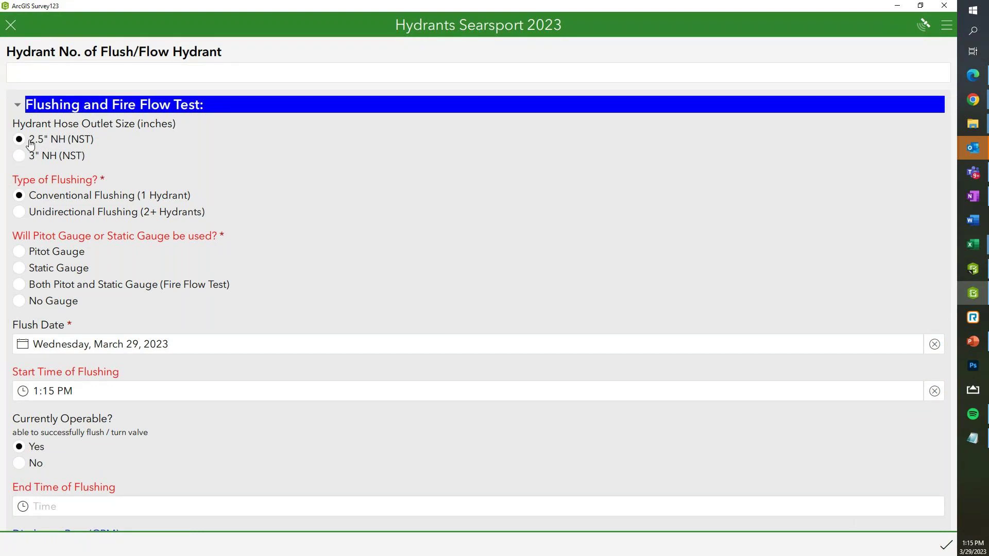
pyautogui.scroll(-1, 55, 170)
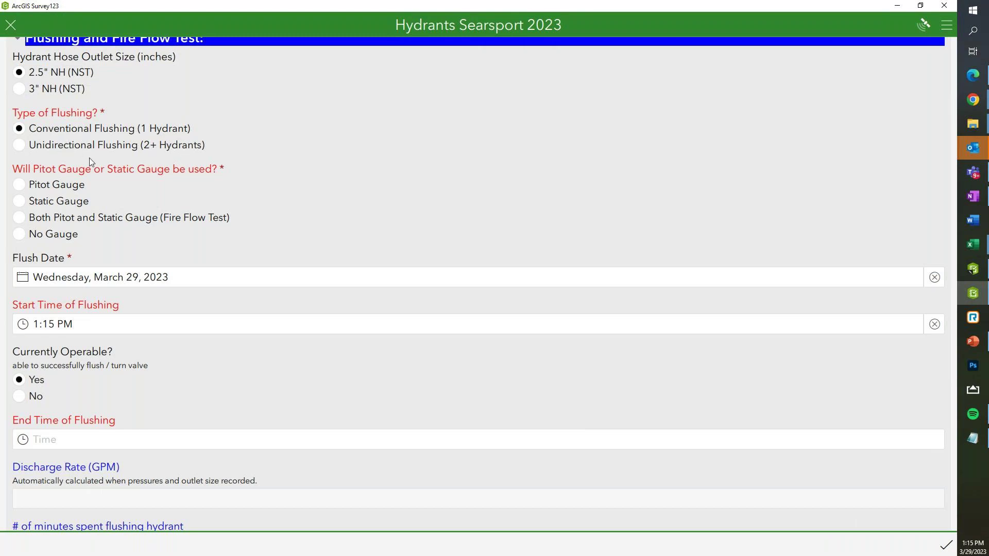
pyautogui.scroll(-1, 88, 153)
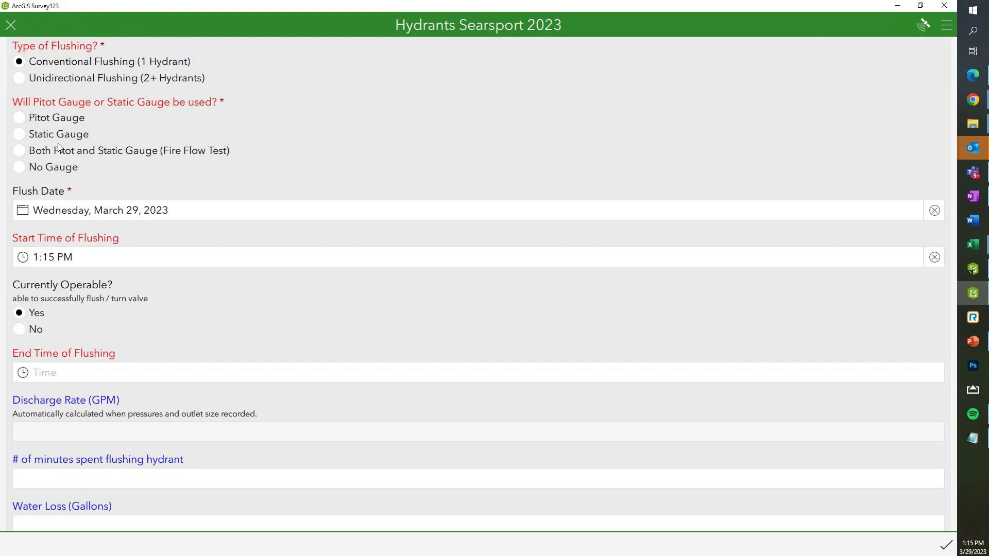
pyautogui.scroll(1, 57, 164)
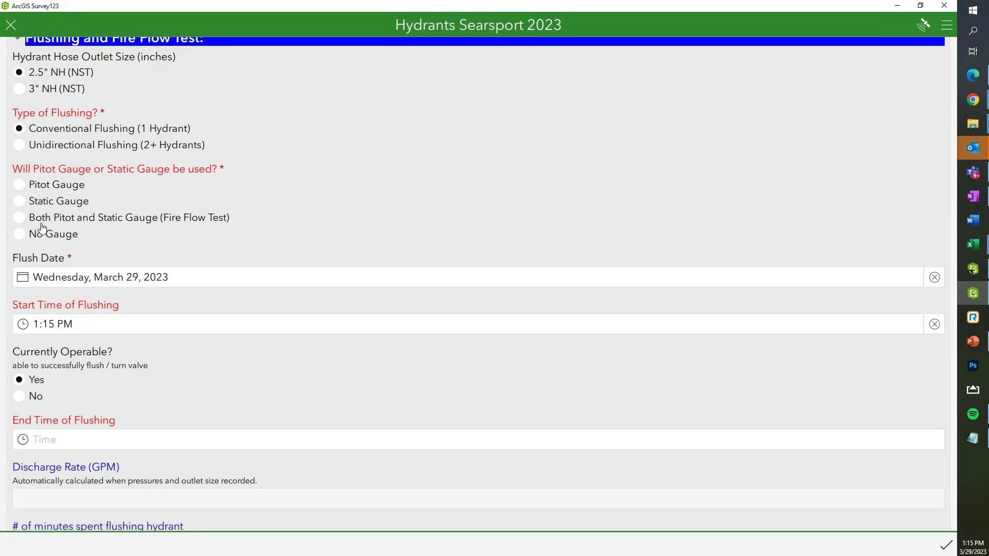
# Try the Both Pitot and Static Gauge (Fire Flow Test) option and examine the pressure questions that belong to it
pyautogui.click(20, 221)
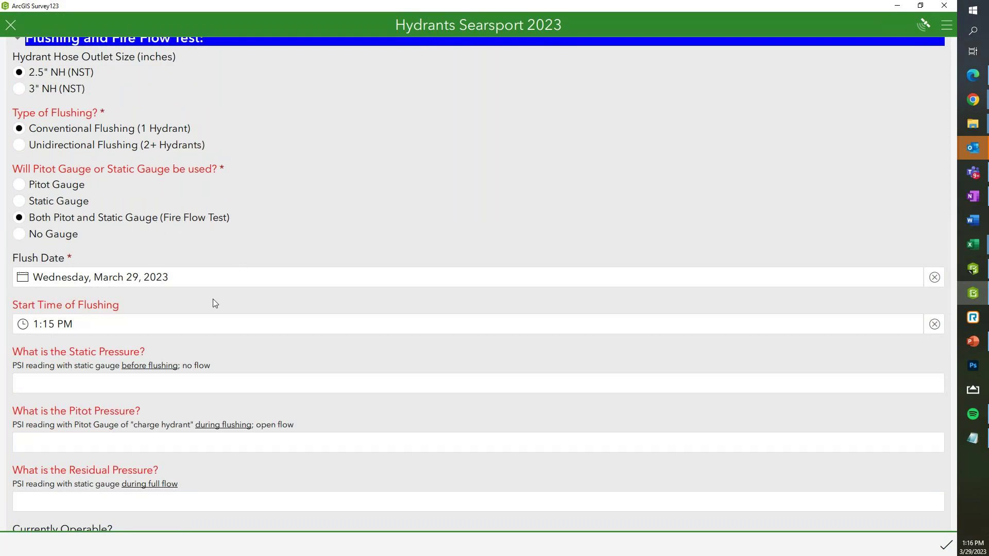
pyautogui.scroll(-3, 207, 298)
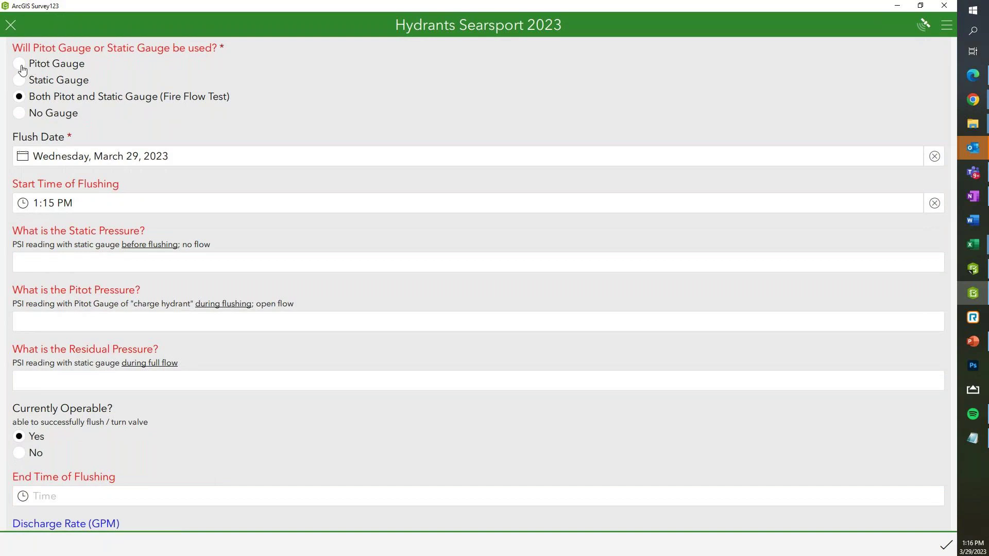
pyautogui.scroll(2, 69, 99)
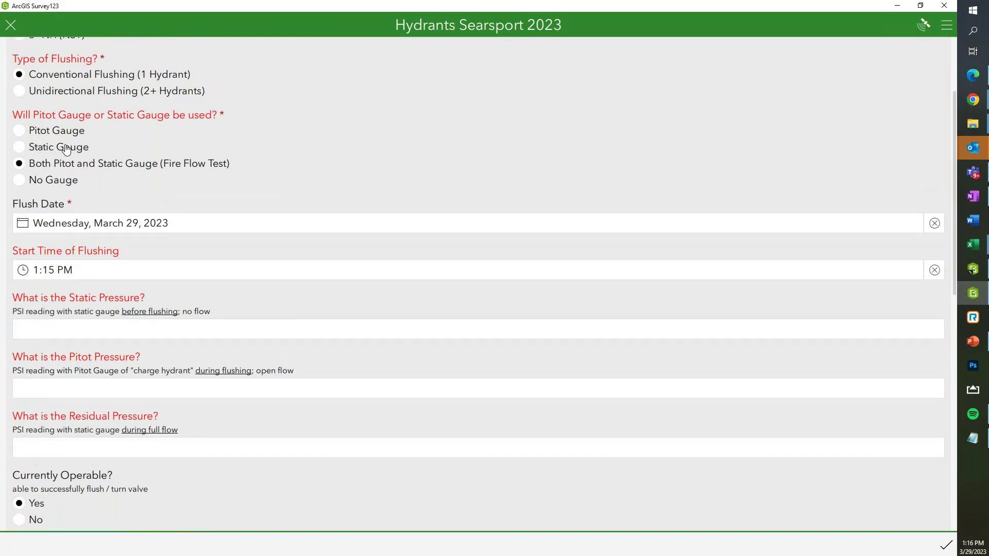
# Choose Pitot Gauge as the gauge used and enter a pitot pressure of 32
pyautogui.click(29, 135)
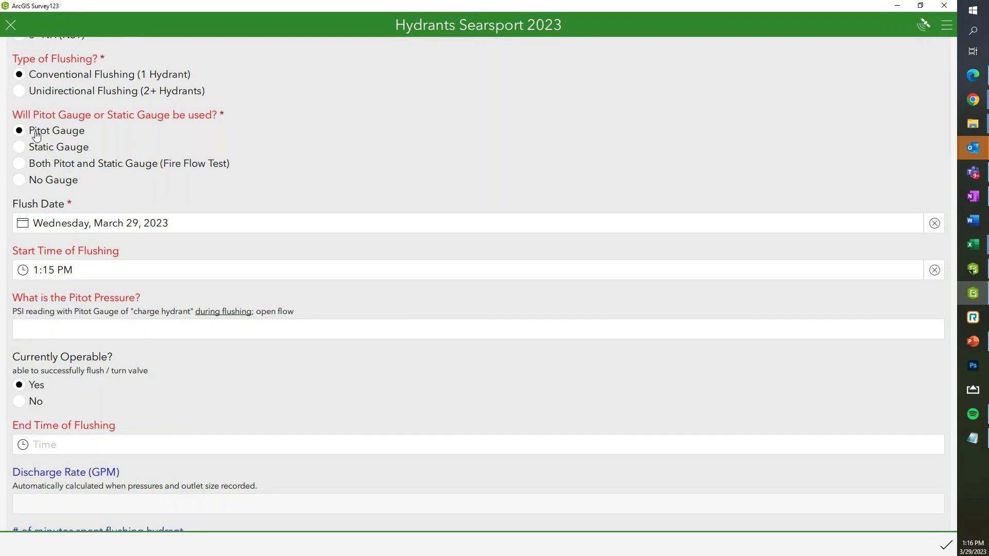
pyautogui.click(101, 335)
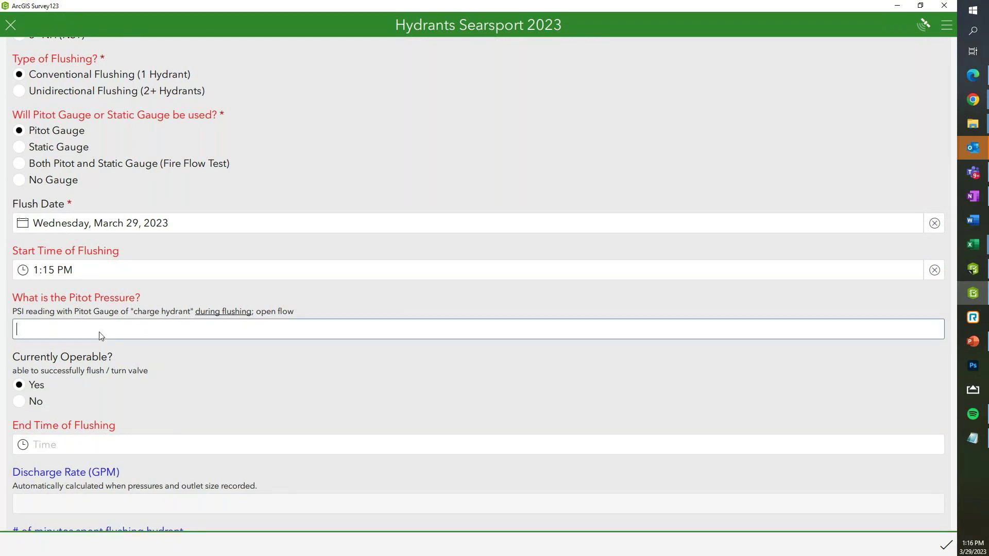
pyautogui.write('32')
# Set the Start Time of Flushing to 1:13 PM
pyautogui.click(79, 271)
pyautogui.click(479, 297)
pyautogui.click(480, 298)
pyautogui.click(479, 298)
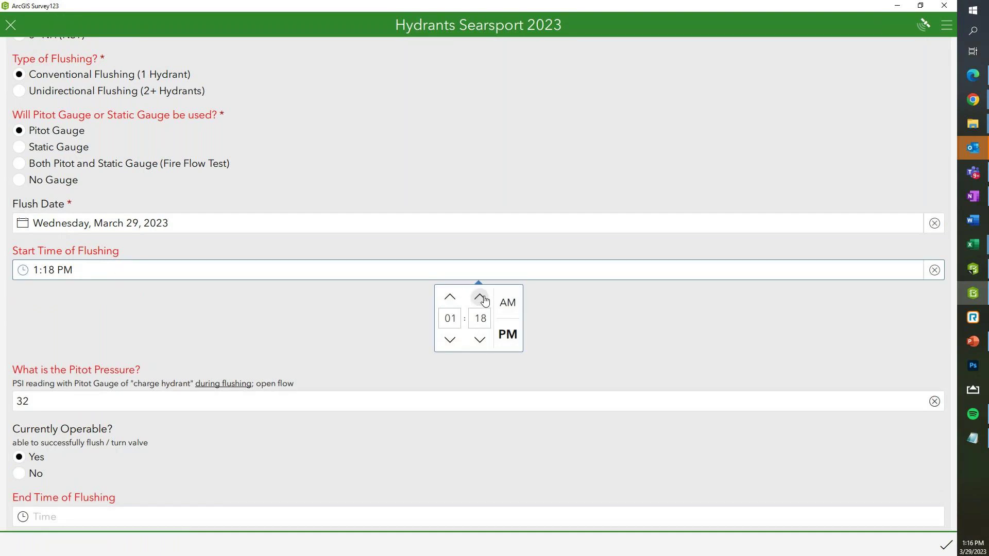
pyautogui.click(480, 340)
pyautogui.click(479, 340)
pyautogui.click(479, 340)
pyautogui.click(480, 340)
pyautogui.click(480, 340)
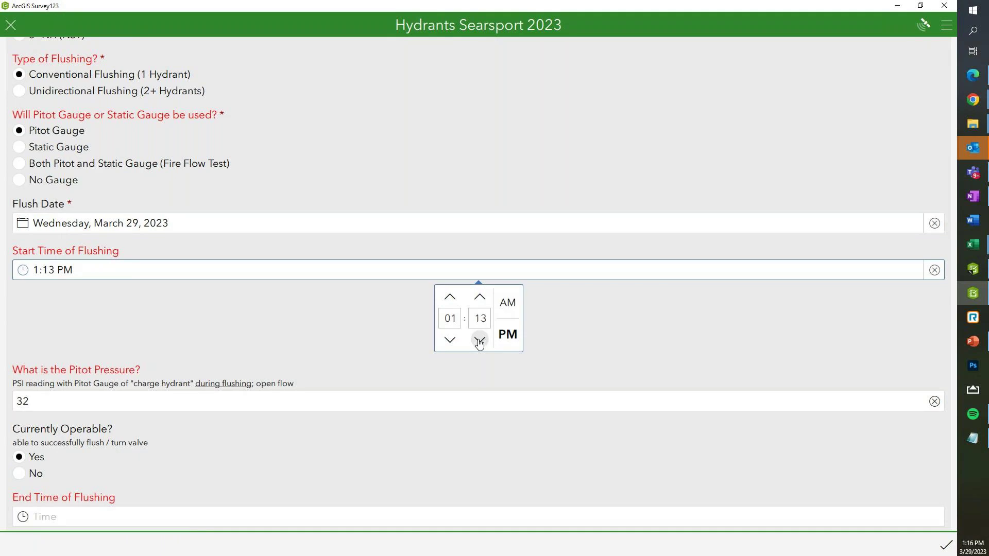
pyautogui.click(160, 302)
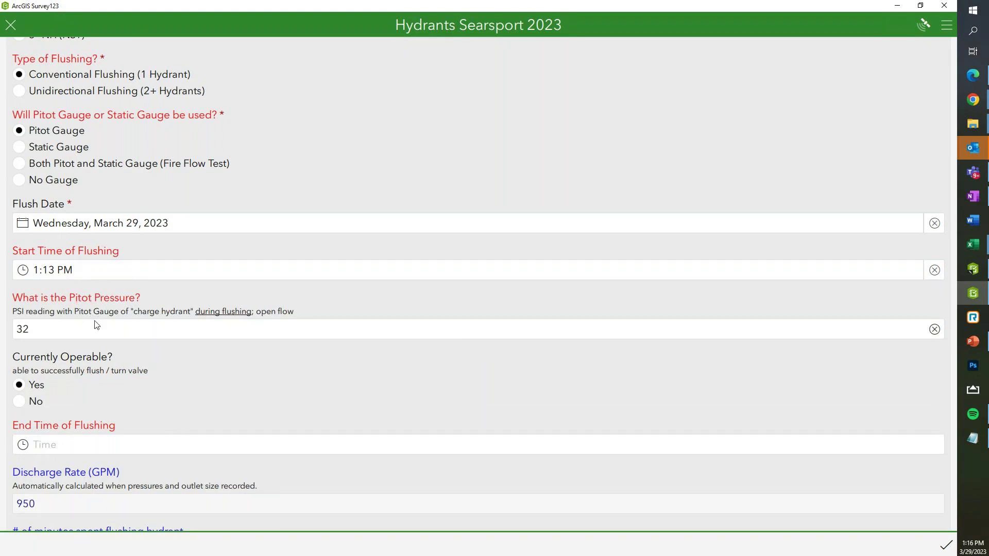
# Look over the calculated discharge and color code questions, and try No for Currently Operable before restoring Yes
pyautogui.scroll(-1, 95, 325)
pyautogui.scroll(-2, 95, 325)
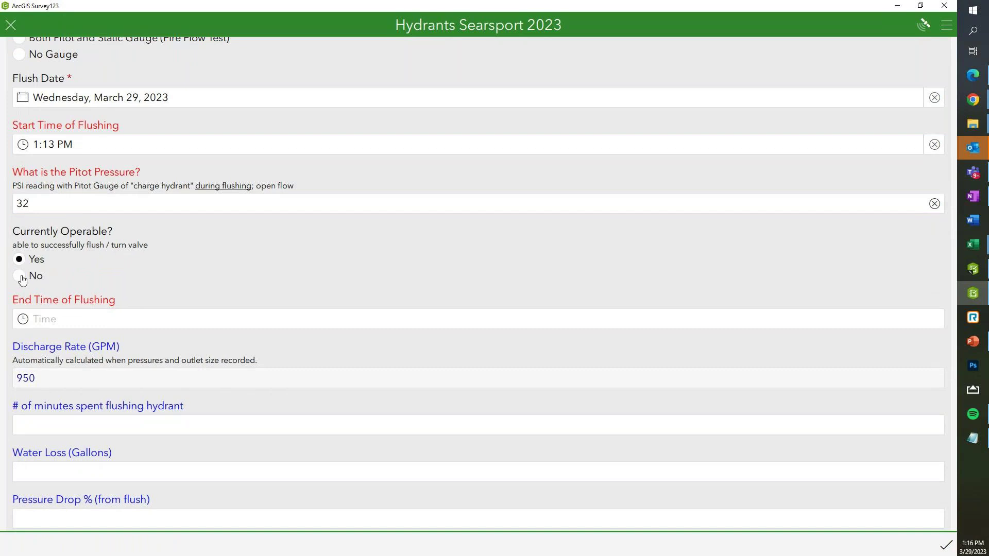
pyautogui.scroll(-3, 31, 284)
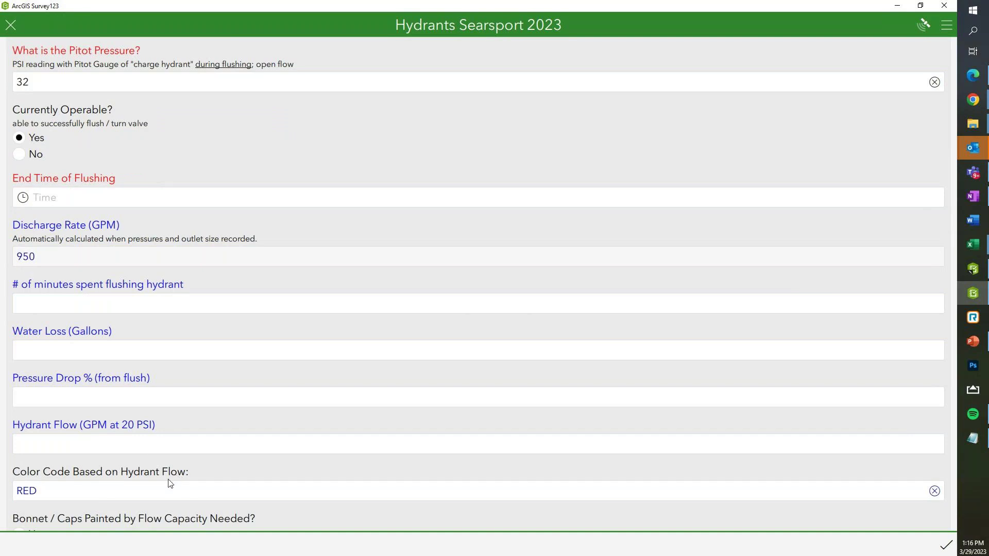
pyautogui.click(21, 160)
pyautogui.click(21, 139)
pyautogui.scroll(1, 94, 507)
pyautogui.scroll(-1, 83, 505)
# Switch the gauge to Both Pitot and Static Gauge (Fire Flow Test) and enter static pressure 45 and residual pressure 32
pyautogui.scroll(3, 75, 502)
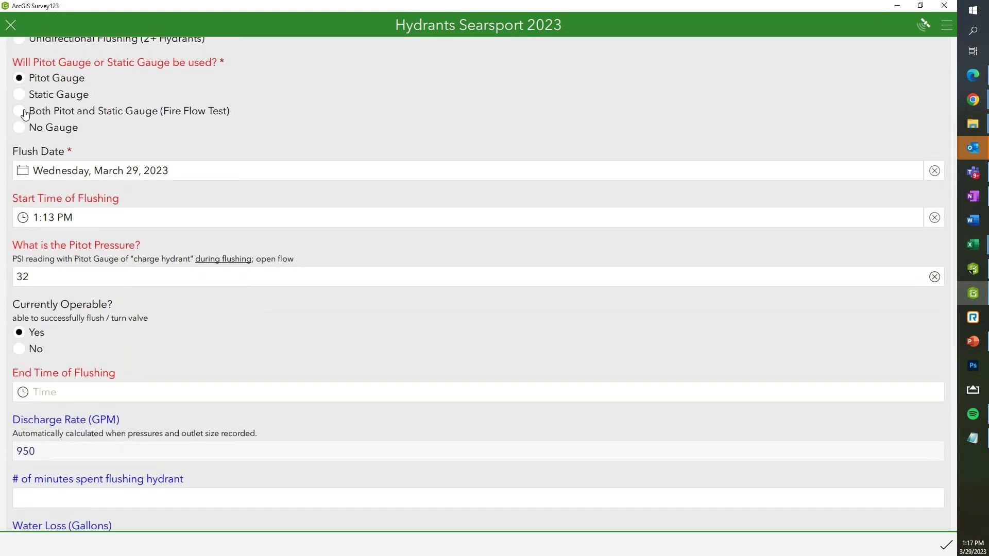
pyautogui.click(25, 114)
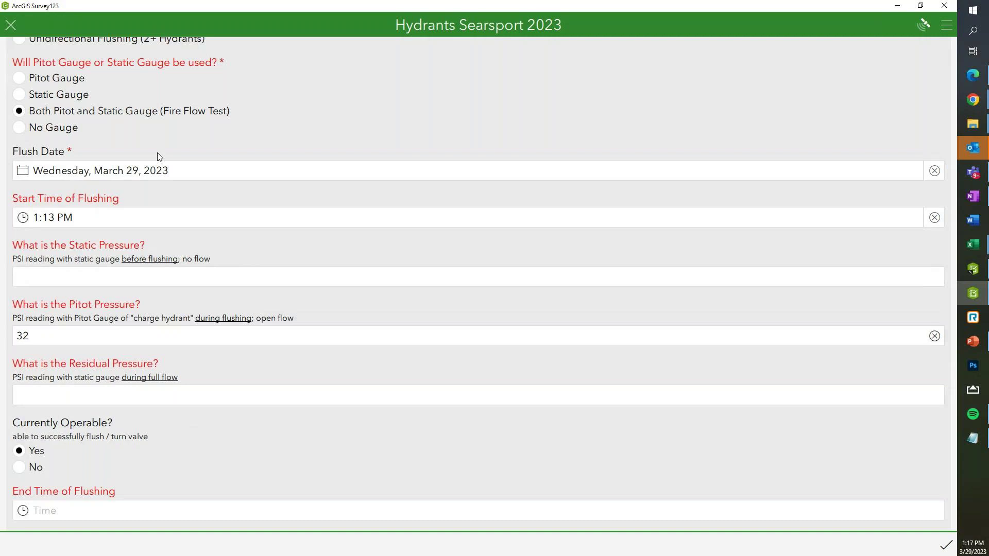
pyautogui.scroll(-2, 254, 460)
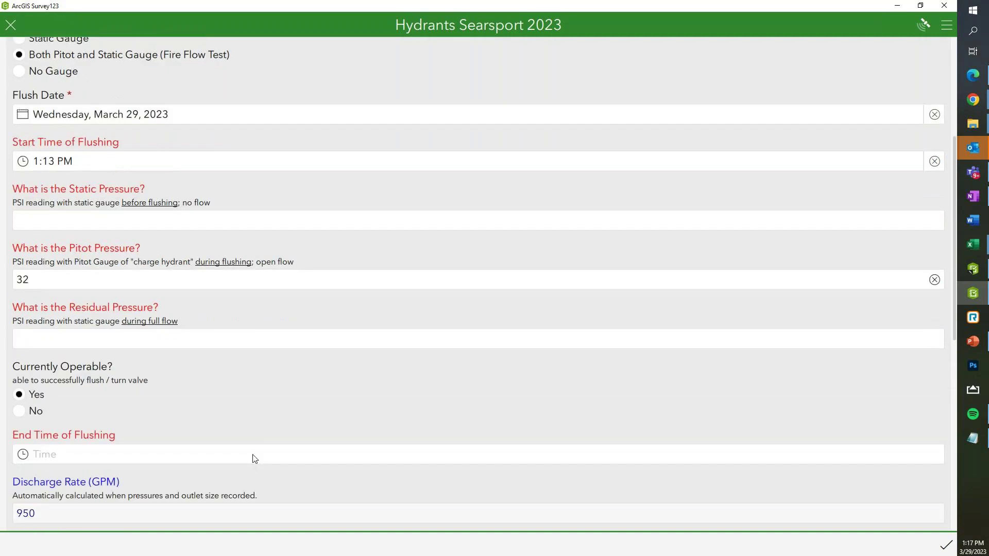
pyautogui.click(254, 209)
pyautogui.write('45')
pyautogui.click(101, 333)
pyautogui.write('32')
pyautogui.click(84, 266)
pyautogui.scroll(-2, 100, 357)
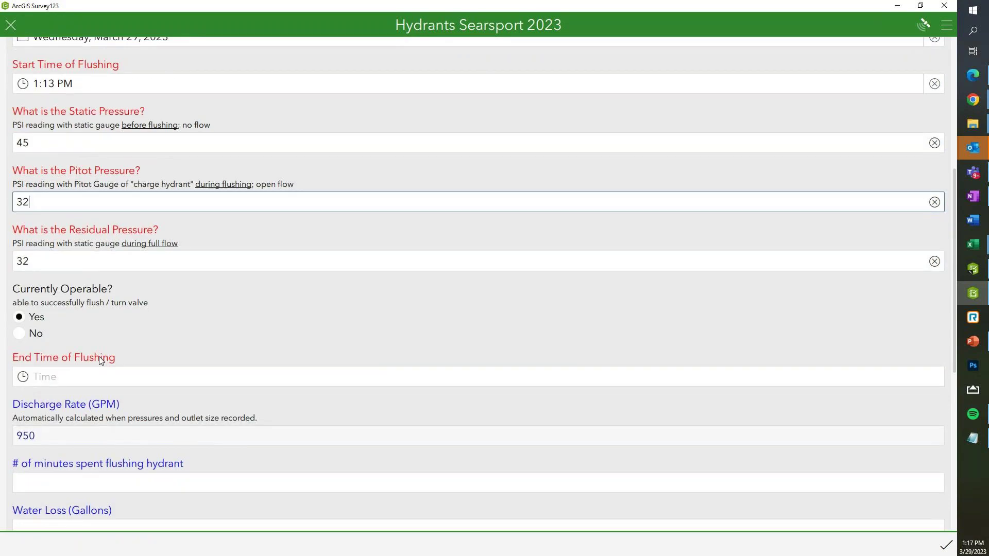
# Set the residual pressure to 30 and check the calculated pressure drop, hydrant flow and color code
pyautogui.click(58, 266)
pyautogui.write('30')
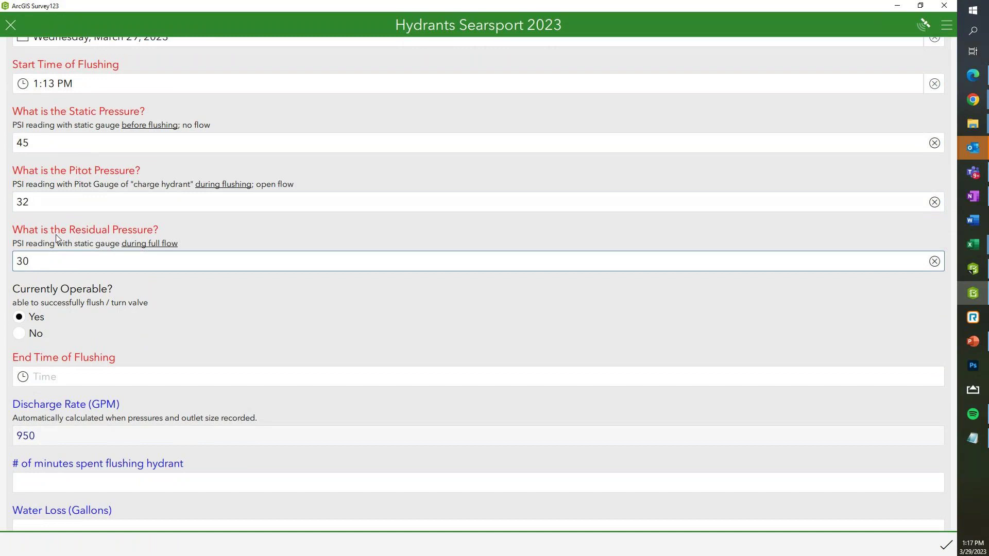
pyautogui.click(149, 208)
pyautogui.scroll(-2, 129, 333)
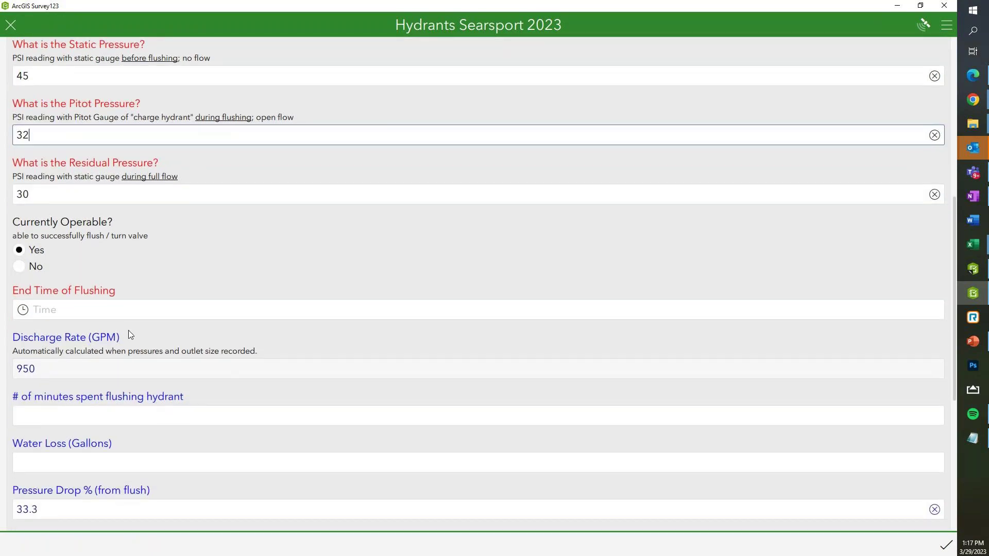
pyautogui.scroll(-3, 139, 340)
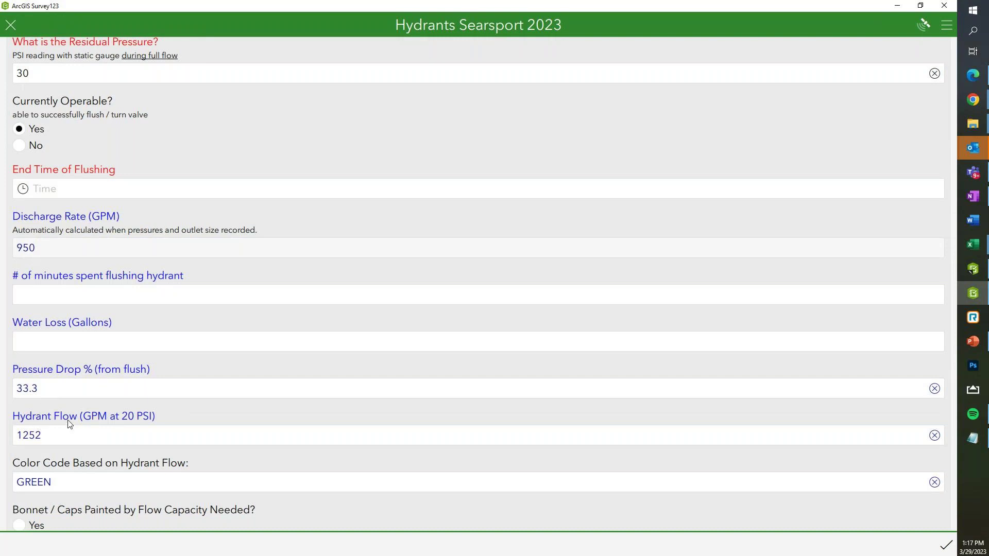
pyautogui.scroll(-1, 70, 424)
pyautogui.scroll(-1, 70, 423)
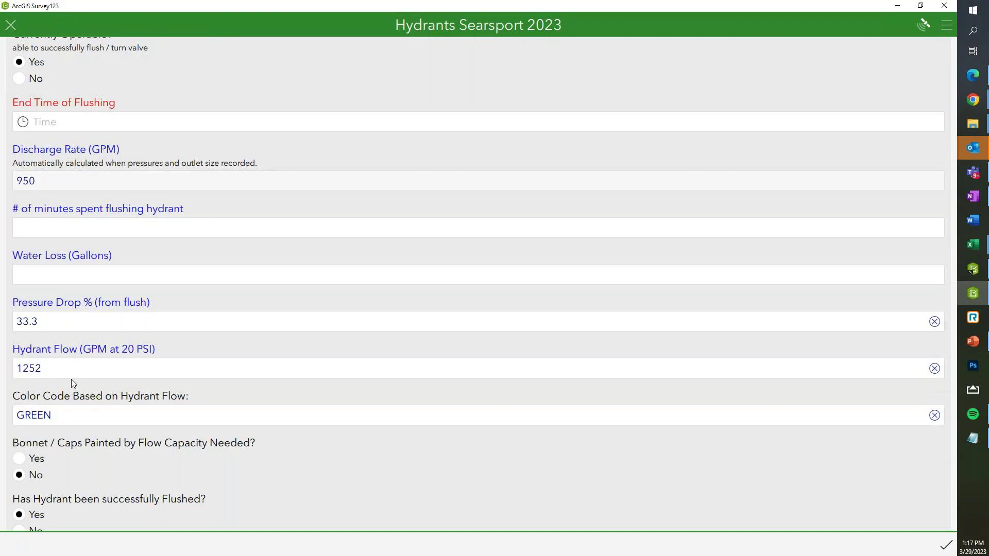
pyautogui.scroll(-1, 119, 373)
# Set the static pressure to 70 and check the recalculated pressure drop and hydrant flow
pyautogui.scroll(3, 119, 373)
pyautogui.scroll(3, 45, 222)
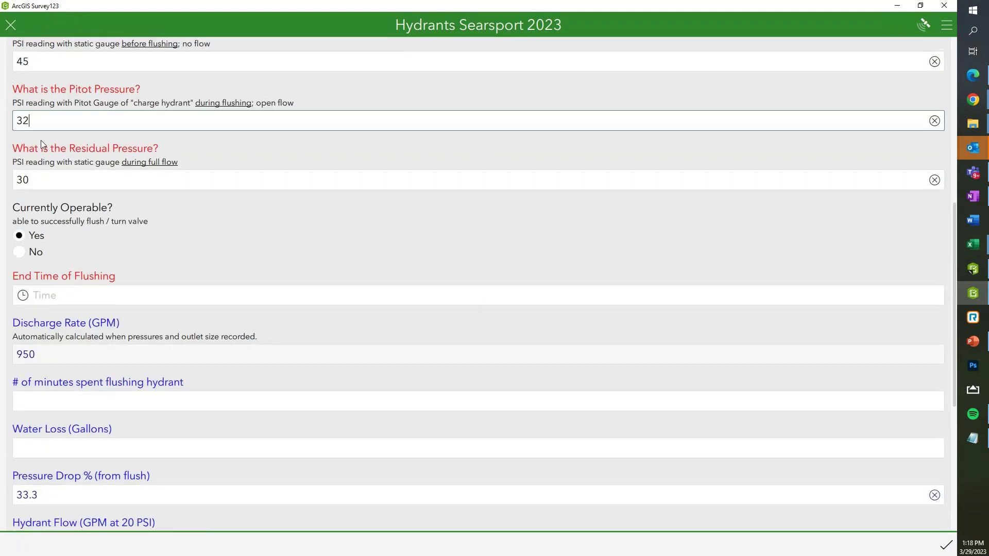
pyautogui.scroll(3, 45, 248)
pyautogui.click(54, 304)
pyautogui.click(50, 186)
pyautogui.write('70')
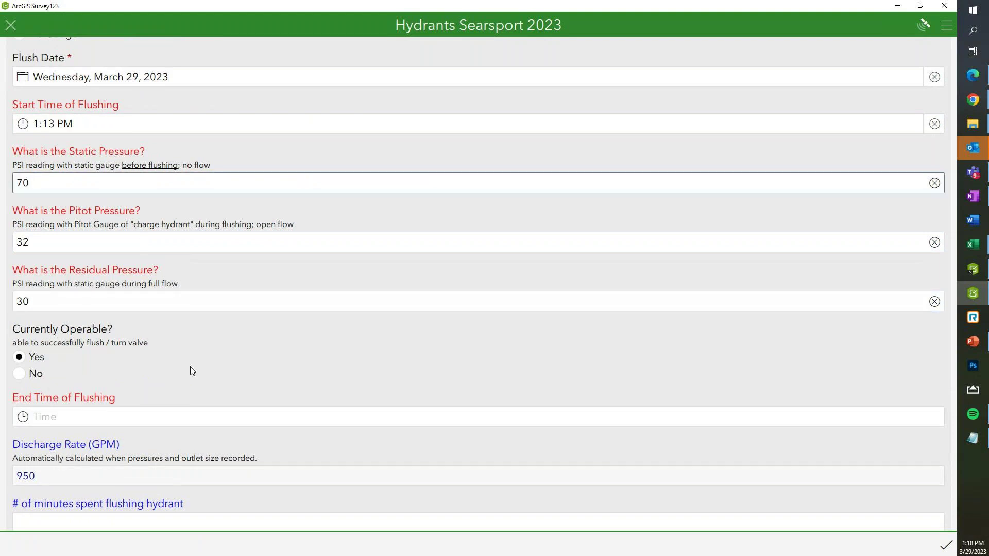
pyautogui.scroll(-1, 198, 393)
pyautogui.scroll(-2, 198, 393)
pyautogui.click(93, 178)
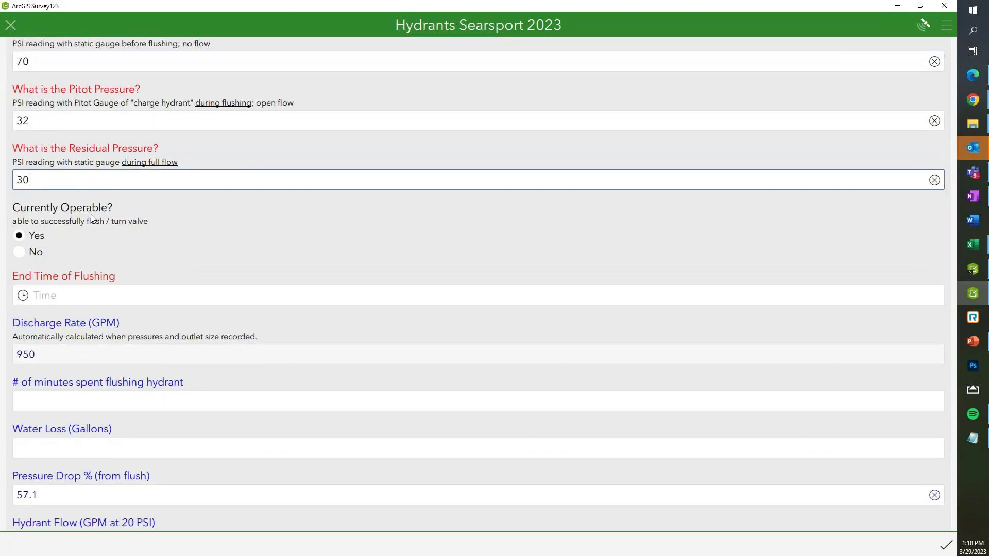
pyautogui.scroll(-2, 94, 229)
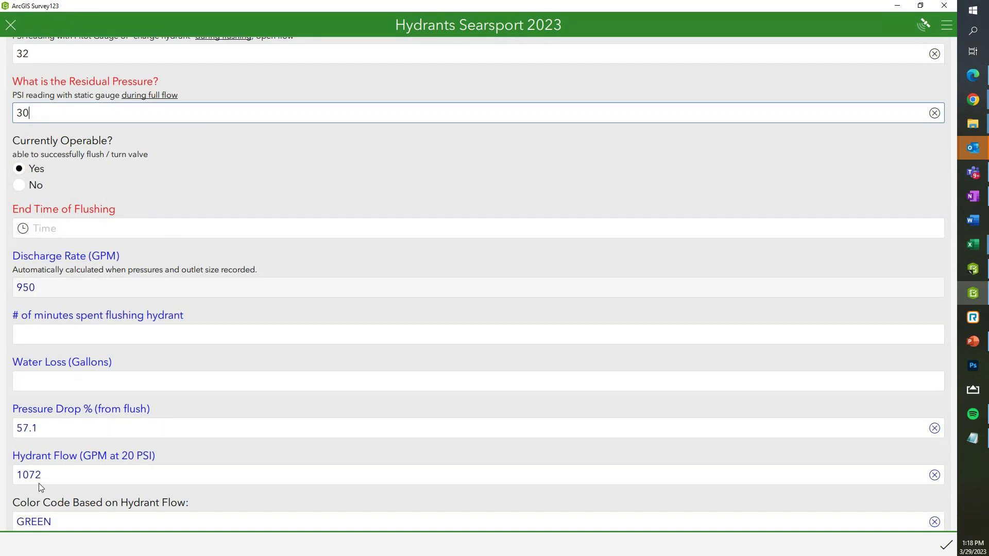
# Set the pitot pressure to 10 and check the recalculated discharge rate, hydrant flow and color code
pyautogui.scroll(1, 77, 131)
pyautogui.click(57, 126)
pyautogui.write('10')
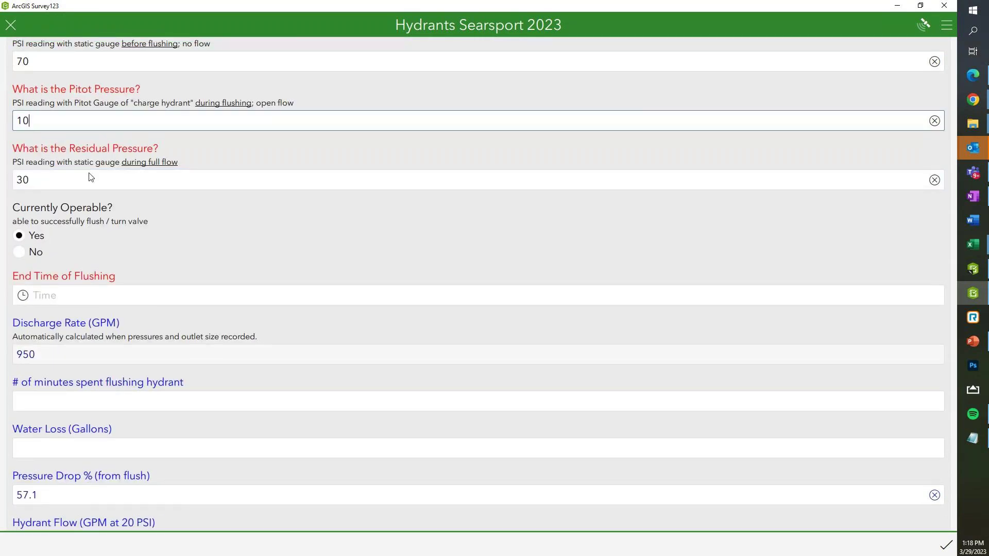
pyautogui.click(90, 177)
pyautogui.scroll(-1, 110, 272)
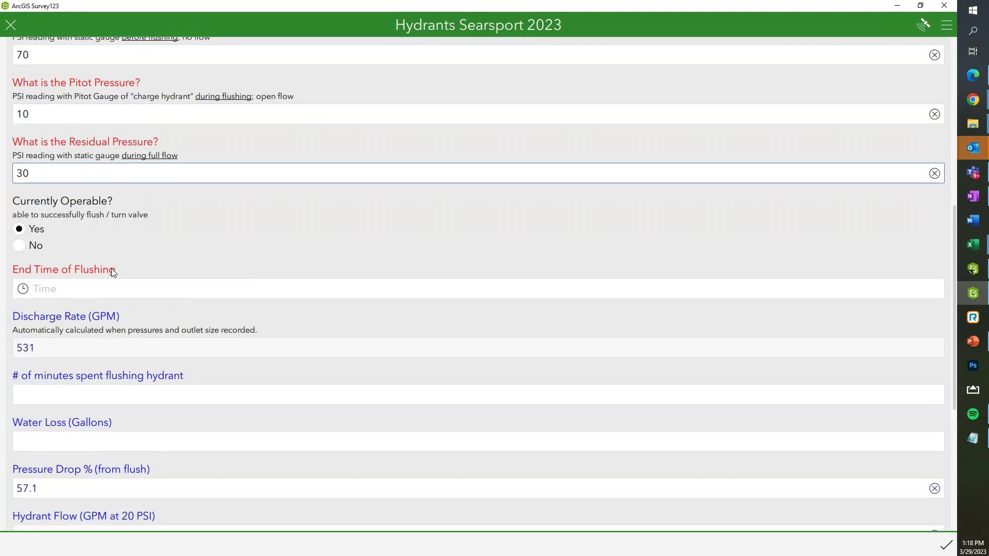
pyautogui.scroll(-2, 114, 417)
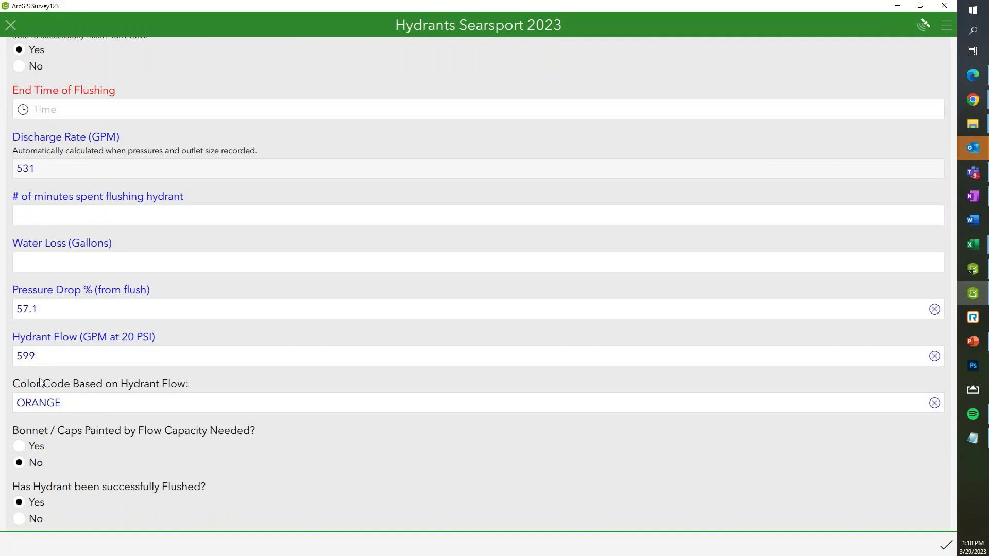
# Leave Bonnet / Caps Painted by Flow Capacity Needed at No after trying Yes, and choose HK as the operator initials
pyautogui.scroll(3, 42, 384)
pyautogui.scroll(2, 41, 384)
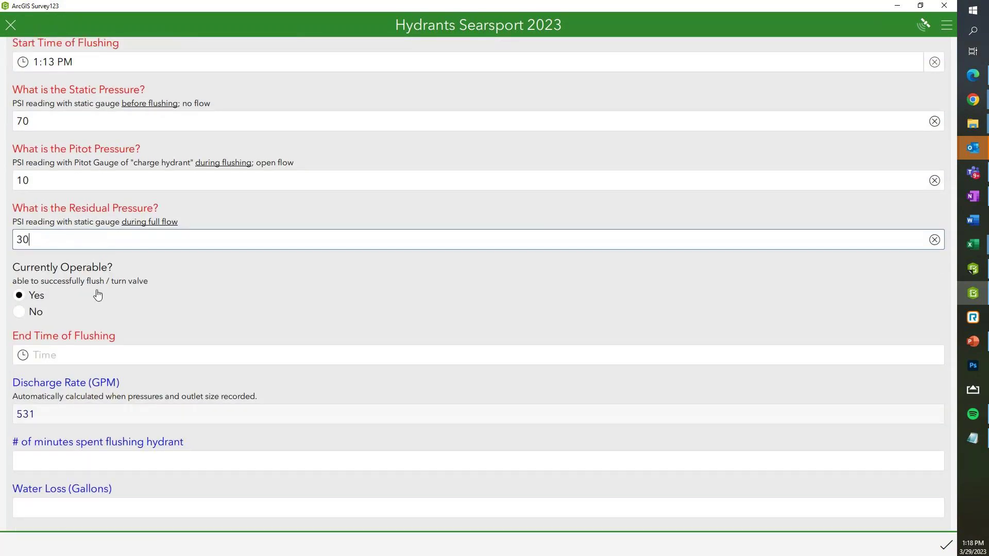
pyautogui.scroll(-3, 98, 295)
pyautogui.scroll(-4, 98, 295)
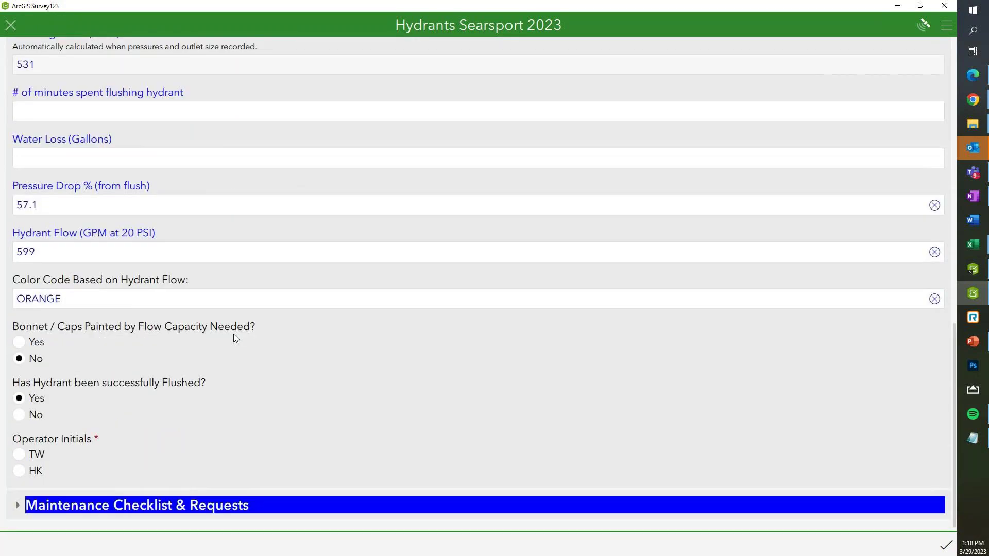
pyautogui.click(19, 343)
pyautogui.click(28, 360)
pyautogui.click(20, 471)
# Set the End Time of Flushing to 1:18 PM and check the calculated flushing minutes, water loss and hydrant flow
pyautogui.scroll(7, 165, 237)
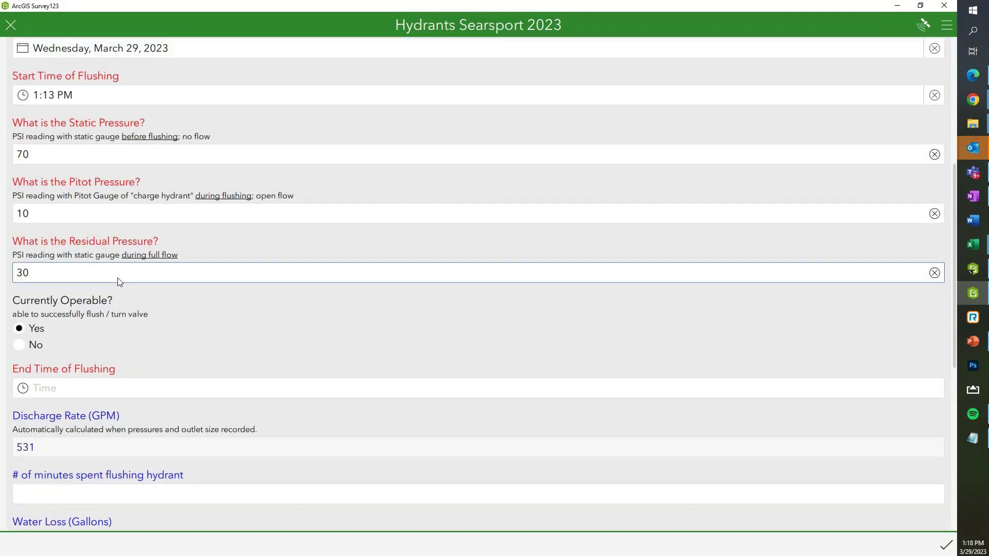
pyautogui.scroll(2, 119, 282)
pyautogui.scroll(-2, 95, 228)
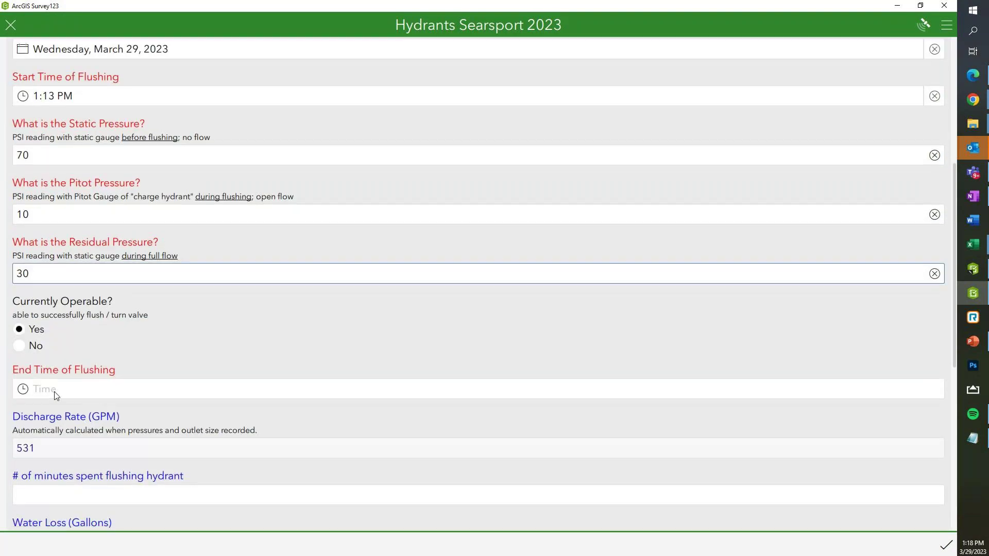
pyautogui.click(59, 390)
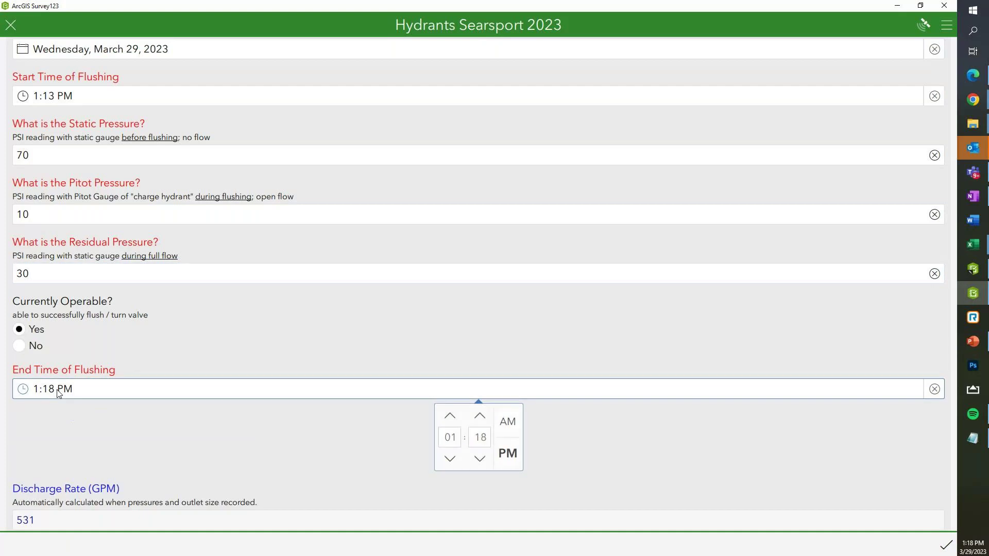
pyautogui.click(403, 437)
pyautogui.scroll(-1, 402, 419)
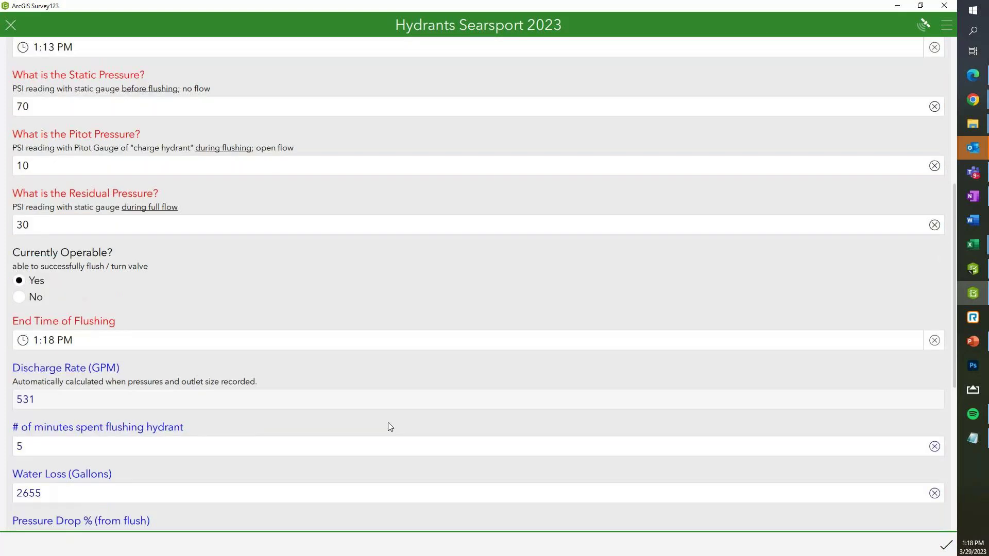
pyautogui.scroll(-1, 31, 443)
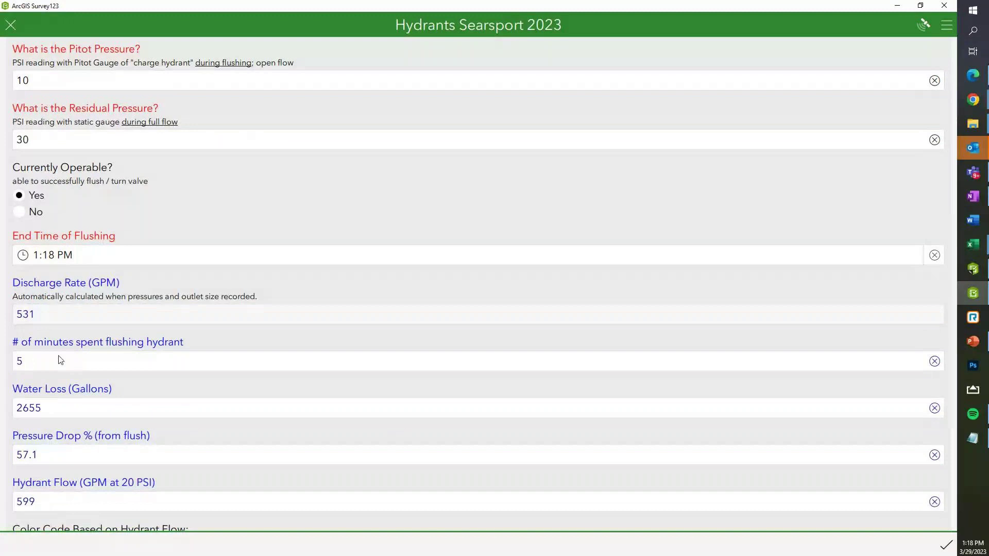
pyautogui.scroll(-1, 59, 359)
pyautogui.scroll(-1, 106, 432)
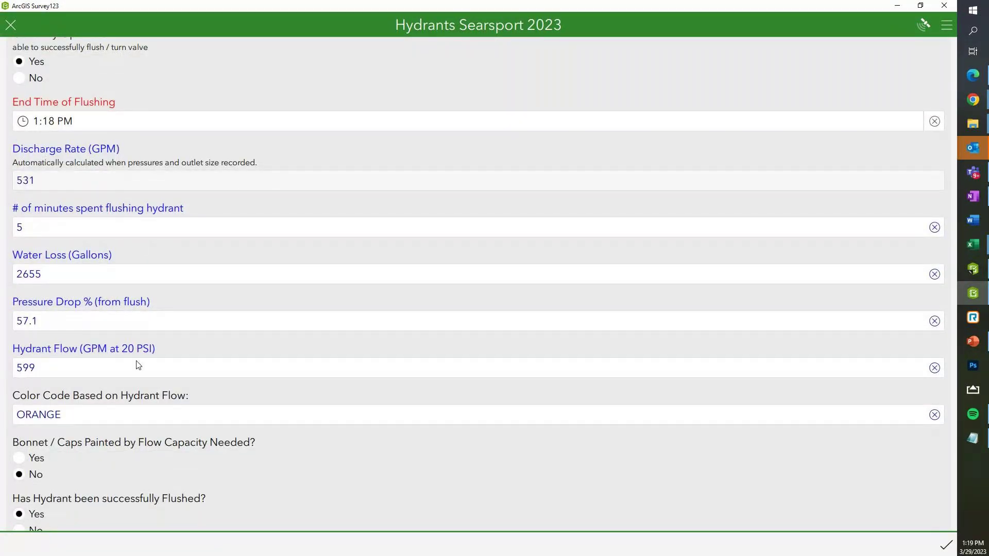
pyautogui.scroll(2, 138, 365)
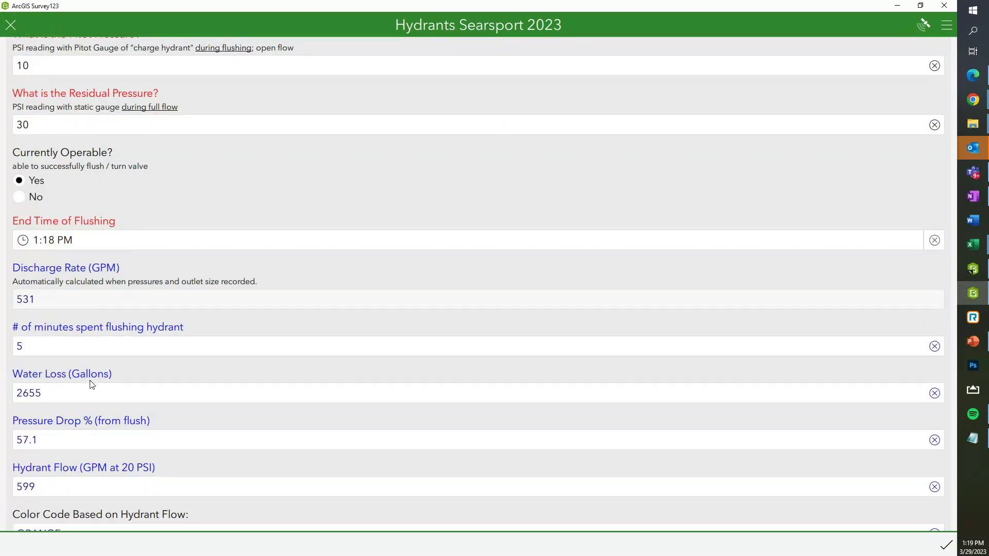
pyautogui.scroll(-2, 102, 394)
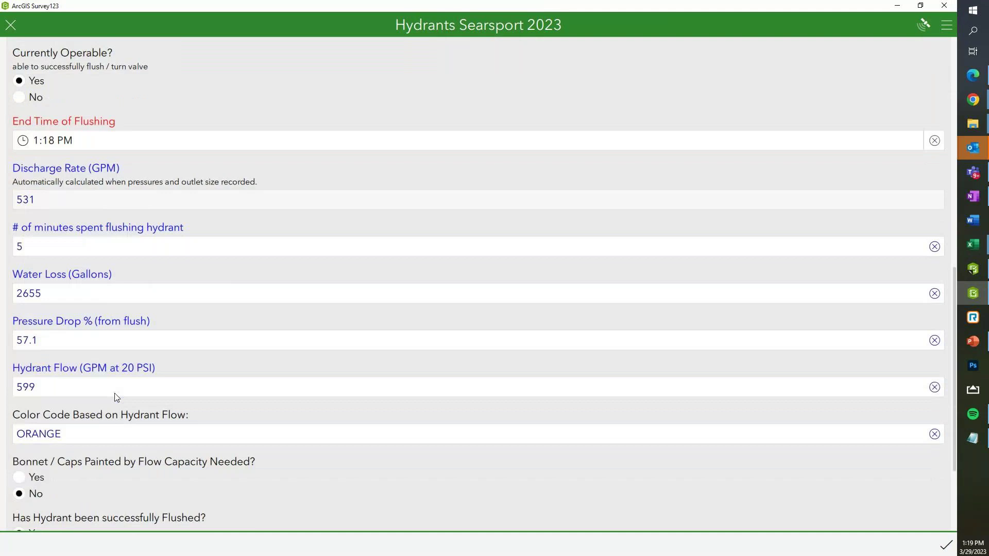
# Complete and send the hydrant survey immediately, and return to the Searsport Flushing 2023 map in Chrome
pyautogui.scroll(-3, 115, 397)
pyautogui.click(946, 545)
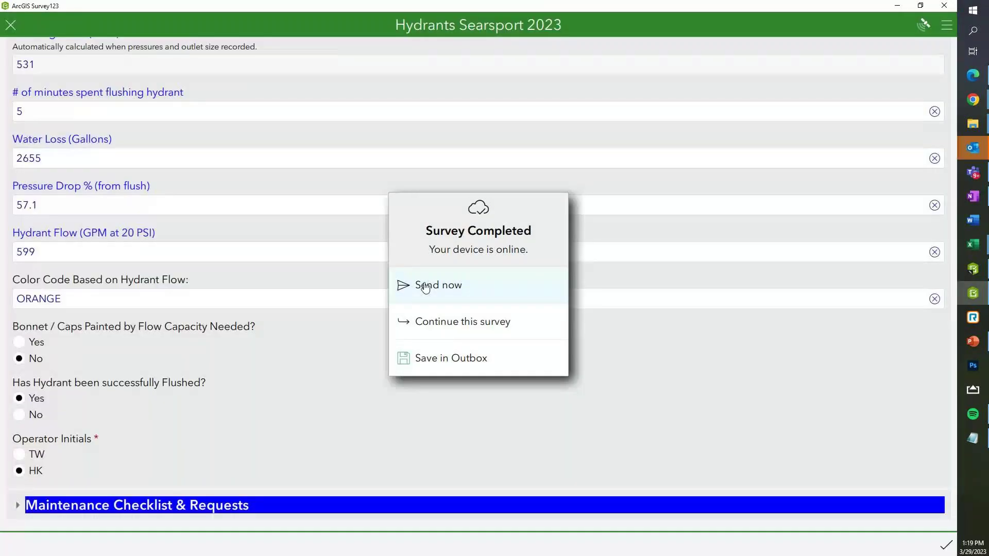
pyautogui.click(425, 286)
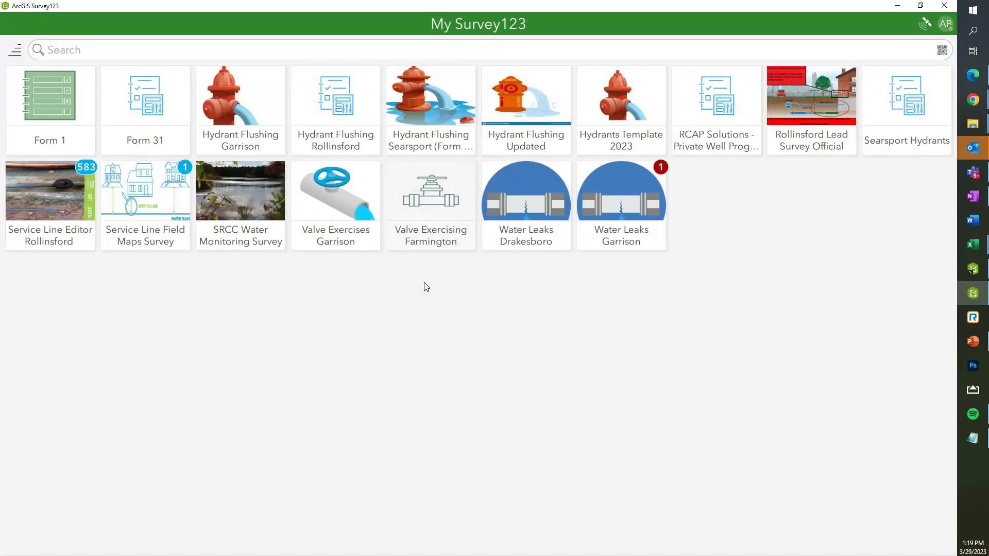
pyautogui.click(897, 6)
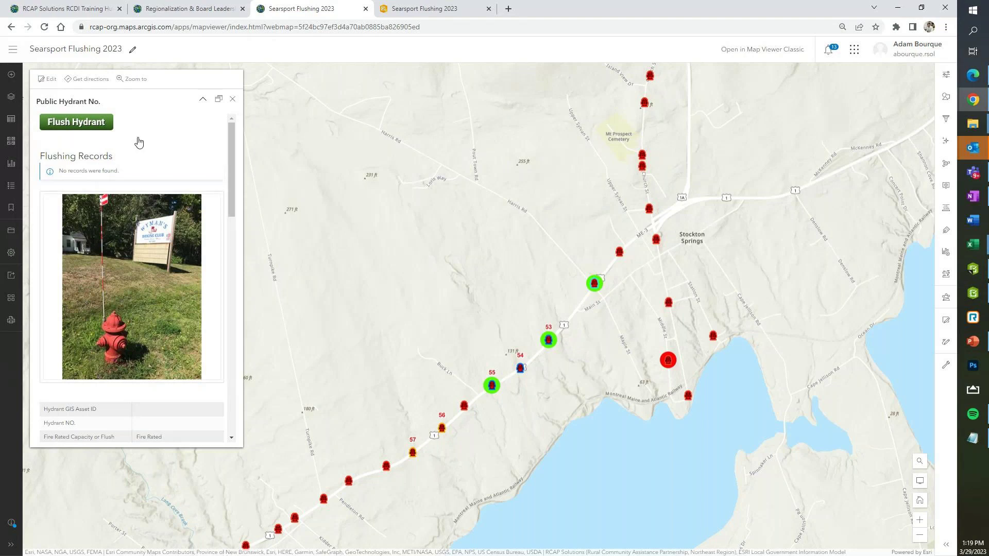
# Close the hydrant pop-up and reload both the Searsport Flushing 2023 map and the Hydrant Flushing Dashboard
pyautogui.click(232, 100)
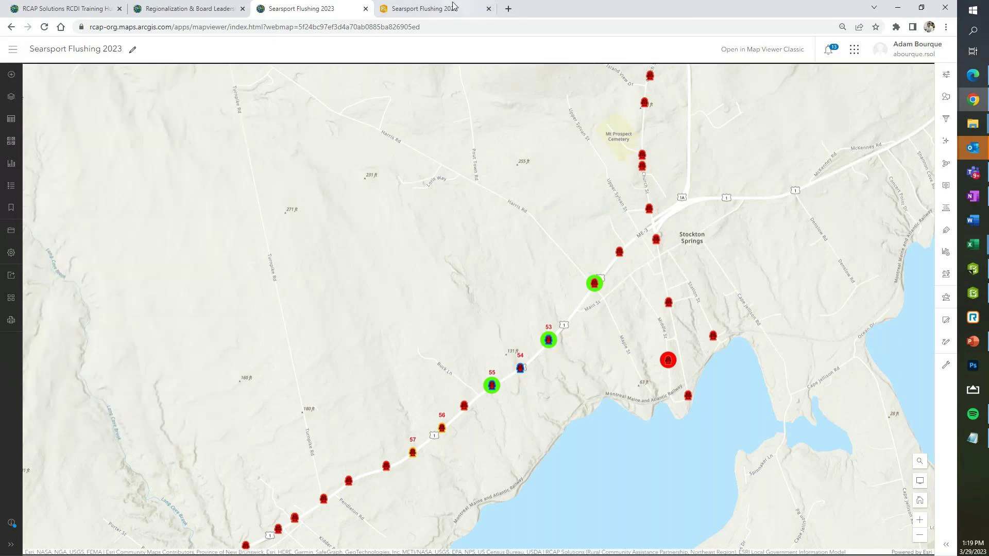
pyautogui.click(433, 11)
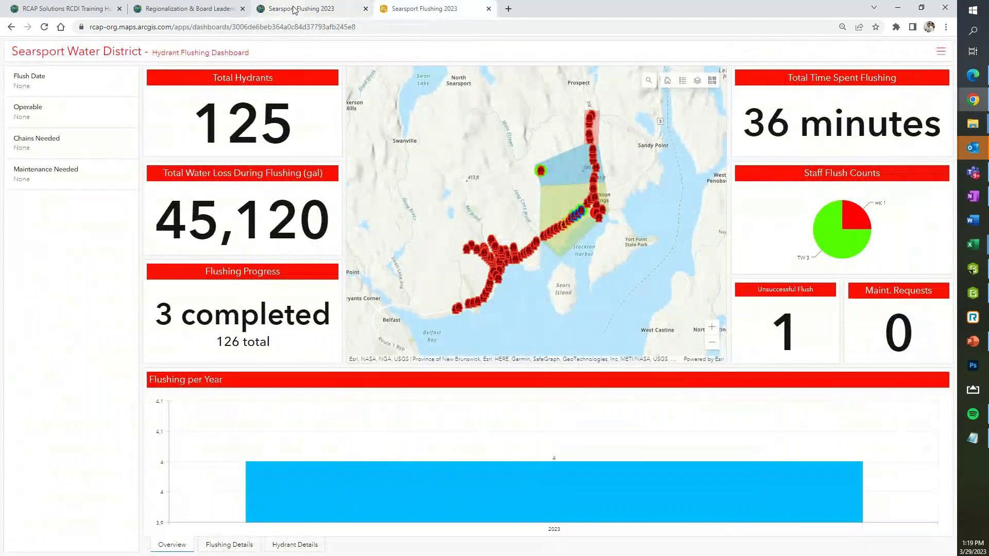
pyautogui.click(294, 9)
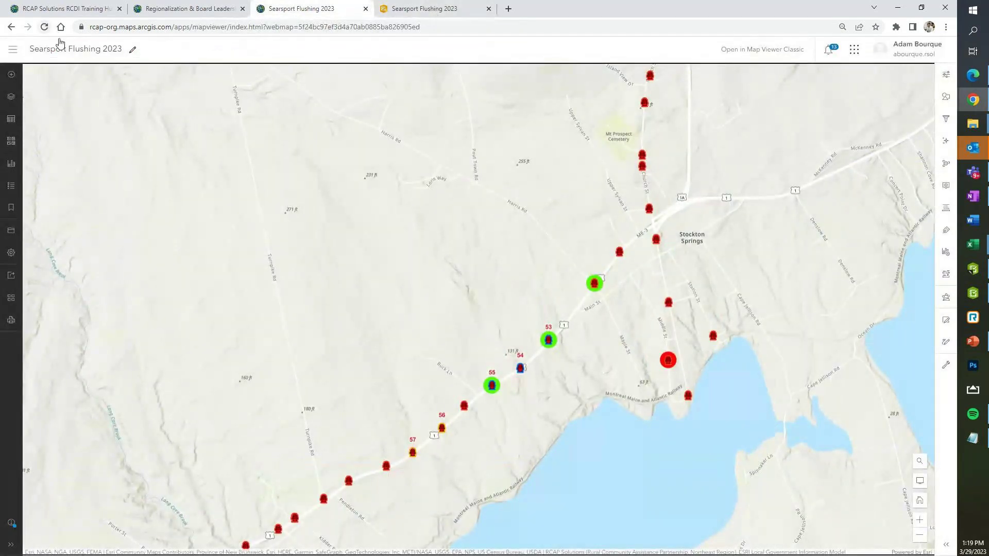
pyautogui.press('F5')
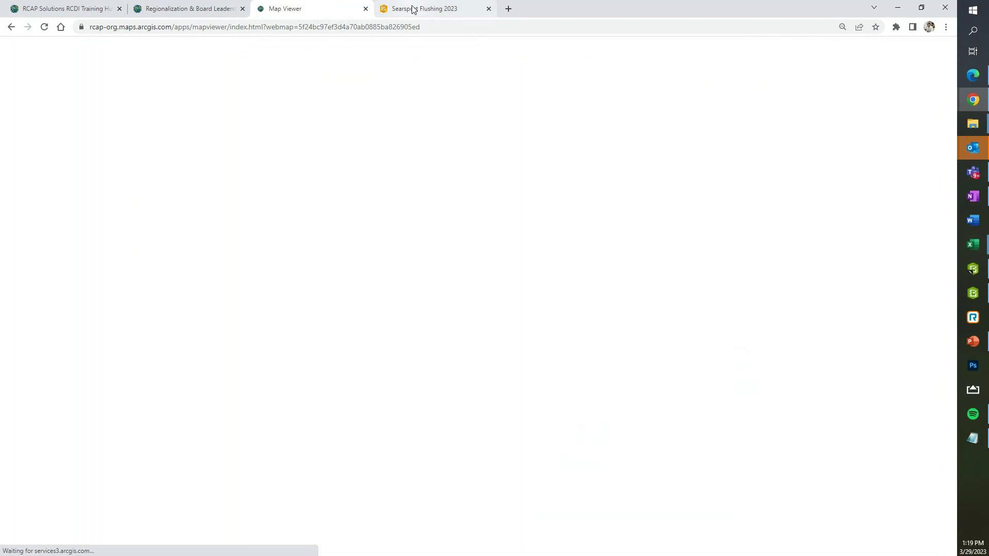
pyautogui.click(413, 9)
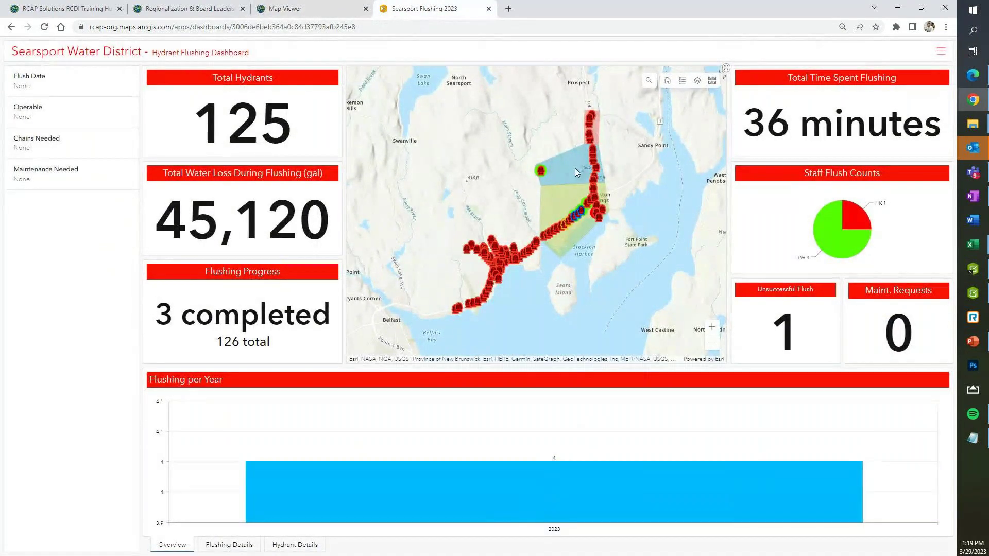
pyautogui.click(45, 29)
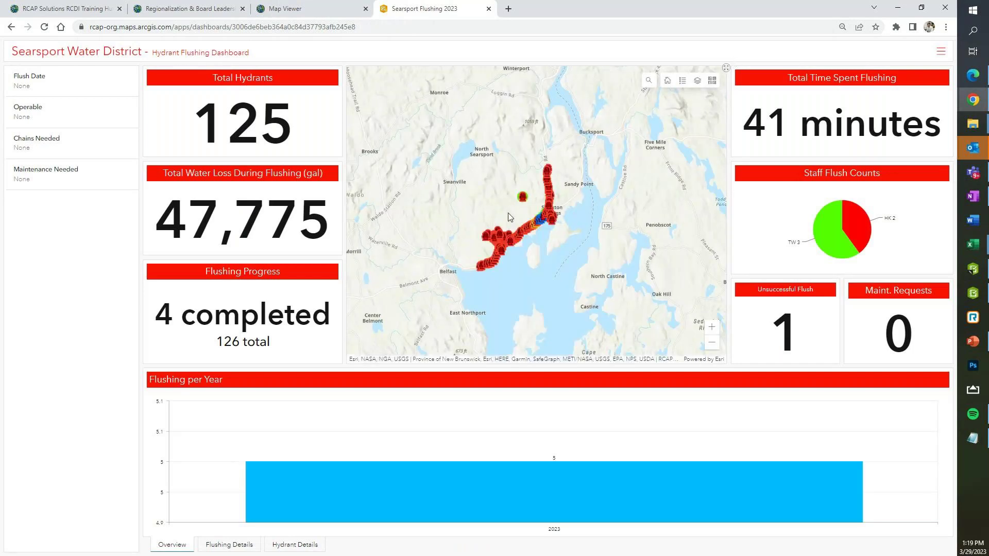
# Examine the flushed hydrants around Stockton Springs on the dashboard map, the staff flush counts and the Flushing per Year chart
pyautogui.scroll(1, 520, 227)
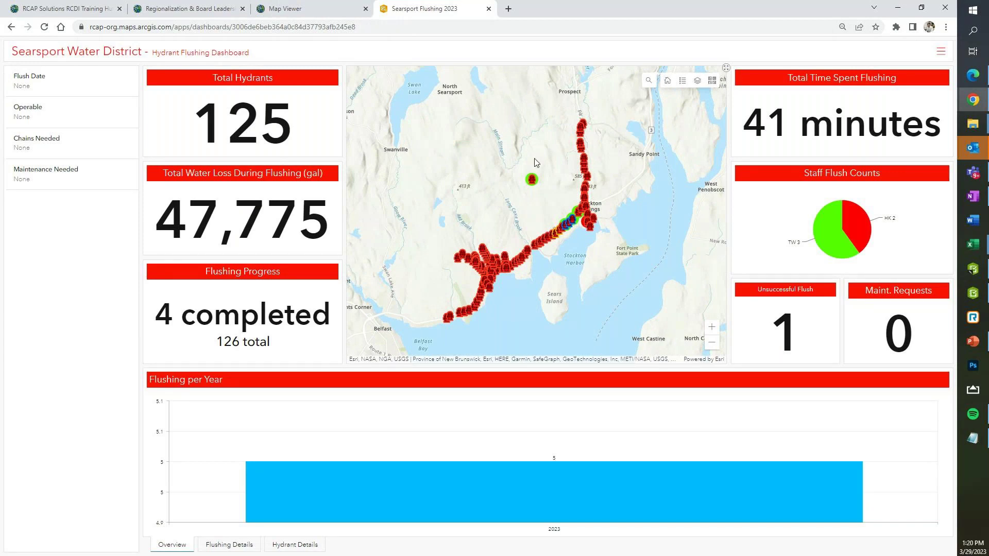
pyautogui.scroll(1, 559, 228)
pyautogui.scroll(1, 559, 228)
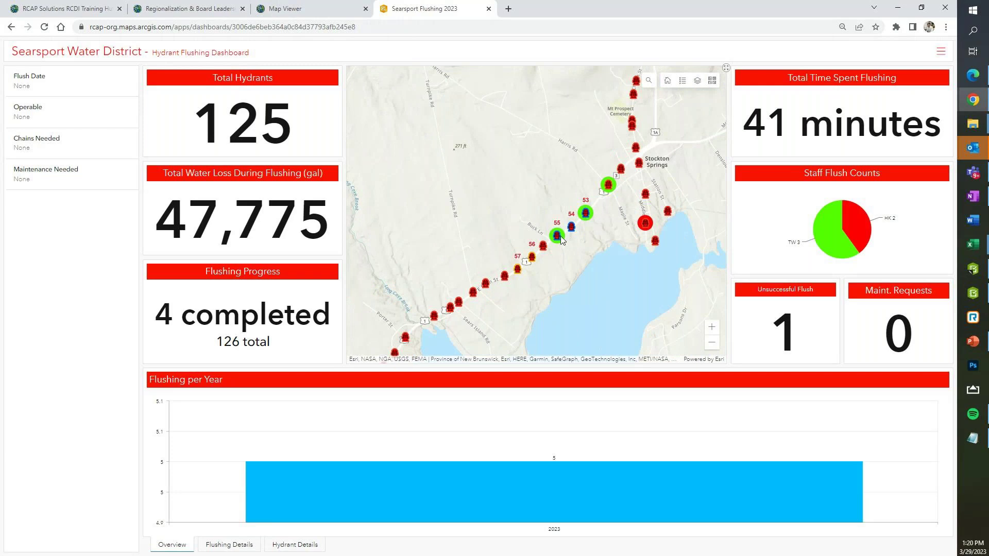
pyautogui.moveTo(561, 239); pyautogui.dragTo(544, 272)
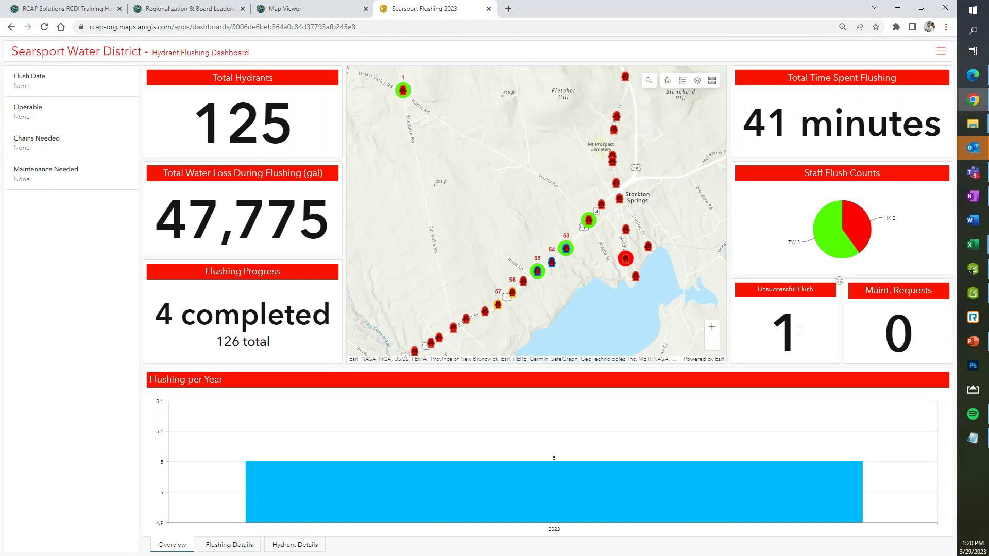
pyautogui.moveTo(829, 244)
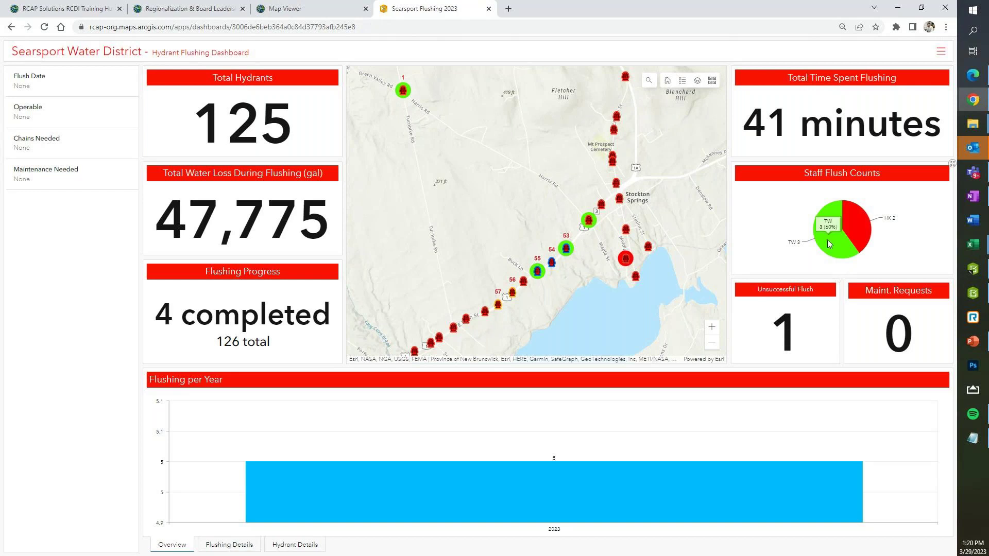
pyautogui.moveTo(860, 221)
pyautogui.scroll(-2, 636, 255)
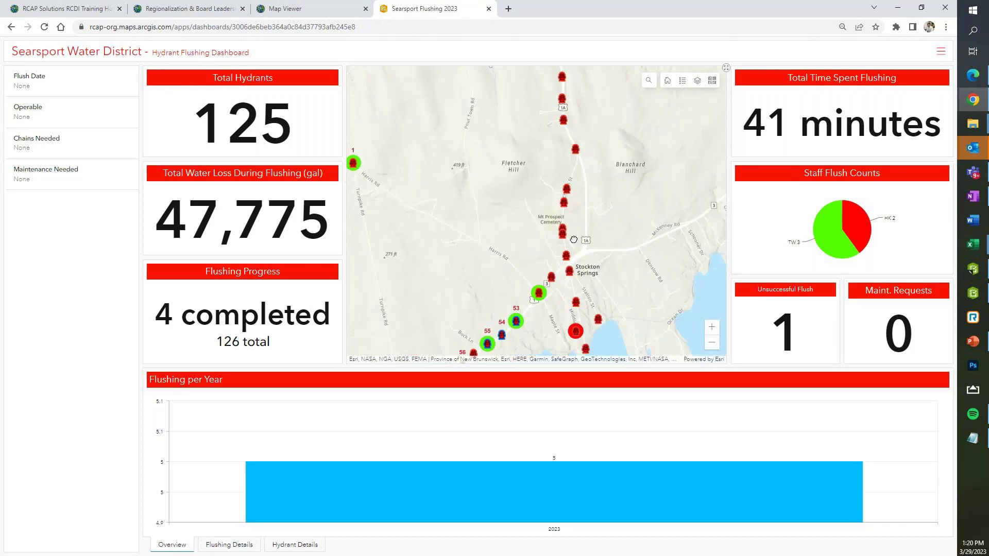
pyautogui.scroll(-1, 600, 178)
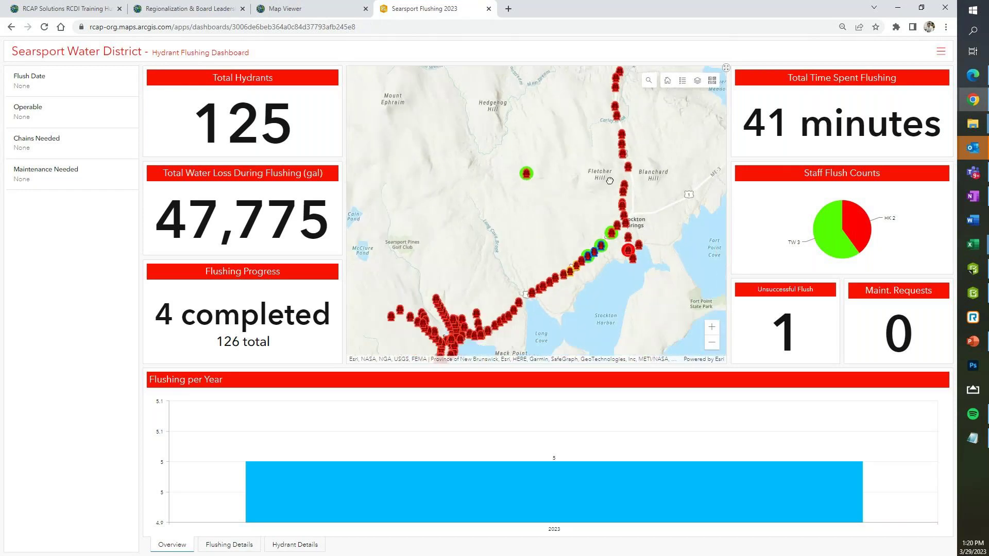
pyautogui.scroll(2, 613, 216)
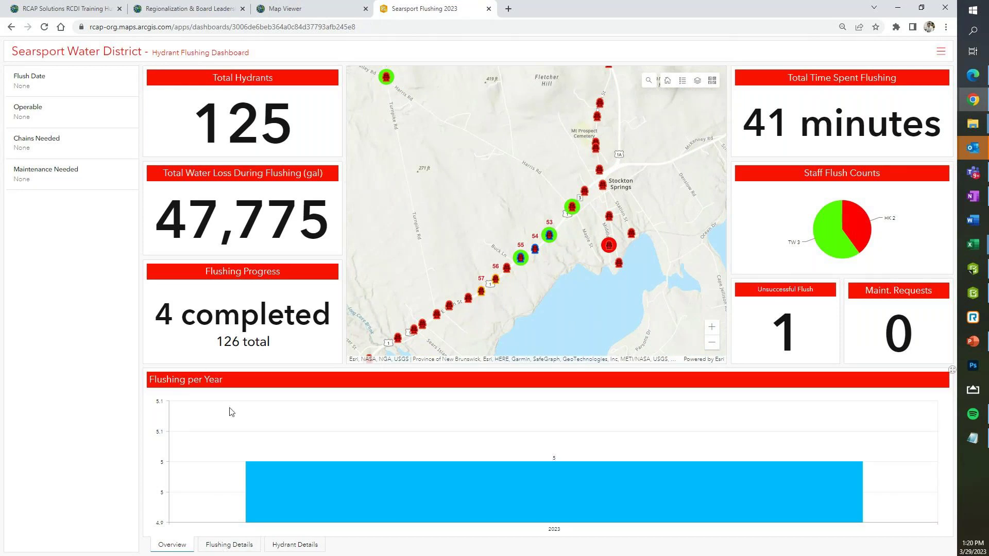
pyautogui.moveTo(553, 488)
pyautogui.moveTo(533, 501)
# Export the dashboard's Hydrant Inspection Table from Flushing Details and open the downloaded file in Excel
pyautogui.click(241, 546)
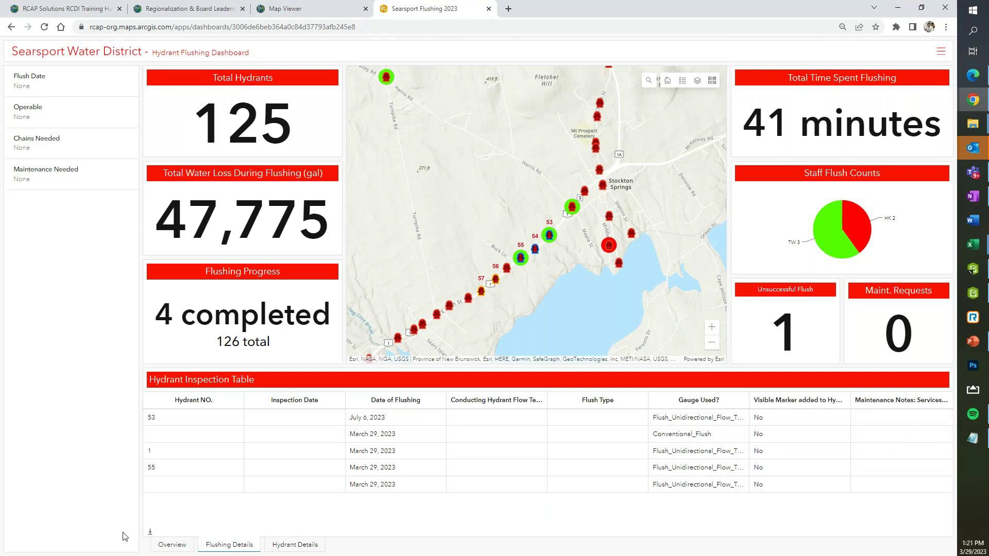
pyautogui.click(150, 531)
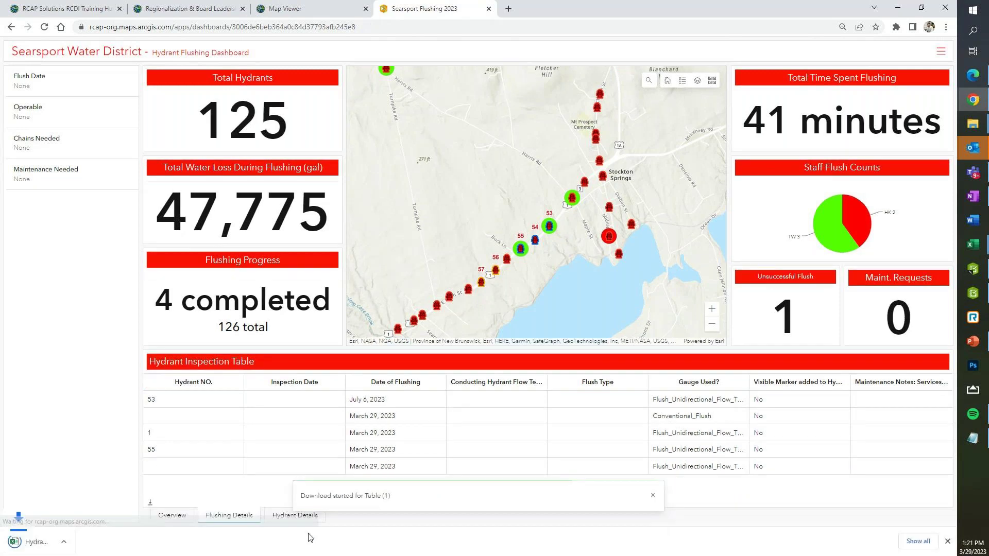
pyautogui.click(75, 544)
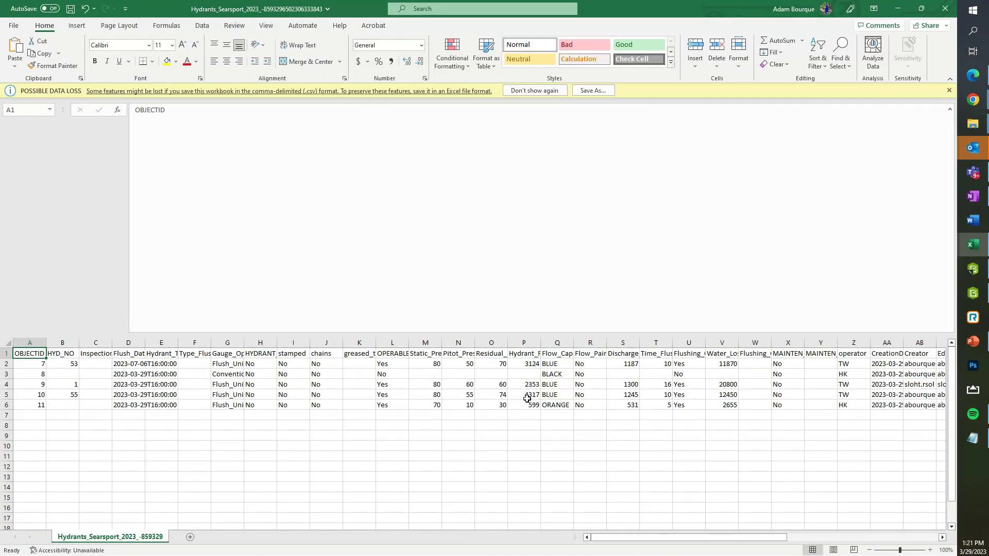
# Examine the hydrant flow, residual pressure and pitot pressure columns in the exported flushing records
pyautogui.click(520, 347)
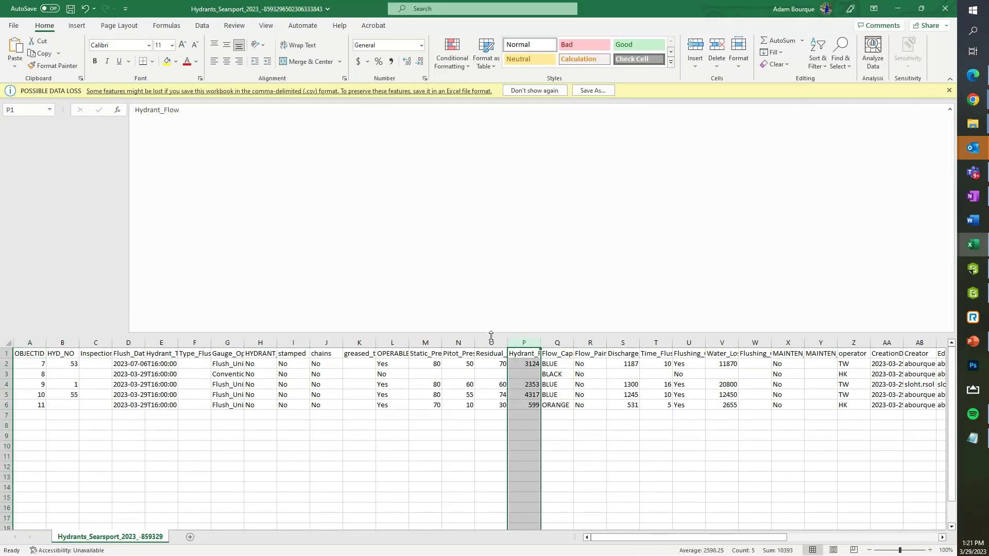
pyautogui.click(490, 343)
pyautogui.click(463, 342)
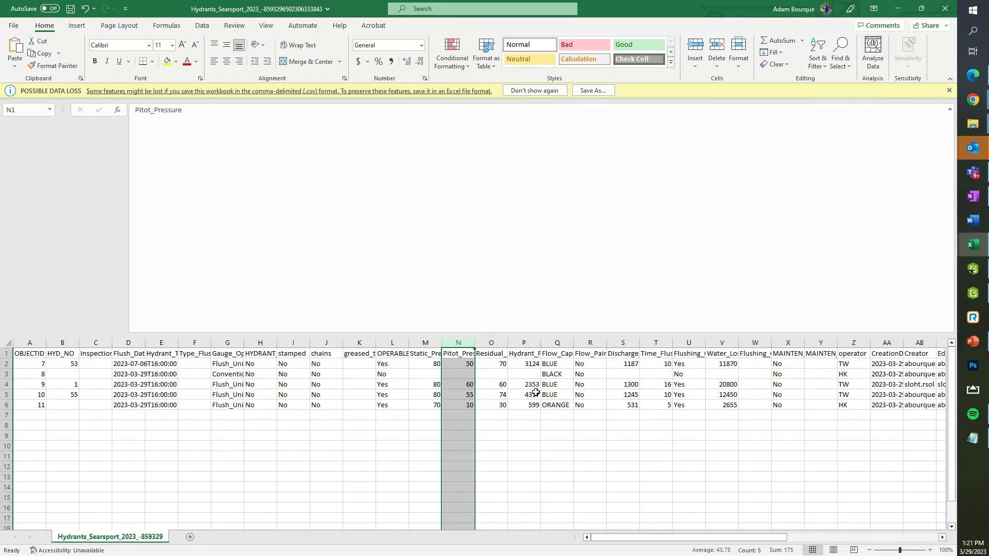
pyautogui.click(524, 356)
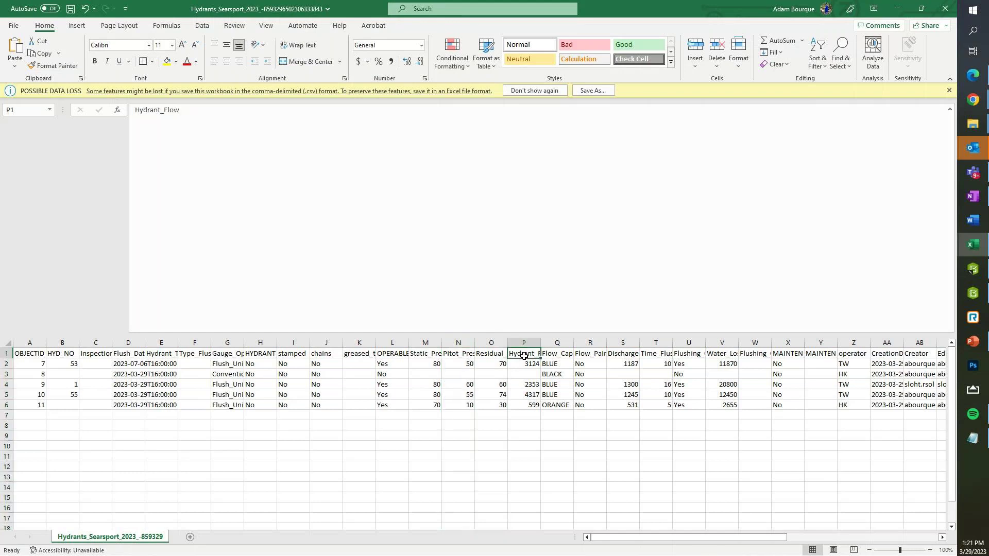
# Review the Flowtest, Searsport sheet in the SWD Hyd Flow Records 02.24.2023 workbook, and minimize both workbooks to return to the dashboard
pyautogui.click(973, 268)
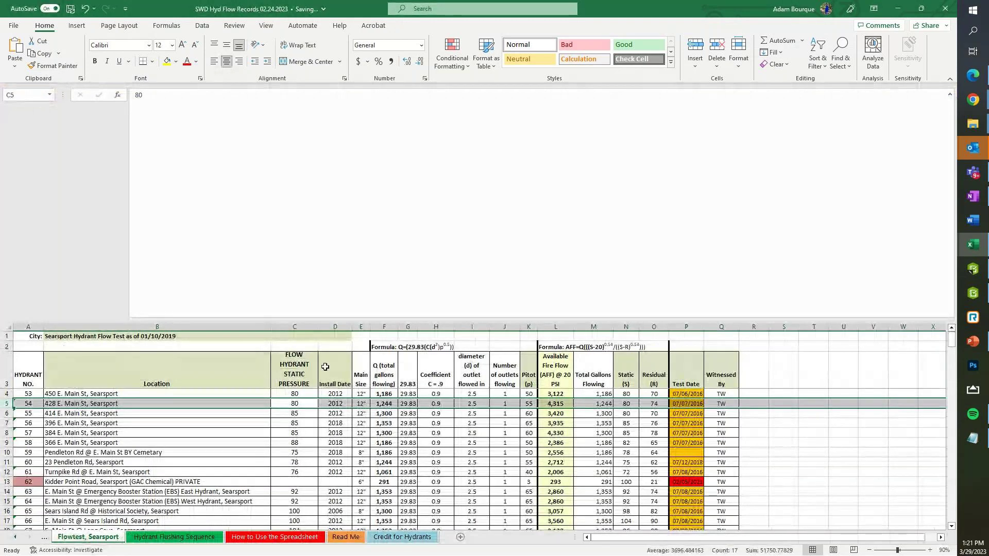
pyautogui.scroll(-1, 221, 391)
pyautogui.scroll(1, 221, 392)
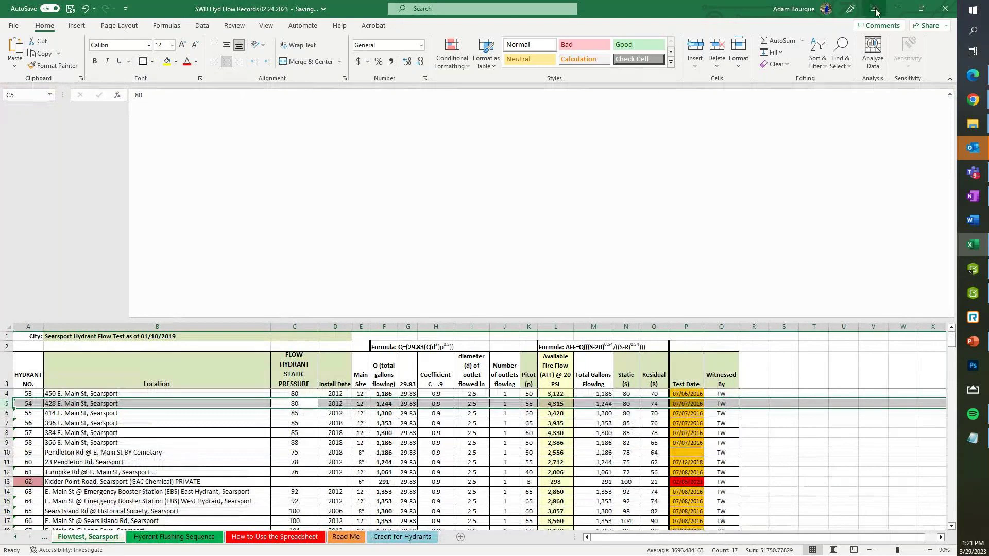
pyautogui.click(897, 9)
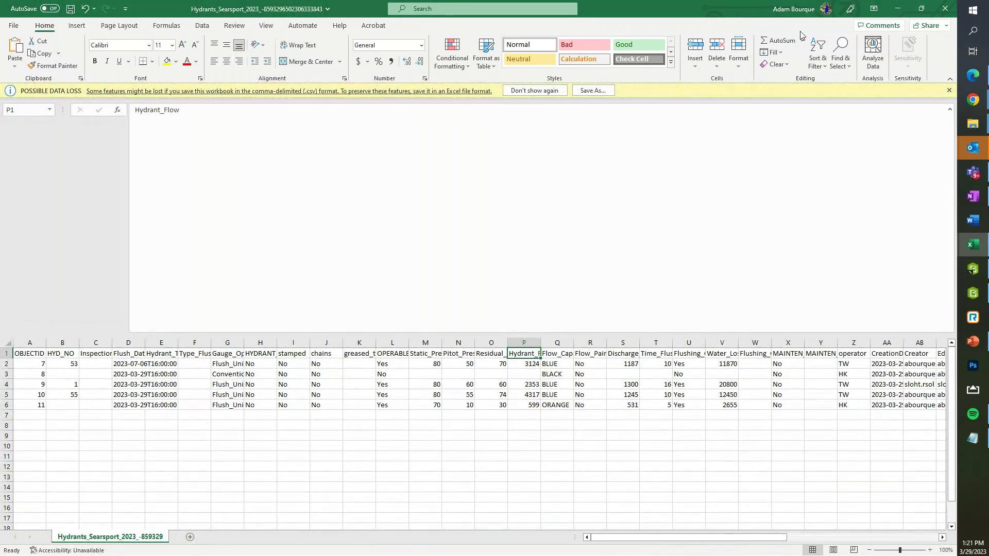
pyautogui.click(901, 10)
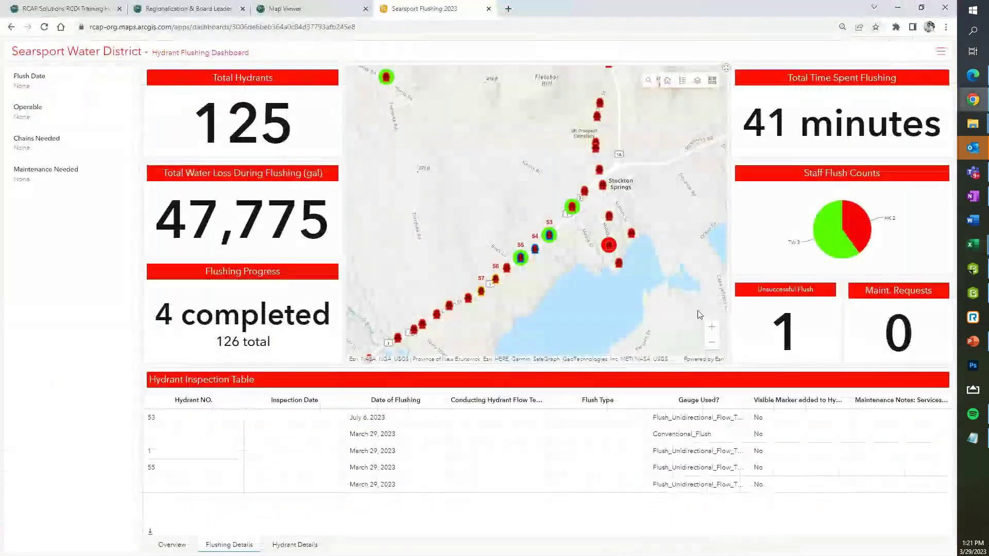
# Show the Hydrant Details table on the dashboard and review the hydrant flow test records in the SWD workbook again
pyautogui.click(305, 541)
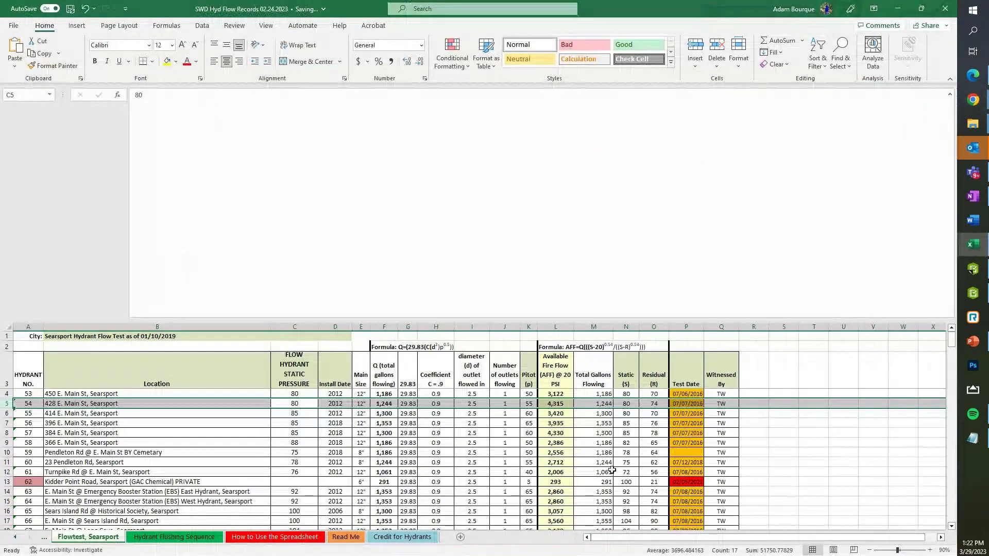
pyautogui.scroll(-2, 568, 473)
pyautogui.scroll(2, 568, 474)
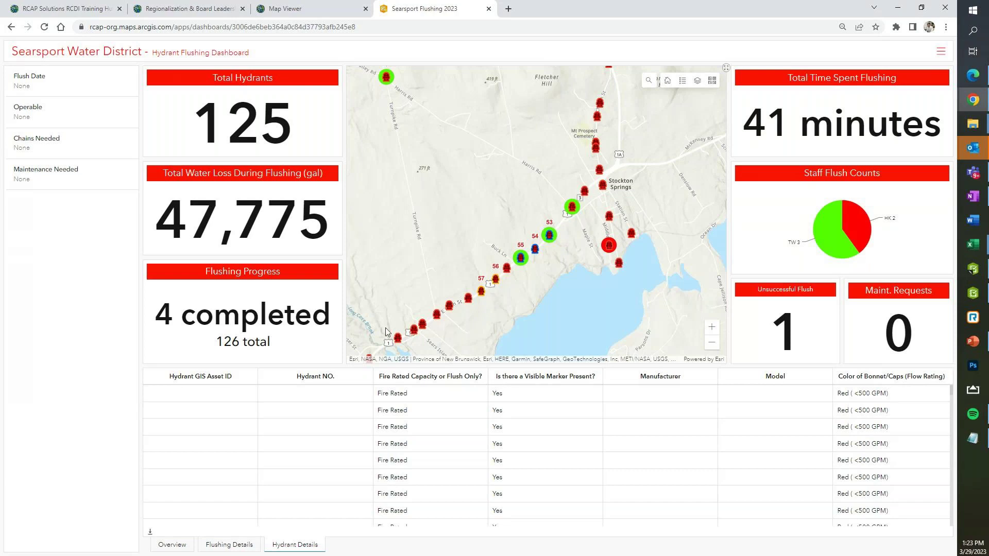
# Filter the dashboard's Flush Date by the predefined period This year
pyautogui.click(61, 82)
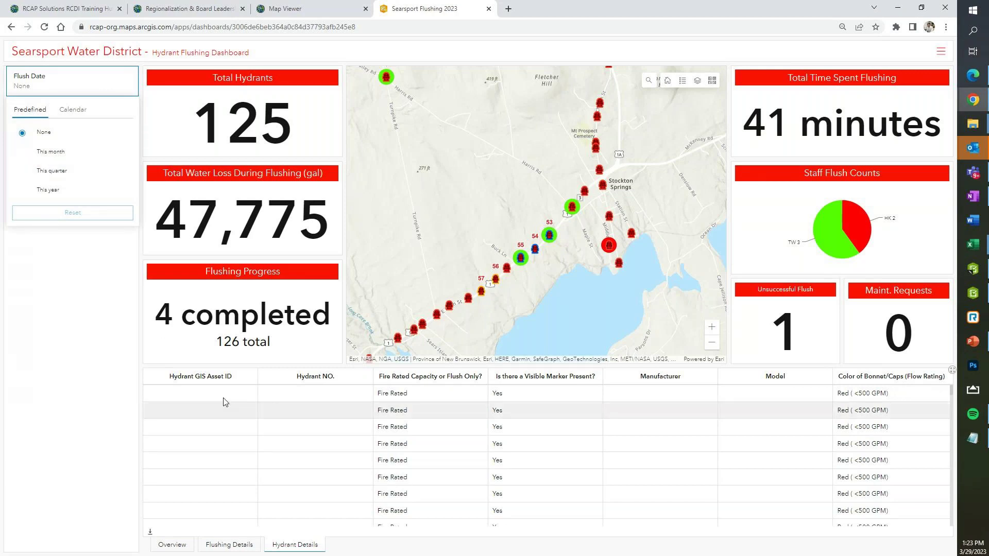
pyautogui.click(73, 170)
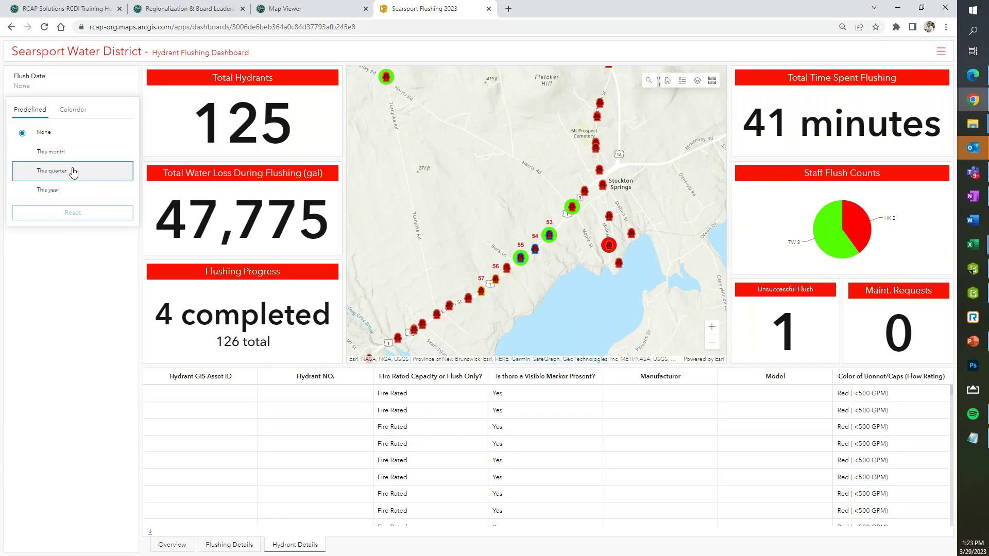
pyautogui.click(66, 82)
pyautogui.click(53, 190)
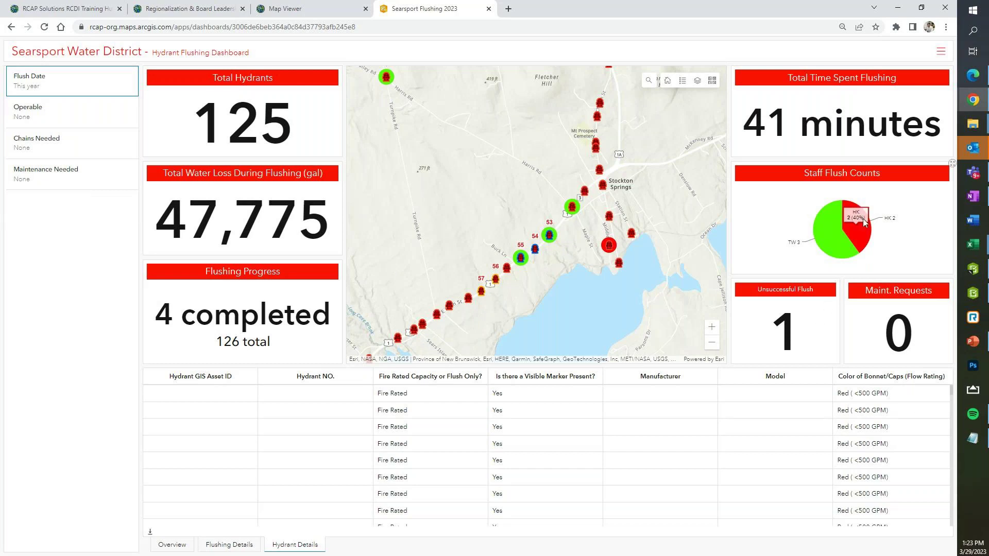
# Switch the Flush Date filter to a calendar range and set its start date to 04/05/2022
pyautogui.click(45, 86)
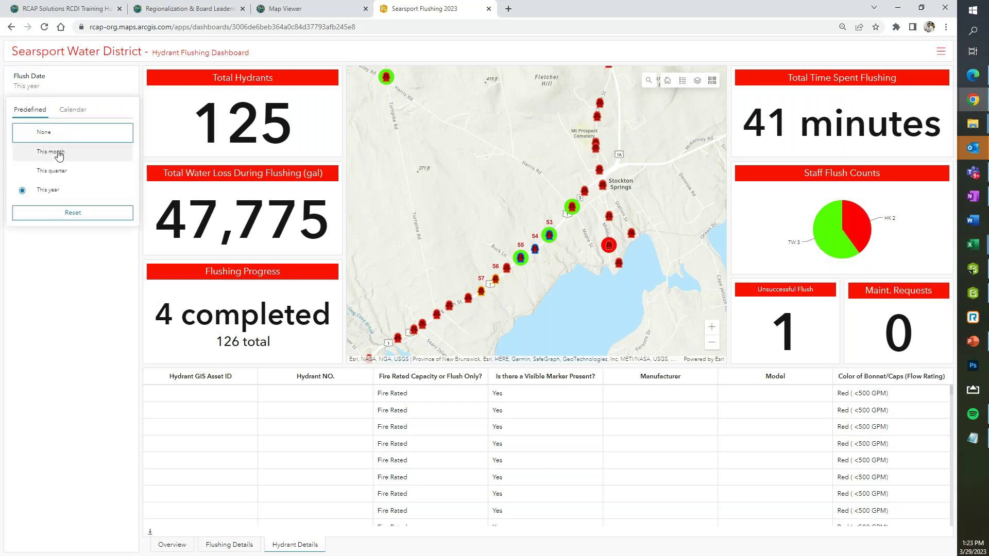
pyautogui.click(72, 110)
pyautogui.click(42, 139)
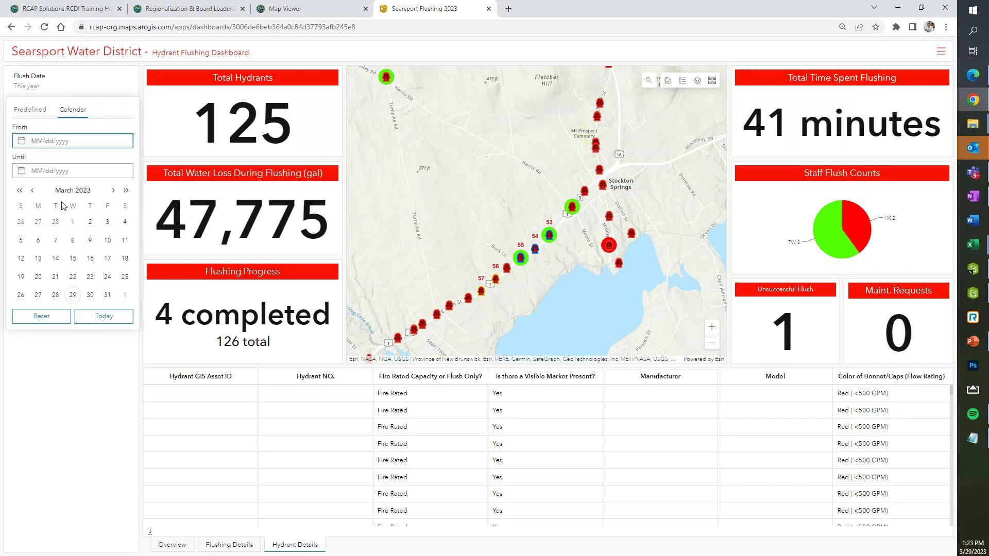
pyautogui.click(33, 192)
pyautogui.click(33, 192)
pyautogui.doubleClick(33, 191)
pyautogui.doubleClick(32, 191)
pyautogui.click(33, 191)
pyautogui.doubleClick(33, 191)
pyautogui.click(33, 191)
pyautogui.click(33, 191)
pyautogui.click(55, 240)
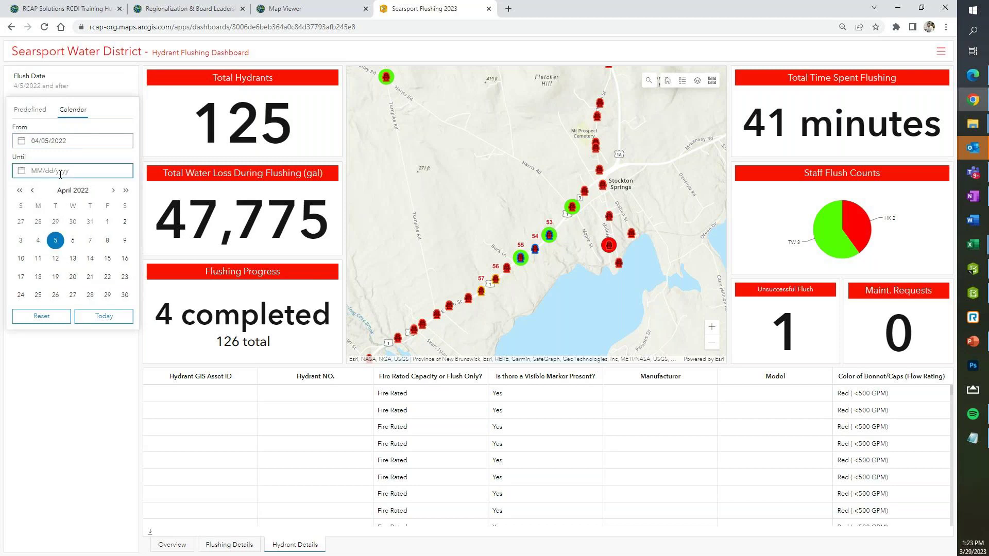
# Set the end date of the Flush Date range to 05/03/2023
pyautogui.click(113, 191)
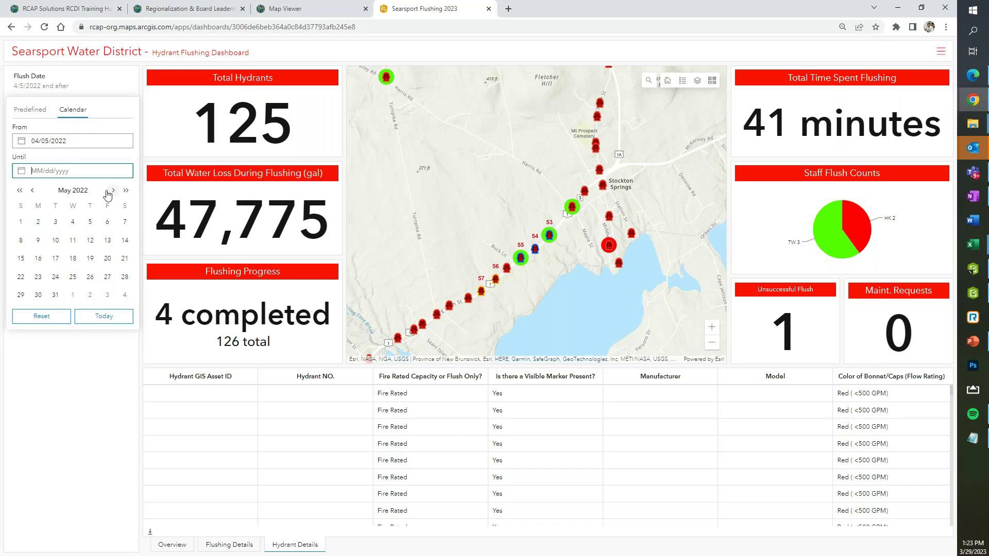
pyautogui.click(124, 192)
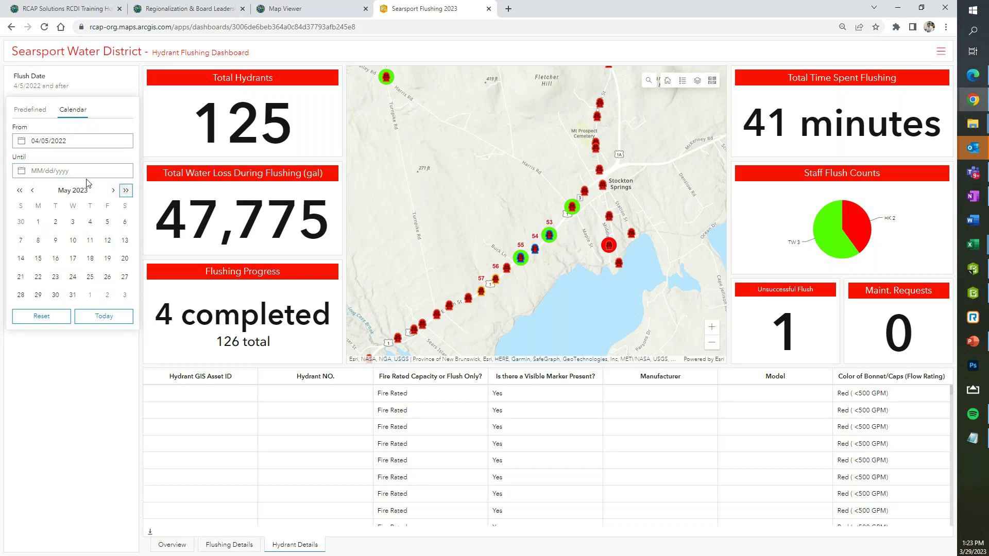
pyautogui.click(72, 224)
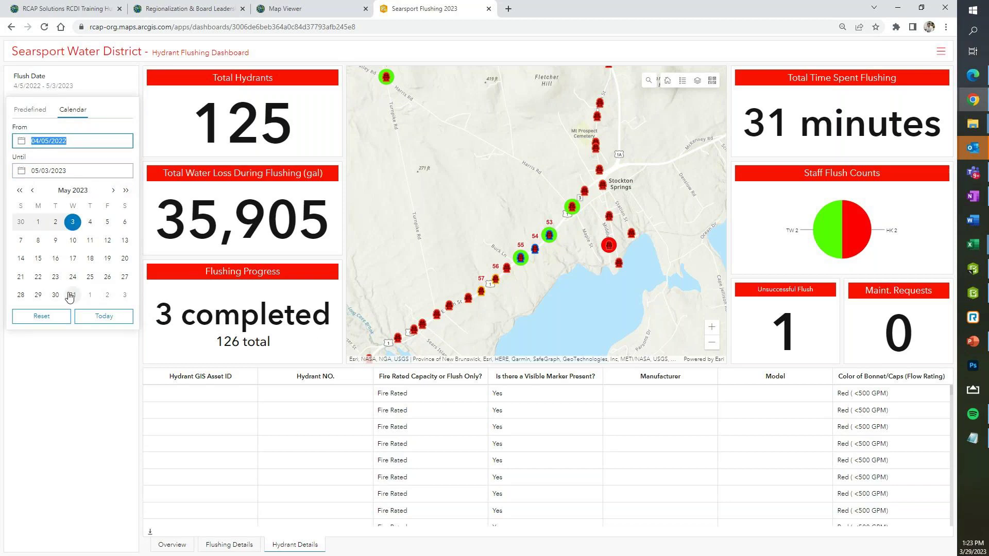
pyautogui.click(101, 314)
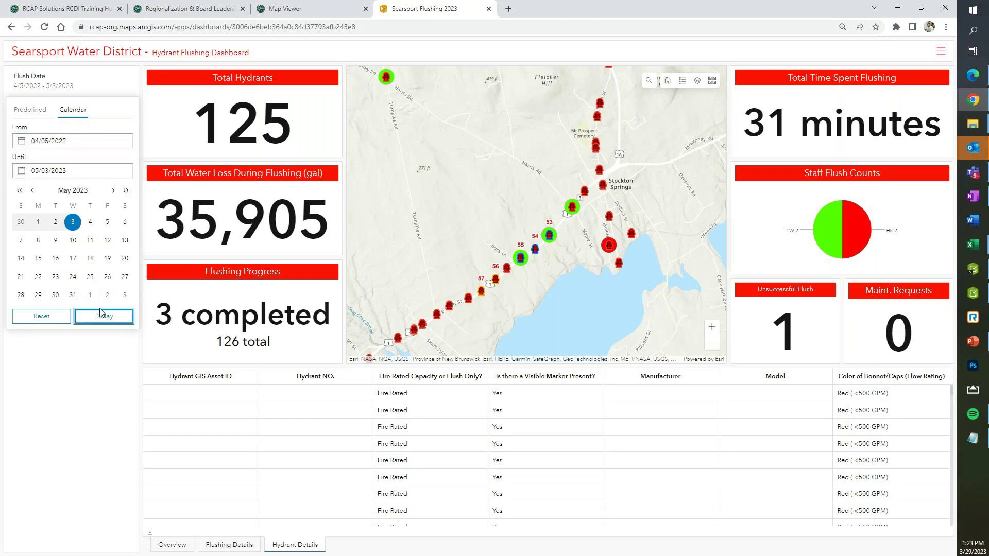
# Close the Flush Date filter and examine the hydrants around Stockton Springs on the dashboard map
pyautogui.click(117, 371)
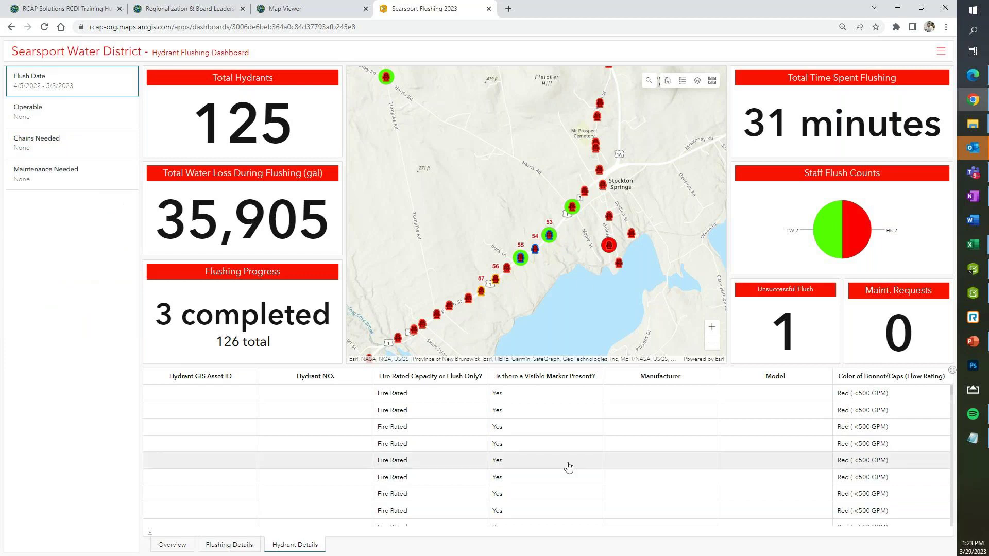
pyautogui.moveTo(868, 236)
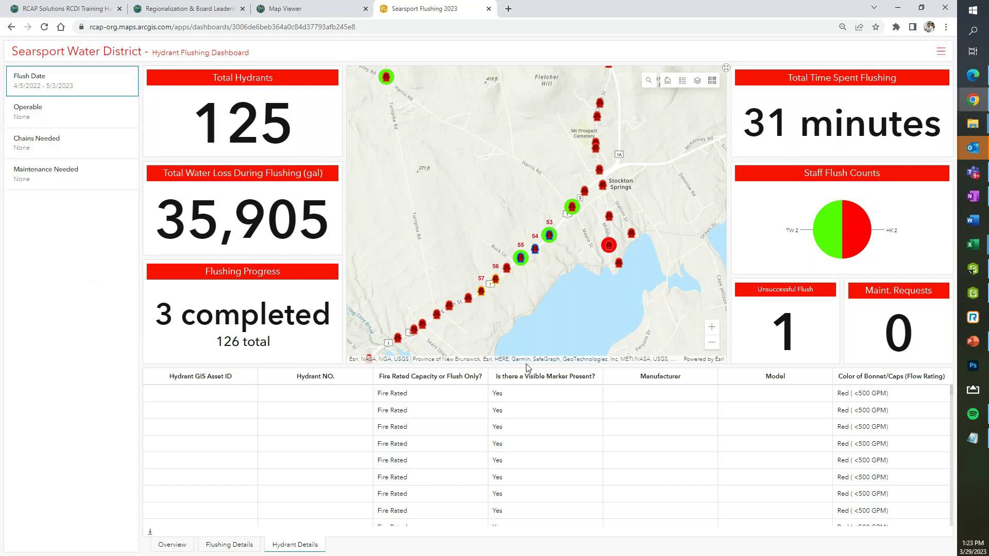
pyautogui.scroll(-1, 540, 278)
pyautogui.scroll(-1, 541, 281)
pyautogui.scroll(1, 536, 287)
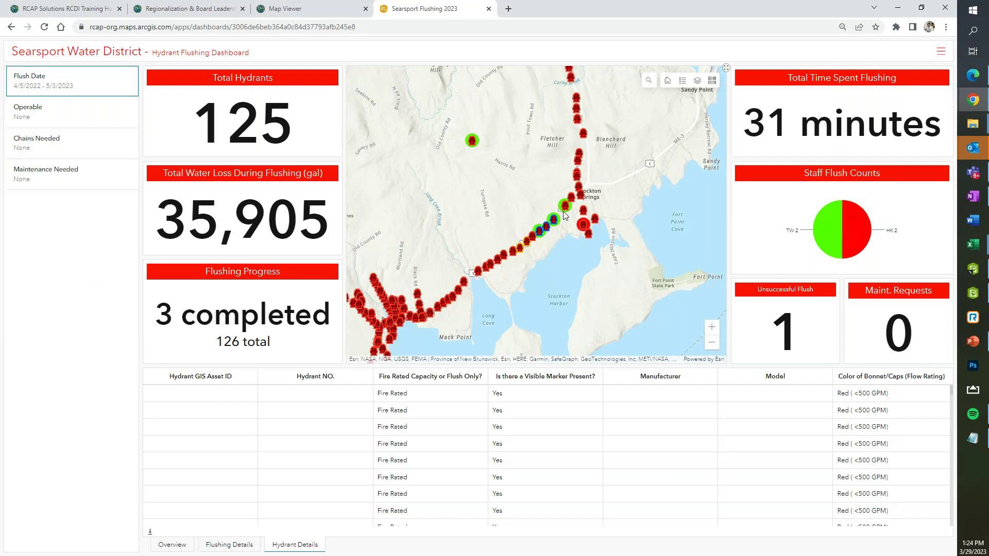
pyautogui.scroll(2, 564, 215)
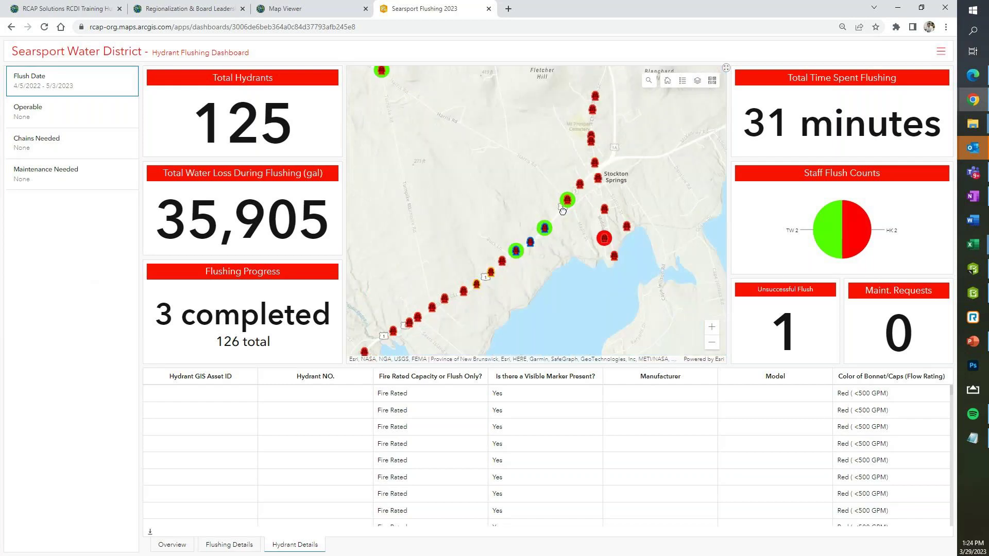
# Switch to the Searsport Flushing 2023 web map and view the details and photo of the hydrant on Station St near Alps Rd
pyautogui.click(297, 10)
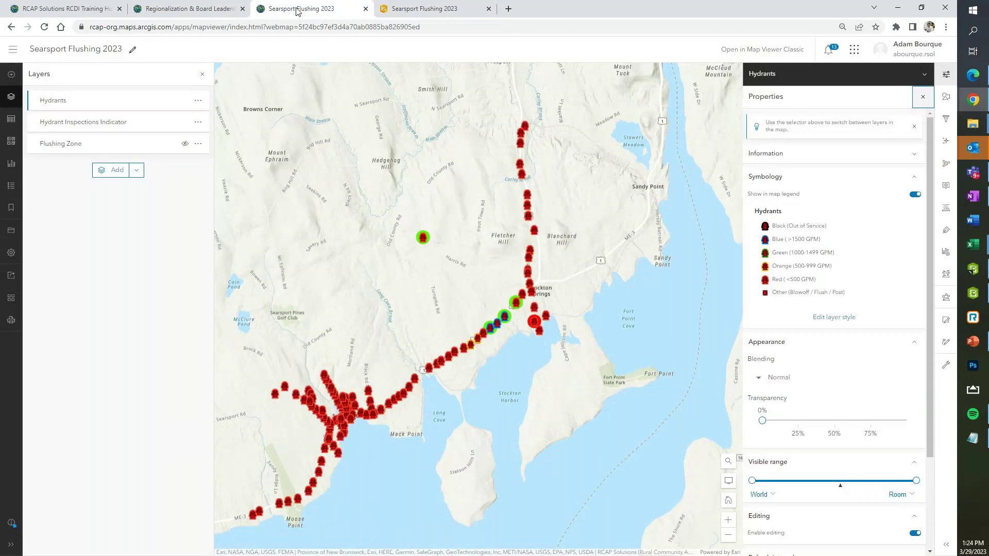
pyautogui.scroll(2, 495, 322)
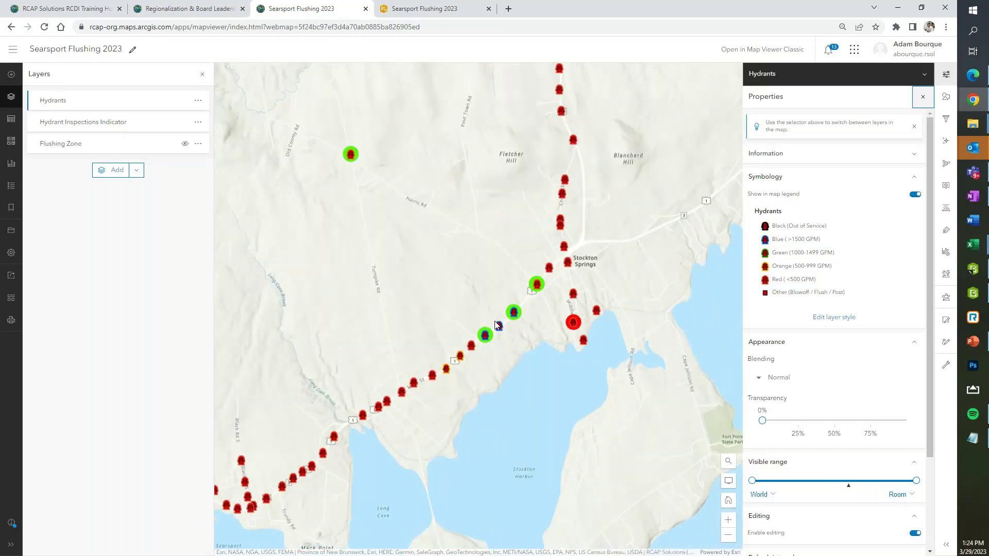
pyautogui.scroll(2, 495, 322)
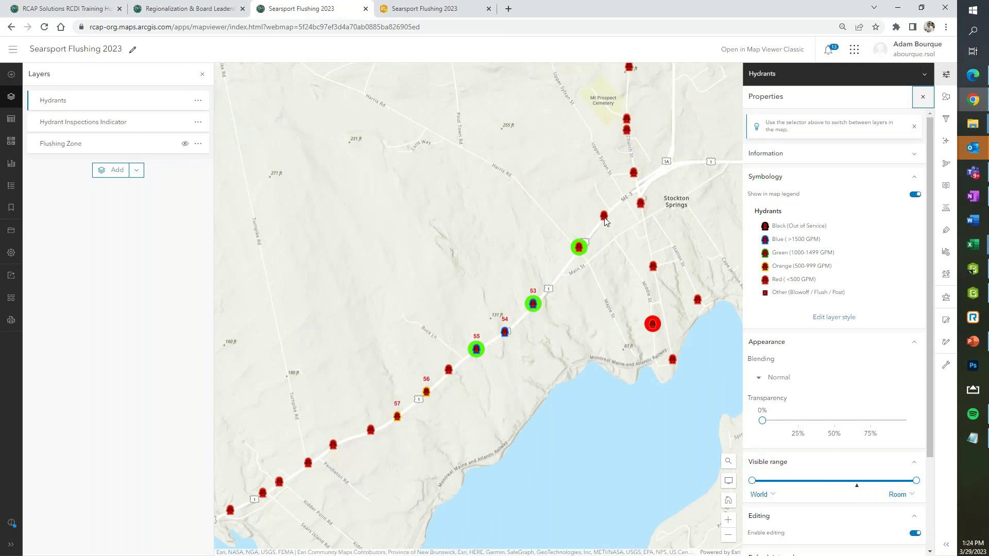
pyautogui.scroll(6, 706, 302)
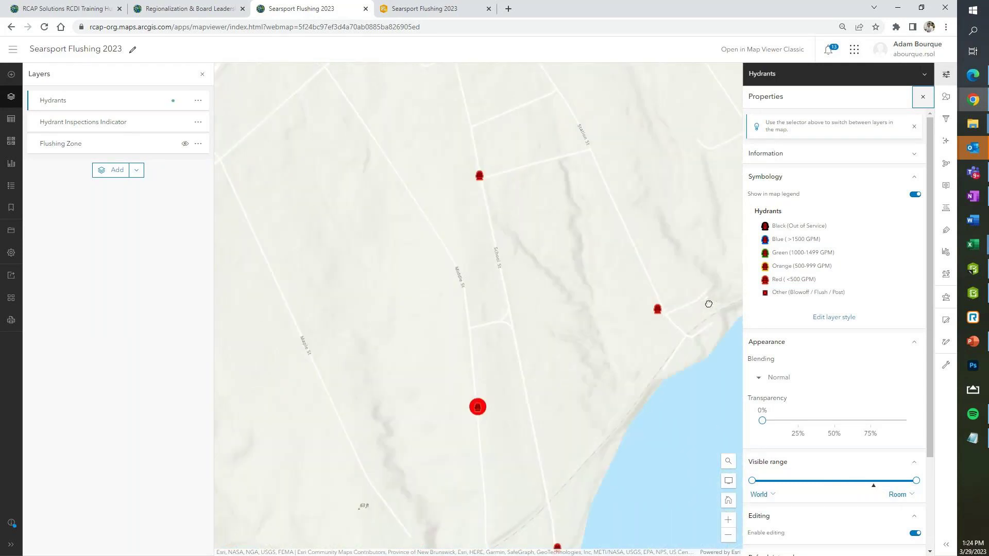
pyautogui.click(609, 319)
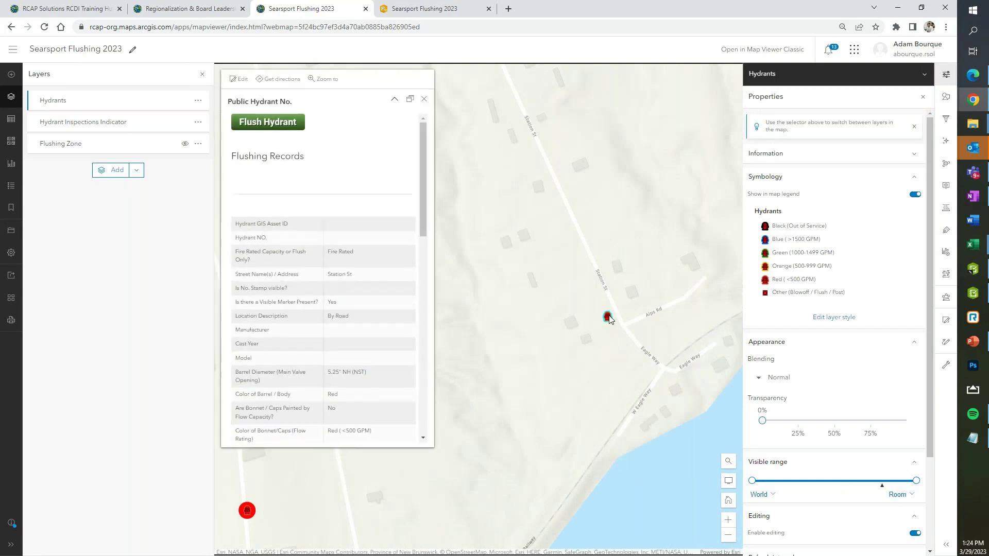
pyautogui.scroll(2, 618, 320)
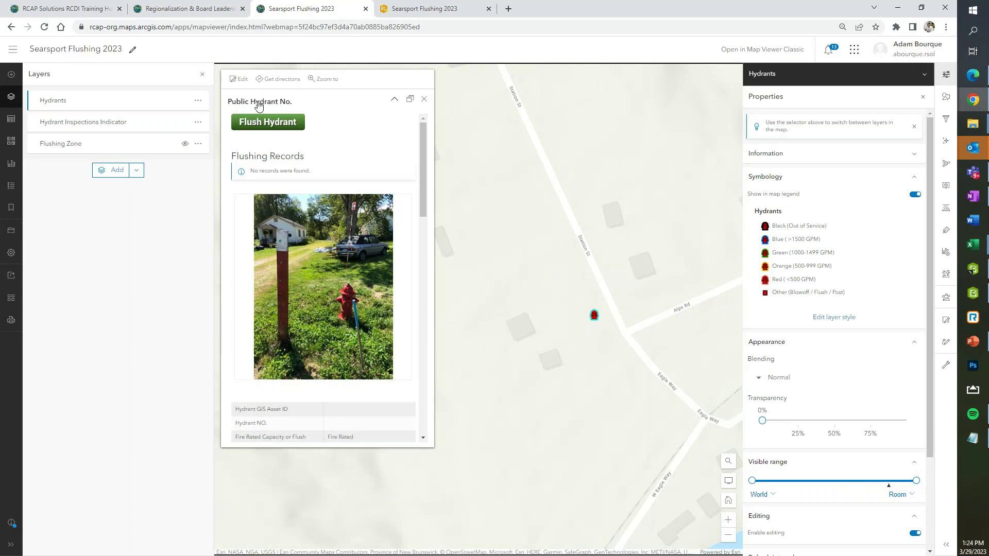
# Open the Station St hydrant for editing and shift its point slightly north on the map
pyautogui.click(235, 82)
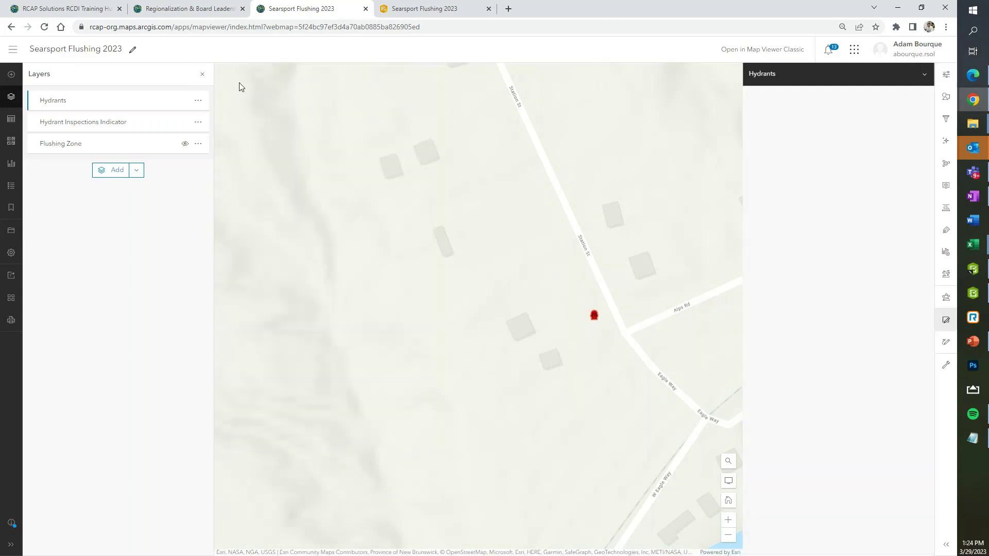
pyautogui.click(594, 315)
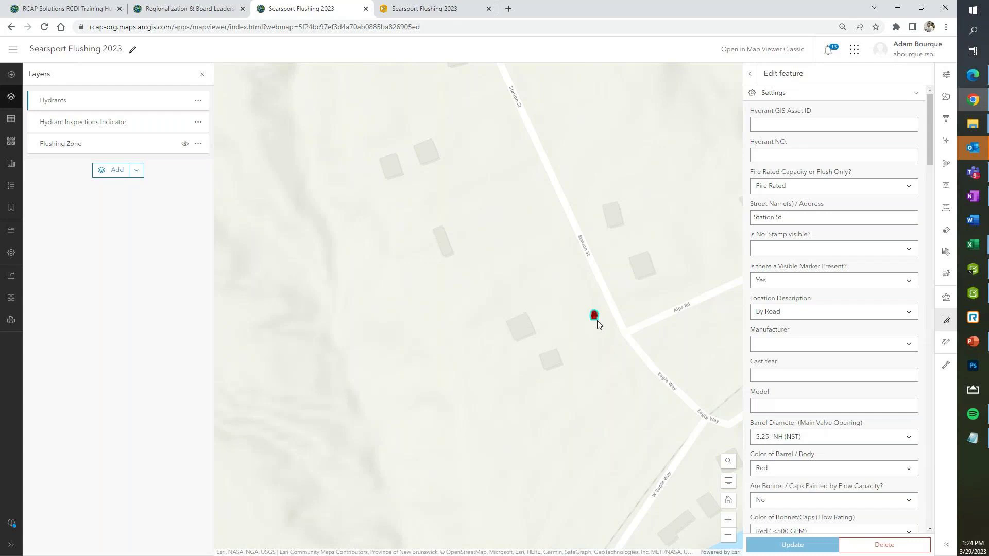
pyautogui.scroll(2, 597, 320)
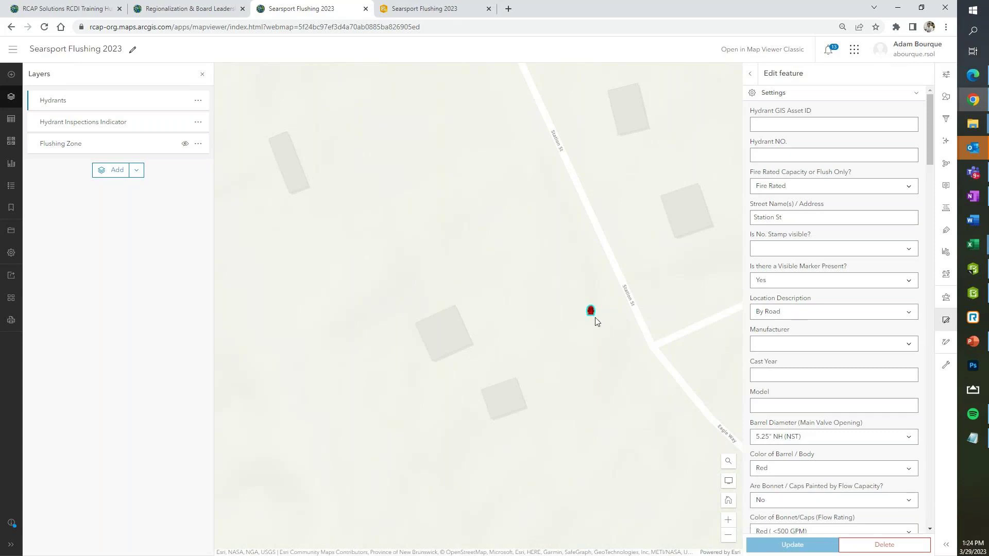
pyautogui.moveTo(589, 311)
pyautogui.mouseDown()
pyautogui.moveTo(572, 314)
pyautogui.moveTo(591, 306)
pyautogui.mouseUp()
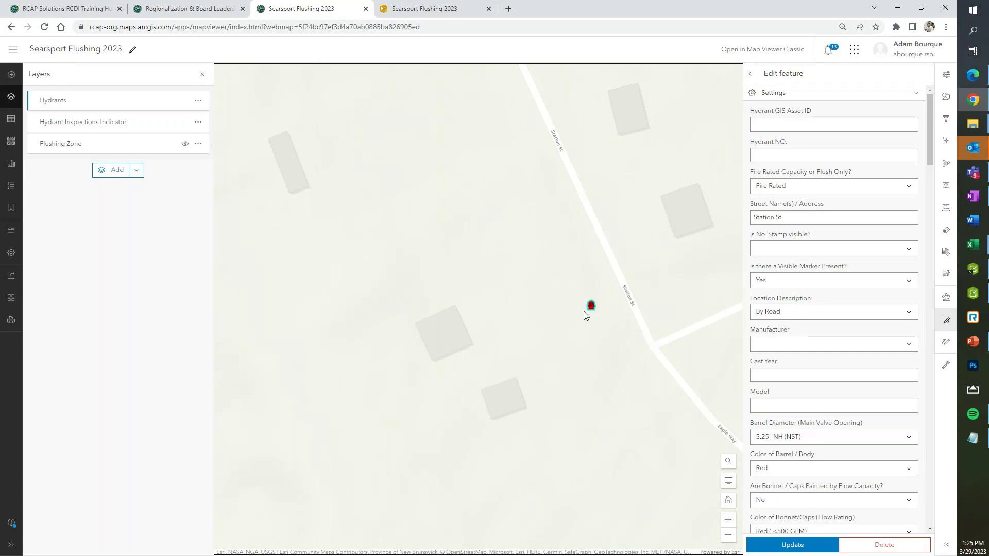
# Move the Station St hydrant west past the nearby buildings and discard the edits
pyautogui.scroll(-2, 536, 298)
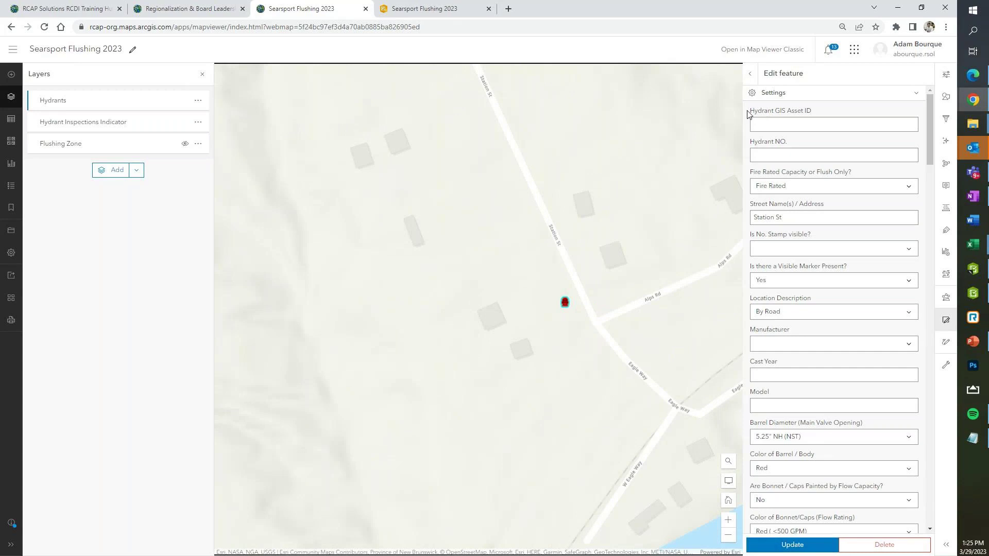
pyautogui.moveTo(564, 302); pyautogui.dragTo(447, 339)
pyautogui.click(752, 76)
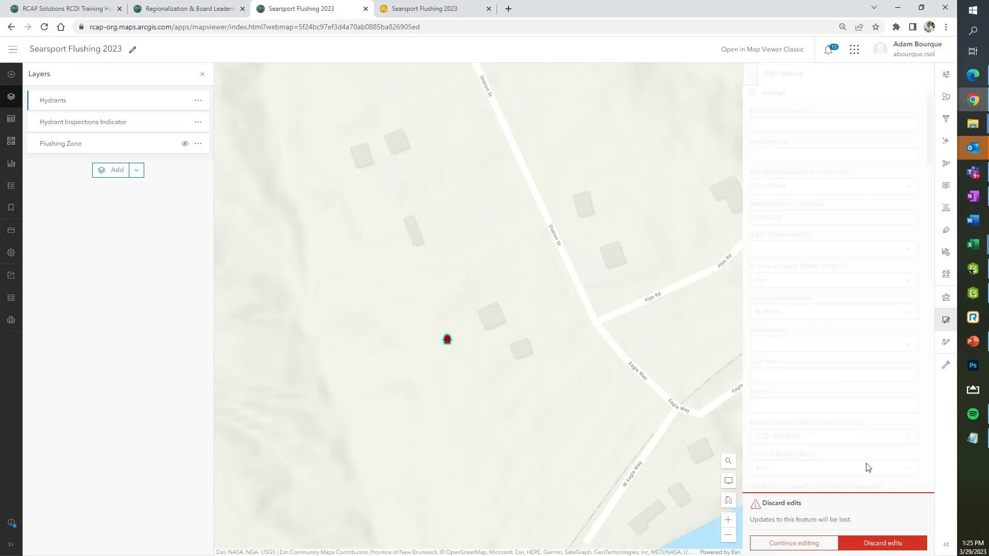
pyautogui.click(885, 541)
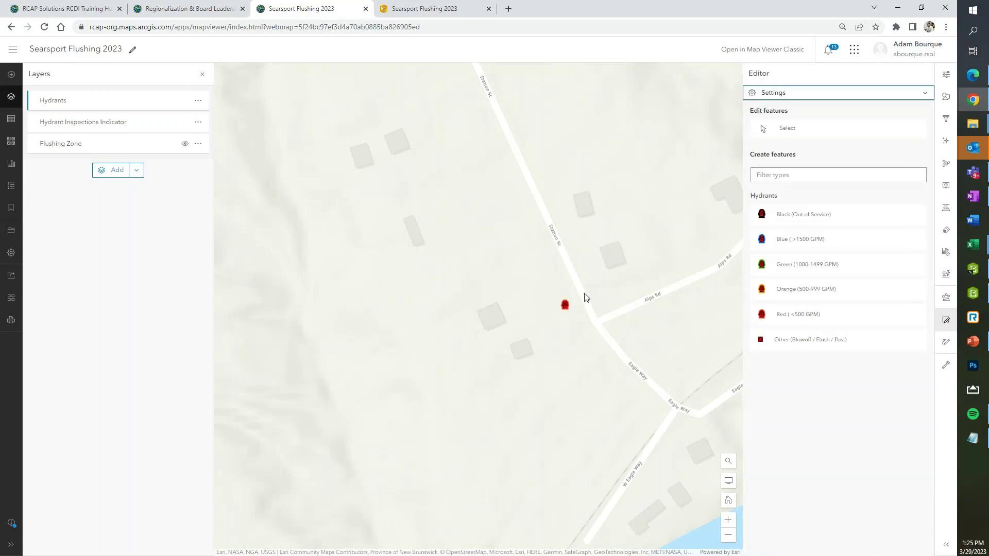
# Examine the hydrants and their flushing indicators from Stockton Springs down to Searsport Harbor on the map
pyautogui.scroll(-2, 588, 295)
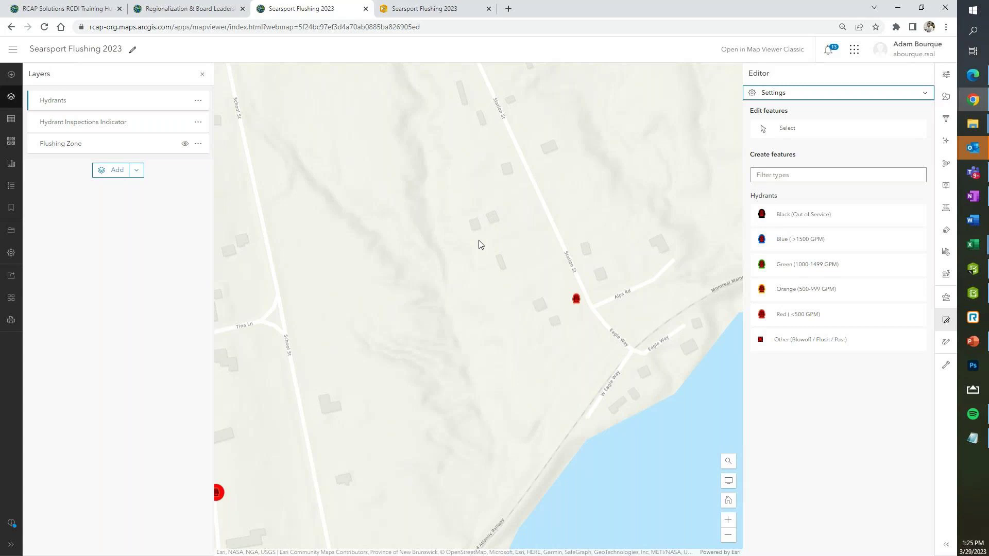
pyautogui.scroll(-3, 478, 240)
pyautogui.scroll(1, 448, 225)
pyautogui.moveTo(410, 235); pyautogui.dragTo(598, 325)
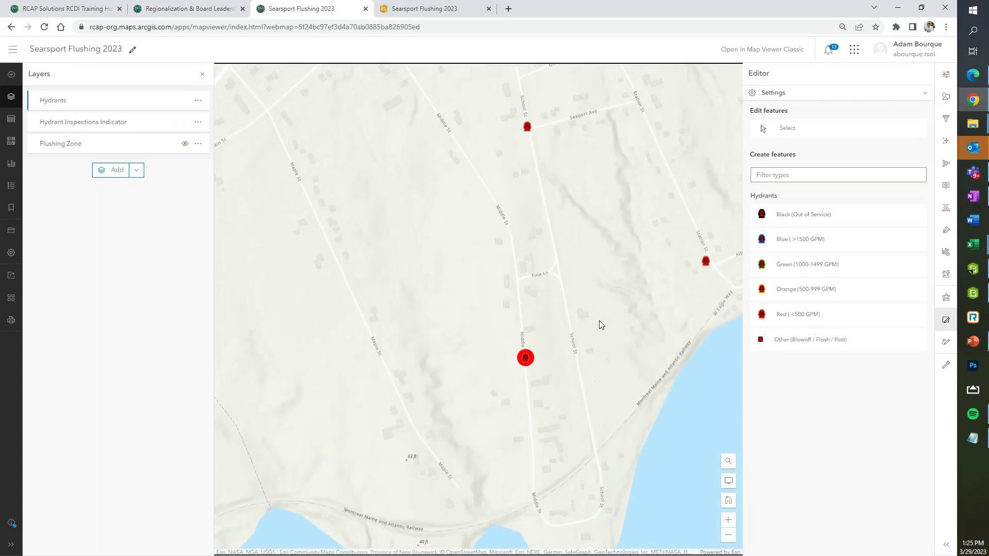
pyautogui.scroll(-1, 603, 296)
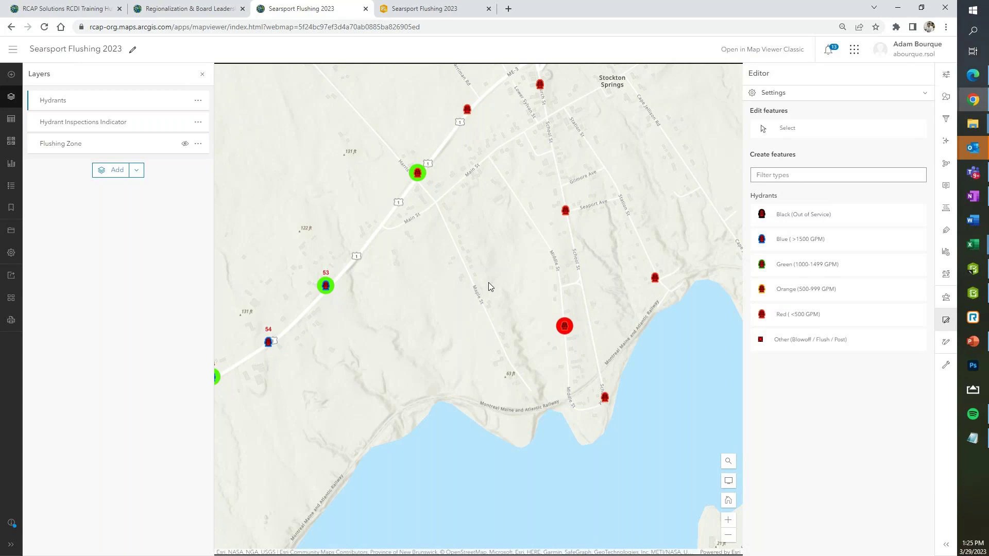
pyautogui.moveTo(506, 188); pyautogui.dragTo(519, 293)
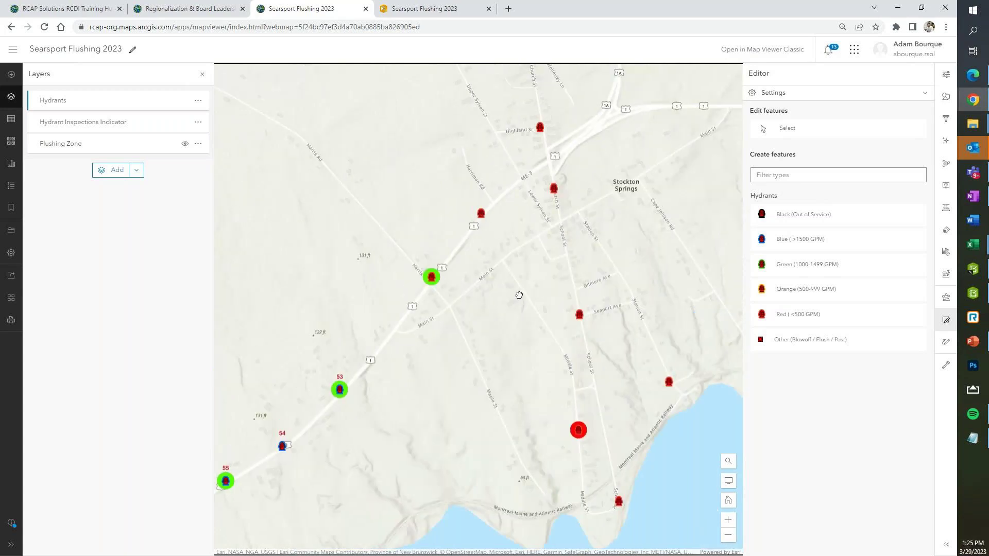
pyautogui.scroll(-2, 518, 292)
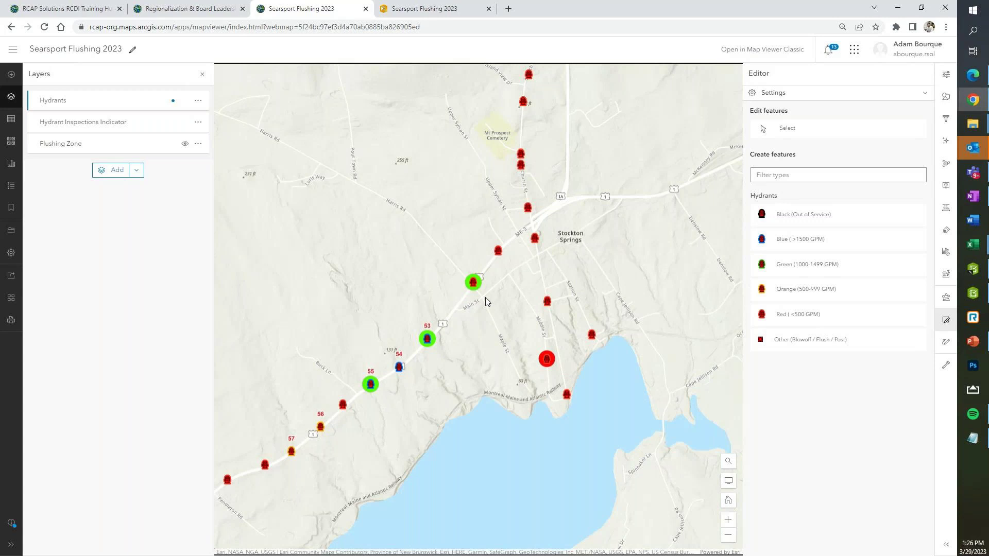
pyautogui.scroll(-2, 485, 298)
pyautogui.moveTo(480, 306); pyautogui.dragTo(504, 272)
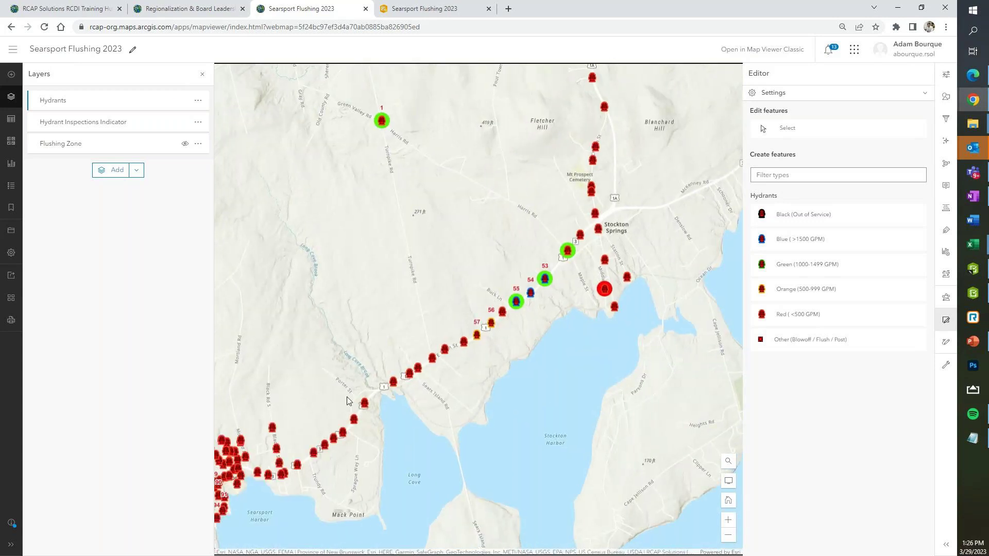
# Search My Content for "valves searsport" and add the Water Valves Searsport layer to the map
pyautogui.click(120, 173)
pyautogui.click(94, 119)
pyautogui.write('valves')
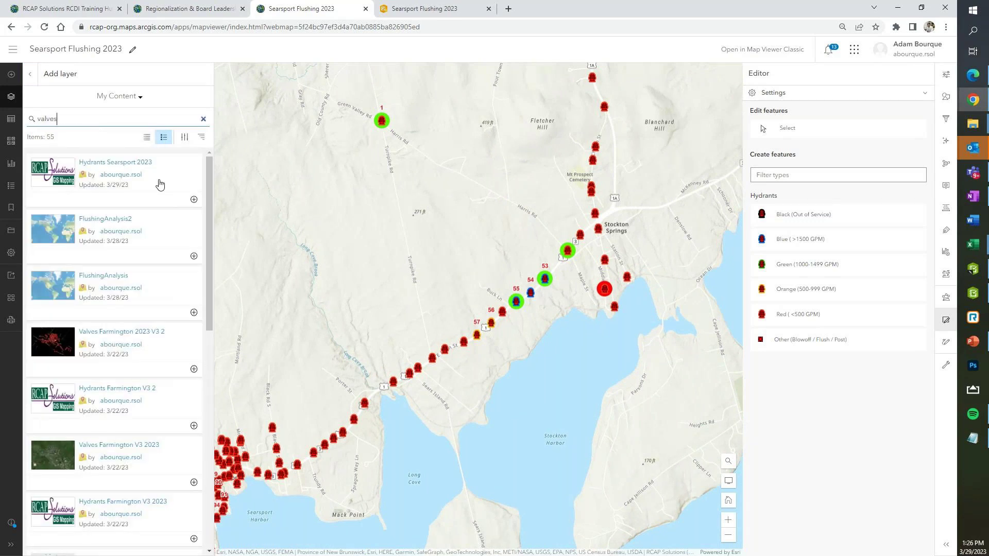
pyautogui.write(' searsport')
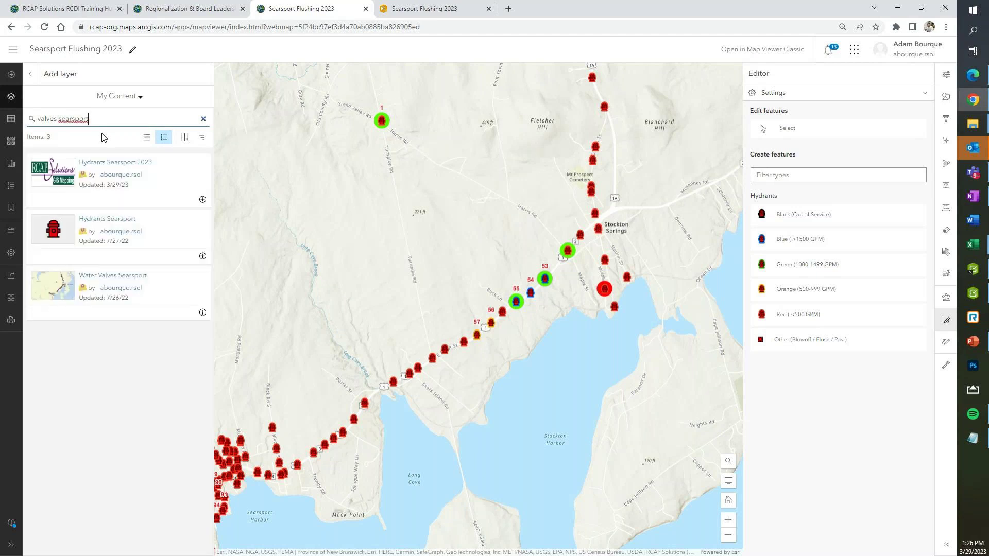
pyautogui.click(202, 314)
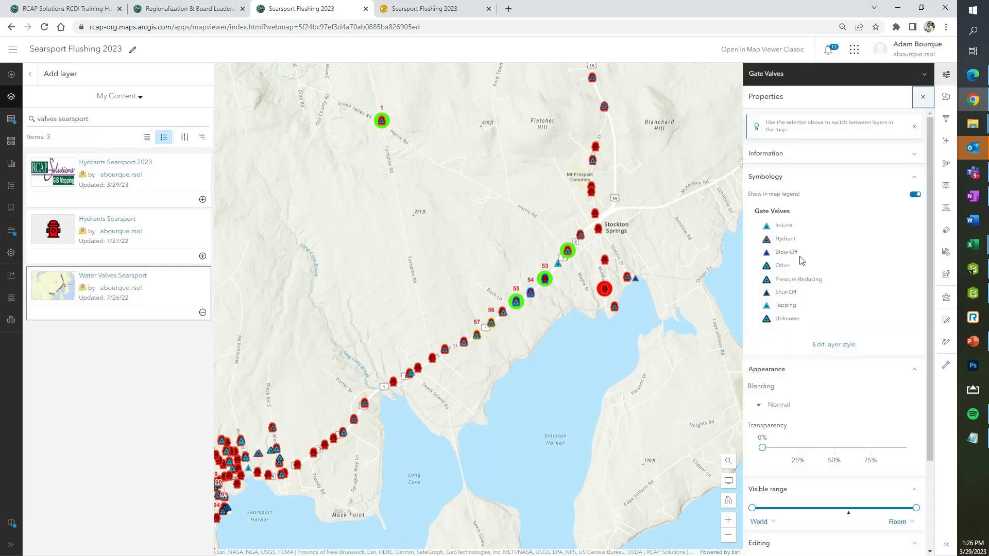
# Examine the gate valves beside the hydrants along School St and around Stockton Springs
pyautogui.scroll(2, 632, 278)
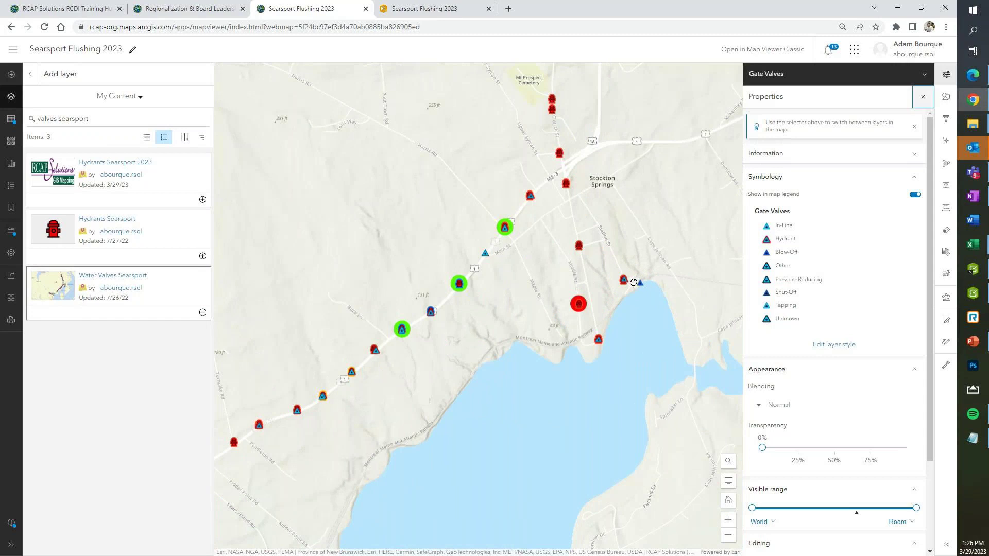
pyautogui.scroll(5, 567, 394)
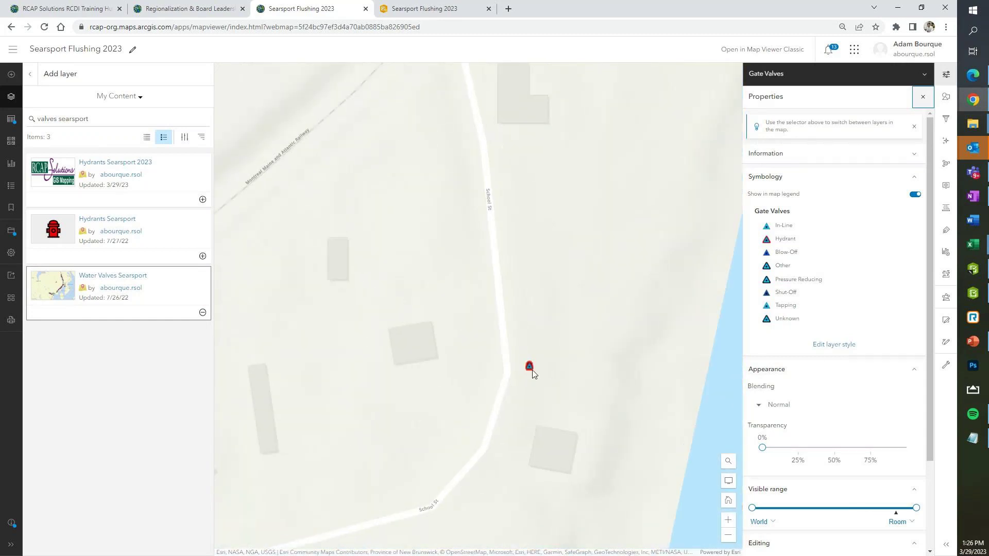
pyautogui.scroll(-3, 540, 375)
pyautogui.scroll(-3, 536, 371)
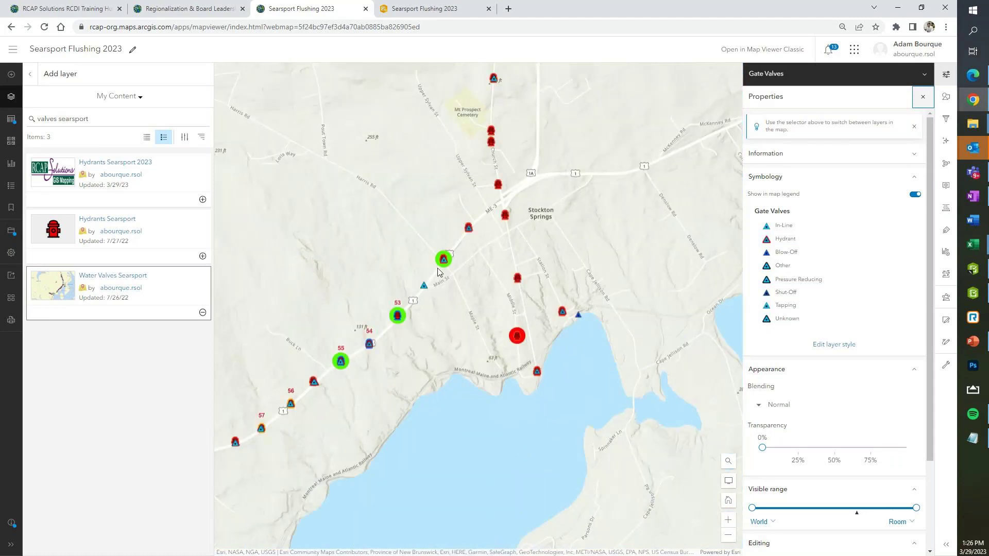
# View the full-size photo of the green-circled hydrant near Main St in Stockton Springs, and close the photo and the hydrant's pop-up
pyautogui.click(444, 259)
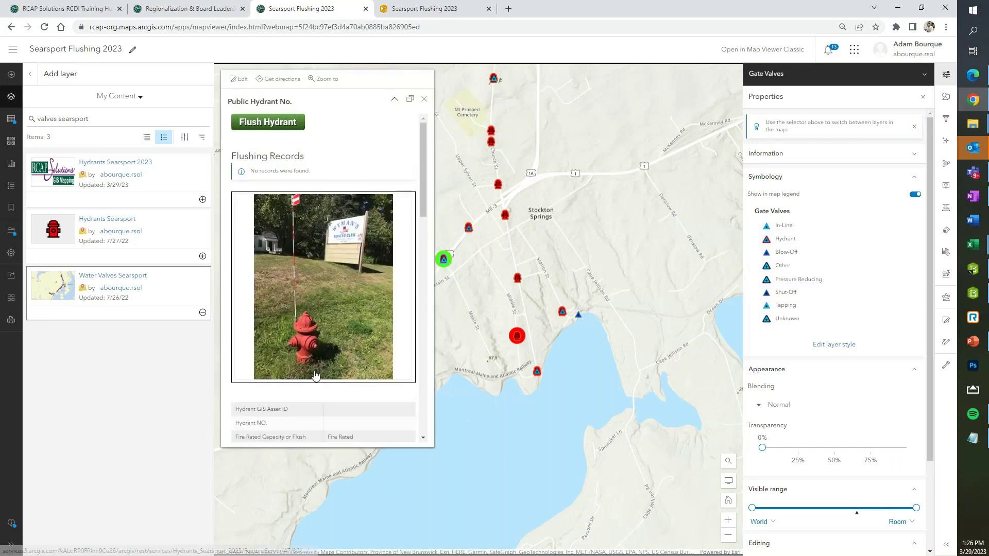
pyautogui.click(388, 356)
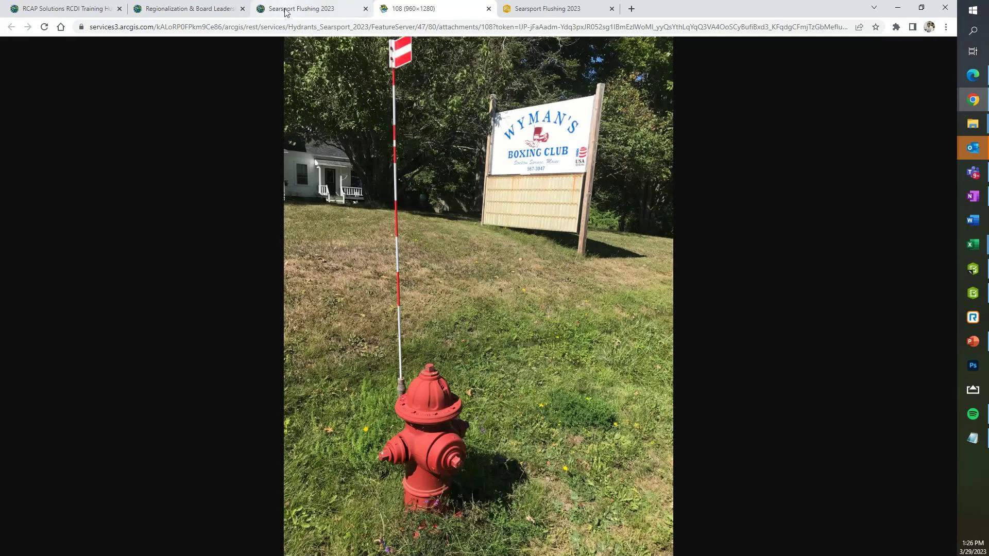
pyautogui.click(286, 11)
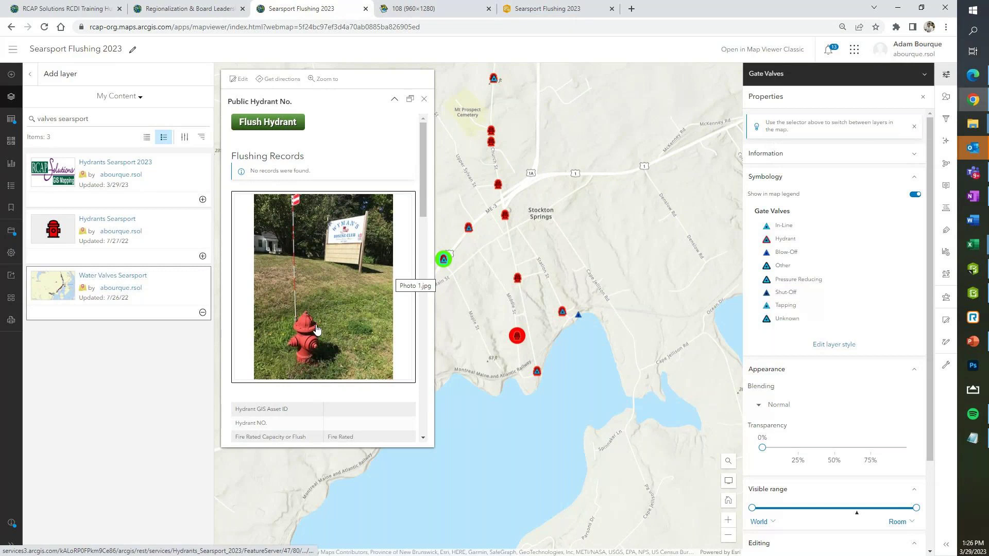
pyautogui.click(424, 99)
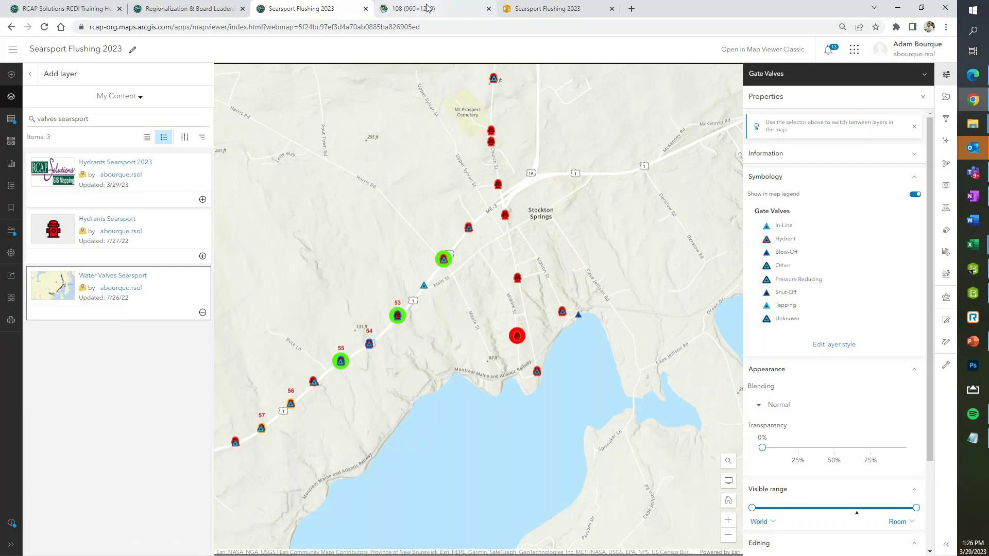
pyautogui.click(488, 8)
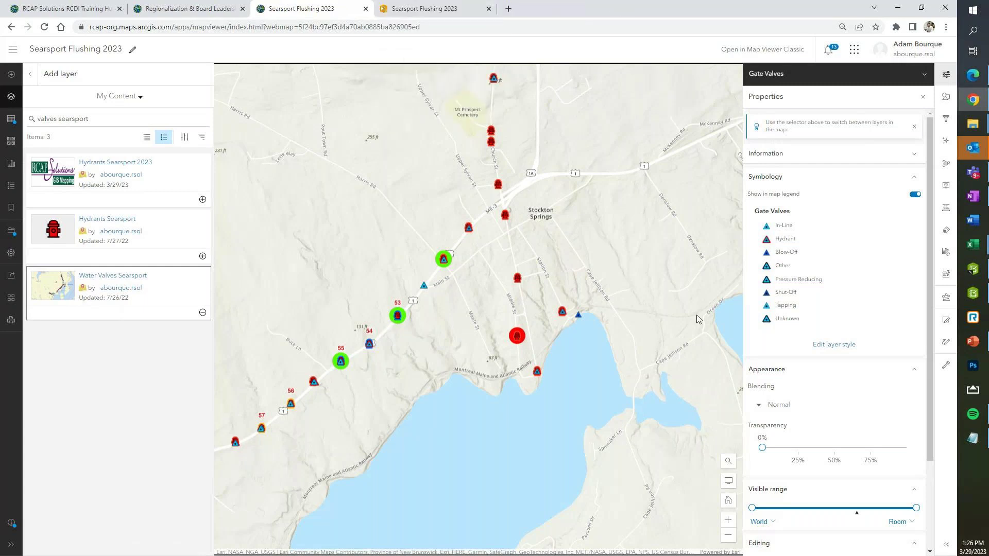
pyautogui.moveTo(457, 279); pyautogui.dragTo(585, 319)
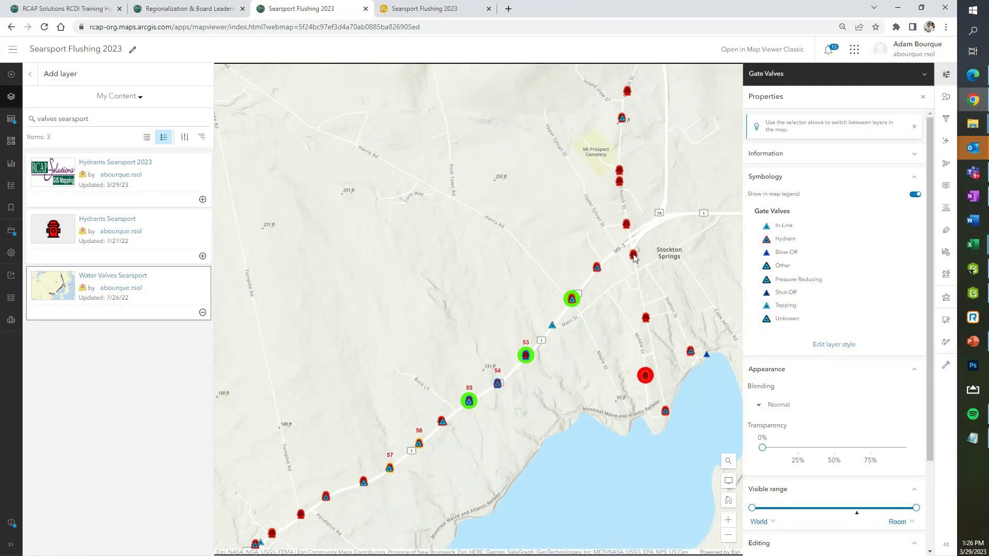
# Return to the layer list, open the Church St hydrant's pop-up in Stockton Springs, and review its flushing records, street name and location description
pyautogui.click(31, 72)
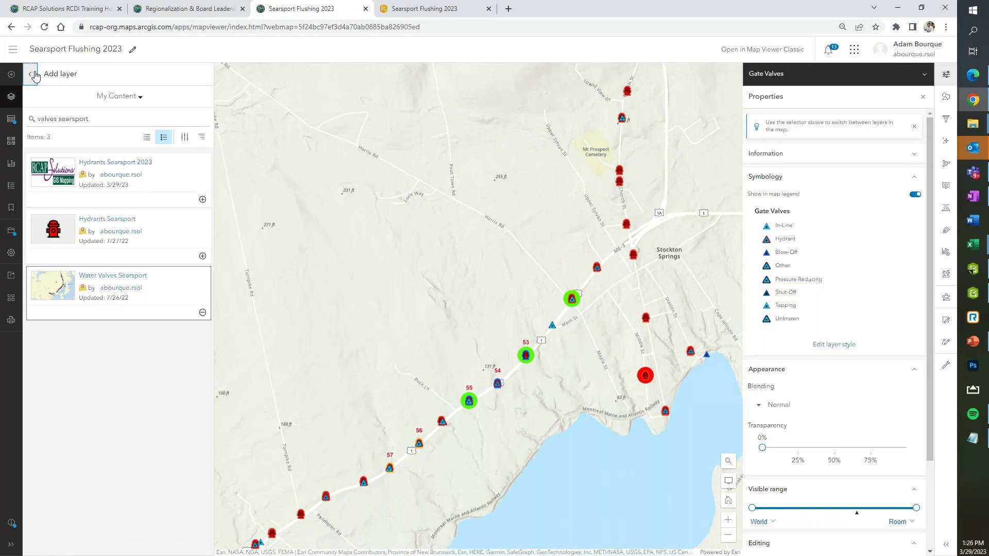
pyautogui.click(634, 256)
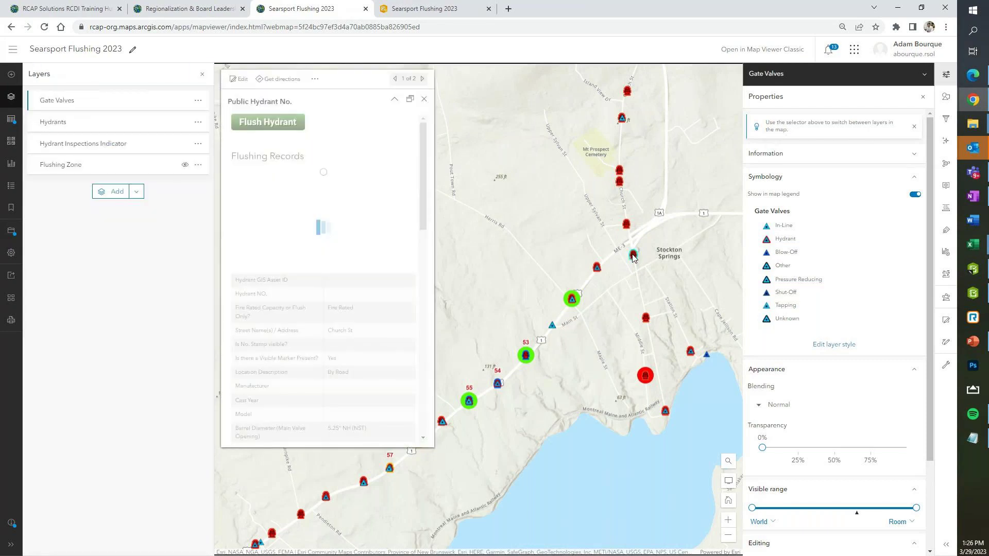
pyautogui.moveTo(424, 137)
pyautogui.mouseDown()
pyautogui.moveTo(421, 353)
pyautogui.moveTo(431, 139)
pyautogui.mouseUp()
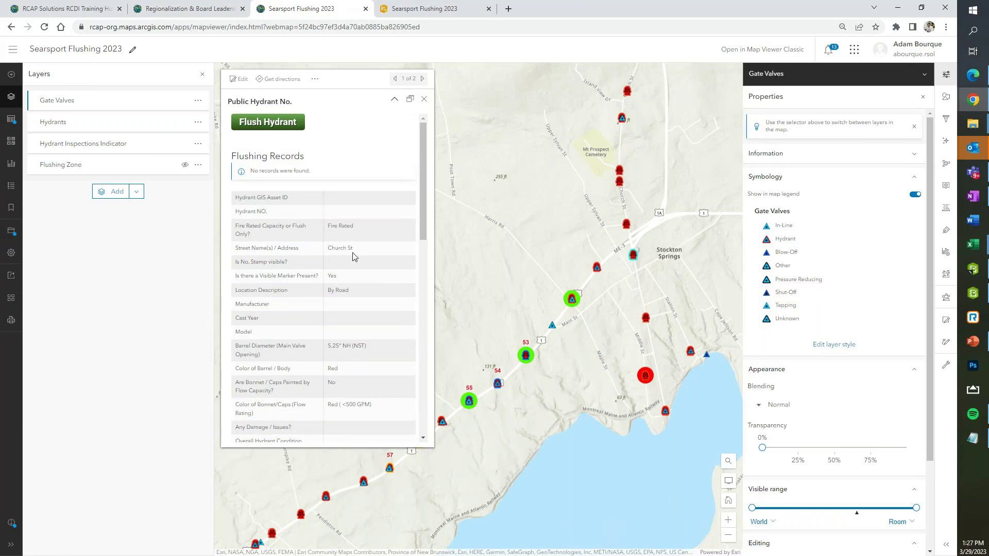
pyautogui.moveTo(359, 252); pyautogui.dragTo(329, 247)
pyautogui.scroll(-1, 340, 249)
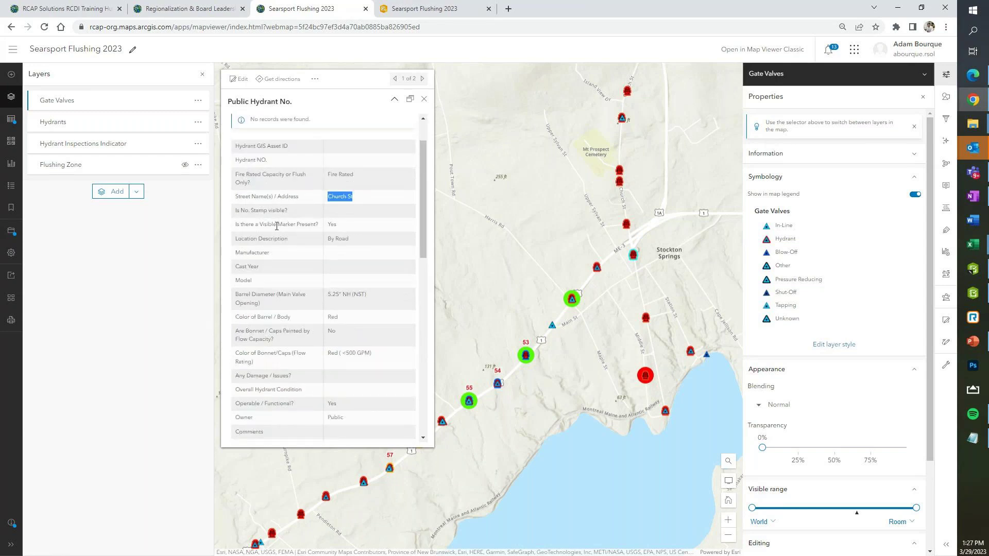
pyautogui.click(341, 238)
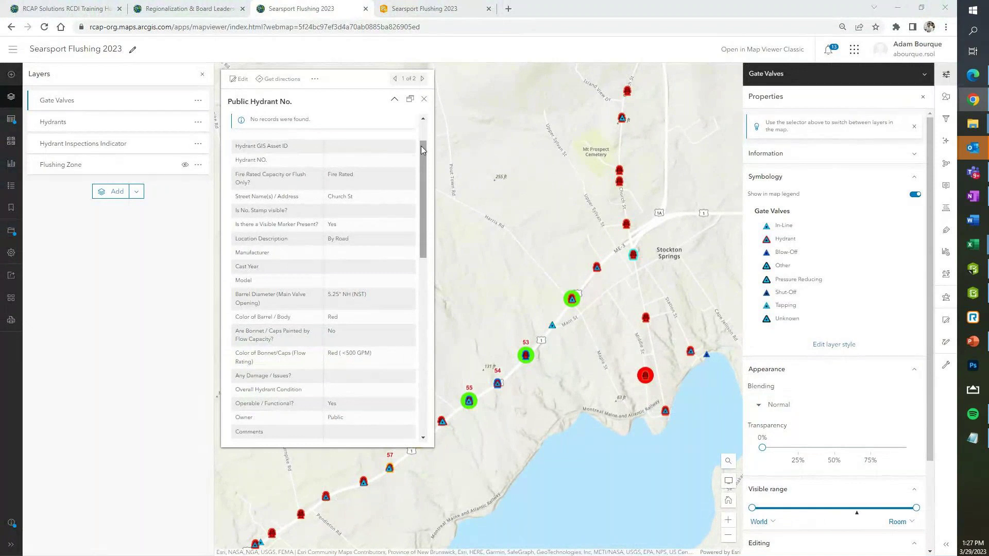
pyautogui.click(407, 160)
pyautogui.scroll(2, 407, 160)
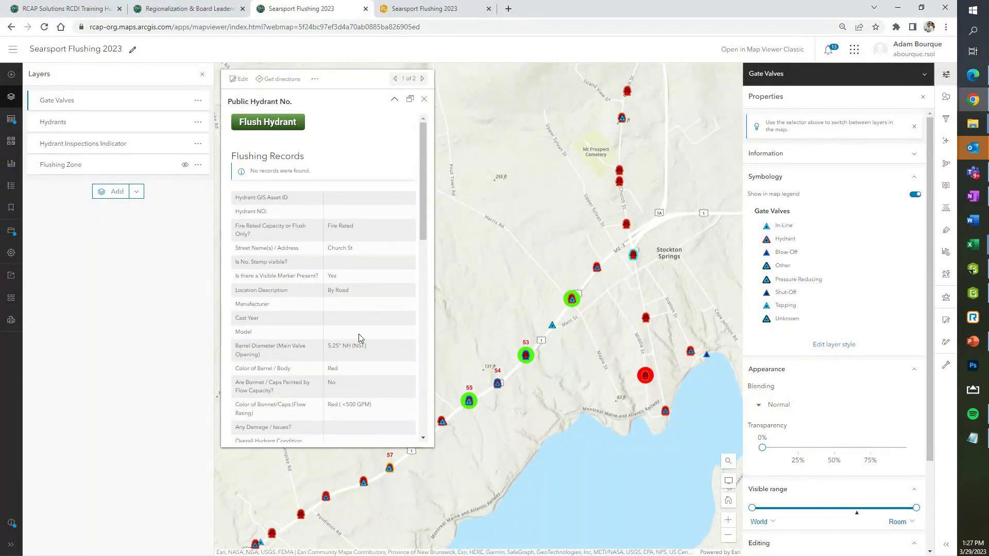
# Examine the Church St hydrant's remaining attributes, from condition, valve and pressure fields to the latest flushing, creation and GPS details
pyautogui.scroll(-10, 368, 386)
pyautogui.scroll(5, 392, 335)
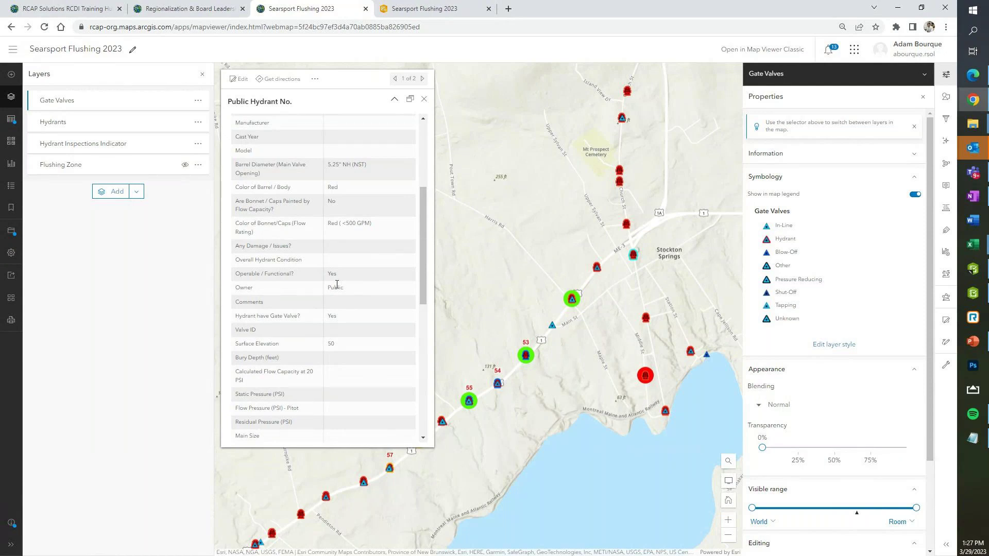
pyautogui.scroll(-2, 337, 284)
pyautogui.scroll(-2, 345, 372)
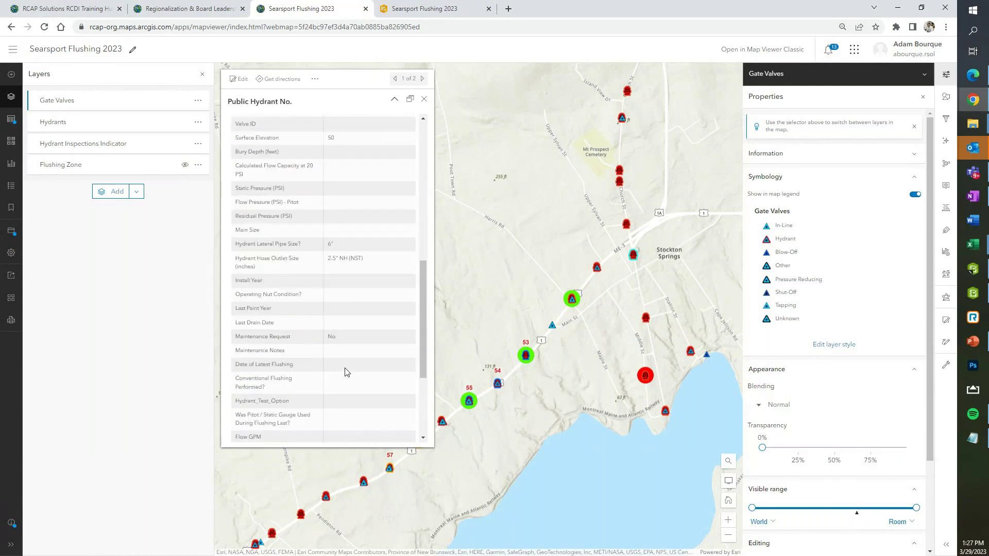
pyautogui.scroll(-3, 350, 382)
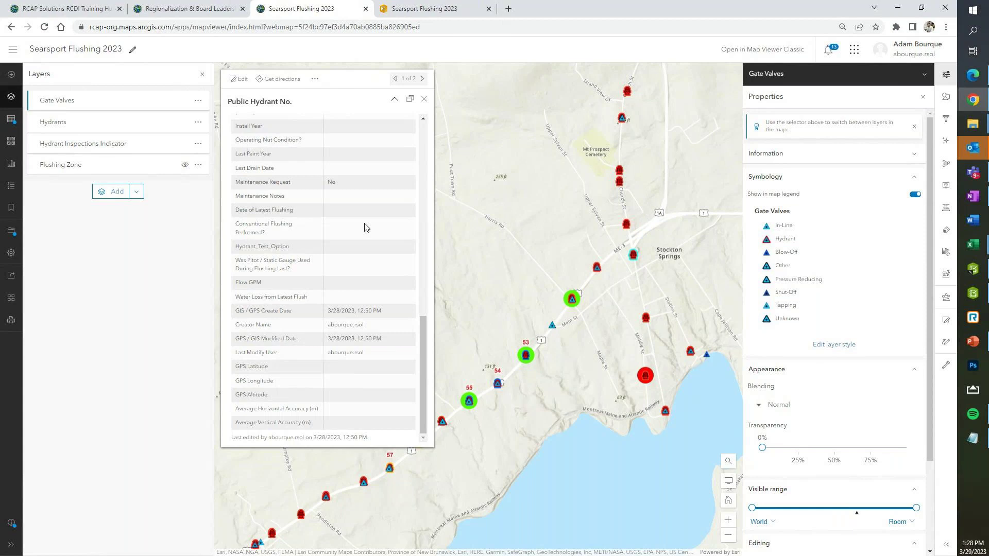
pyautogui.scroll(2, 392, 250)
pyautogui.scroll(10, 392, 250)
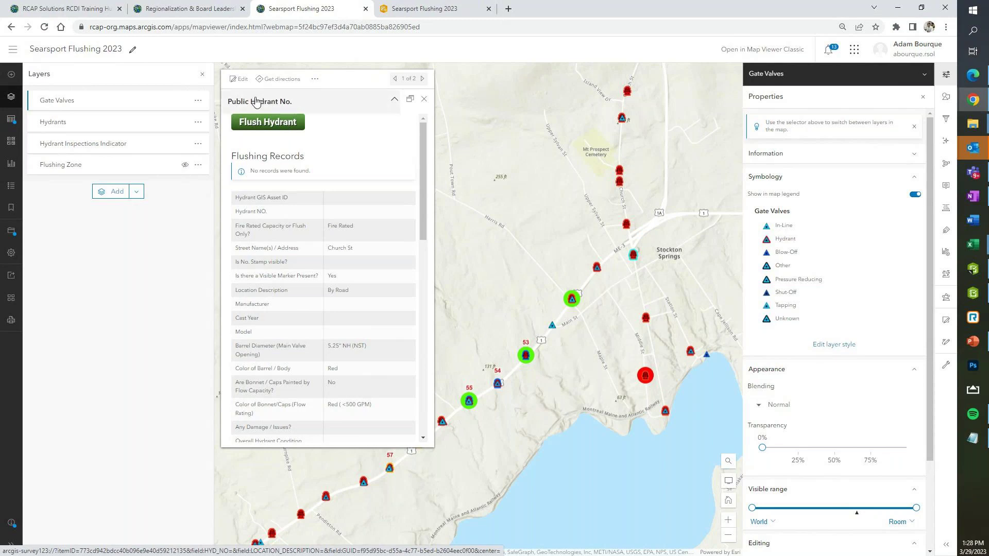
# Open the Church St hydrant's attributes for editing and look through the Manufacturer choices and the fields that follow, without changing any value
pyautogui.click(240, 81)
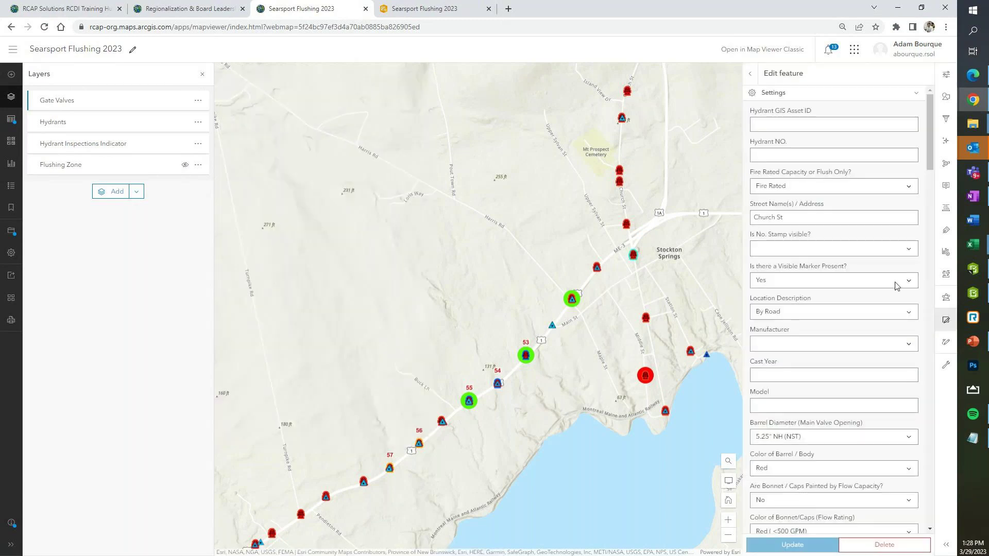
pyautogui.click(907, 347)
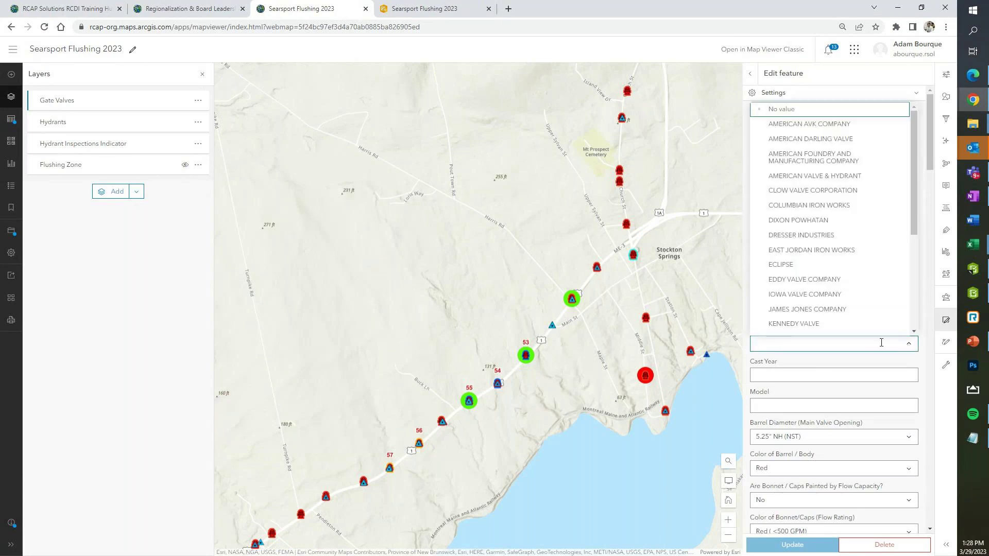
pyautogui.scroll(-3, 835, 282)
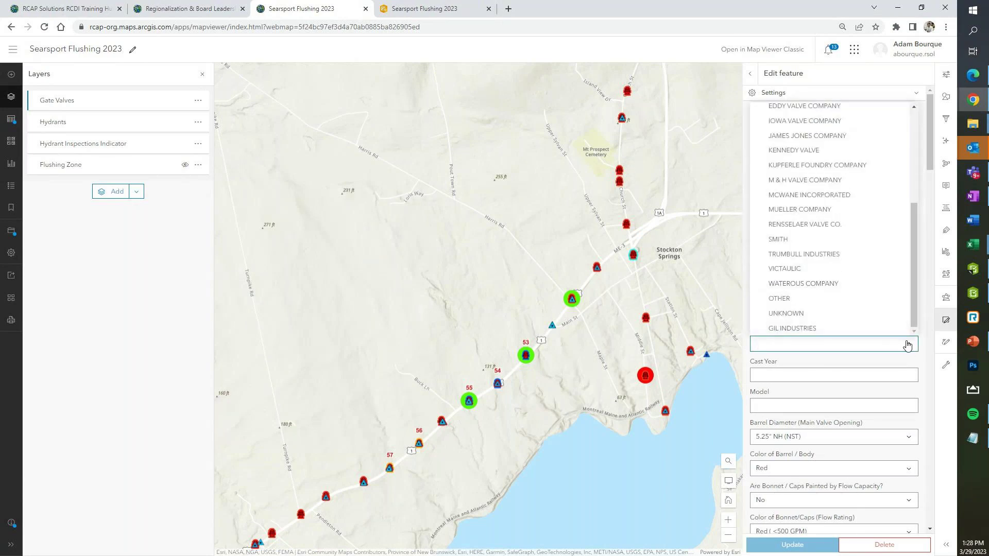
pyautogui.scroll(4, 812, 234)
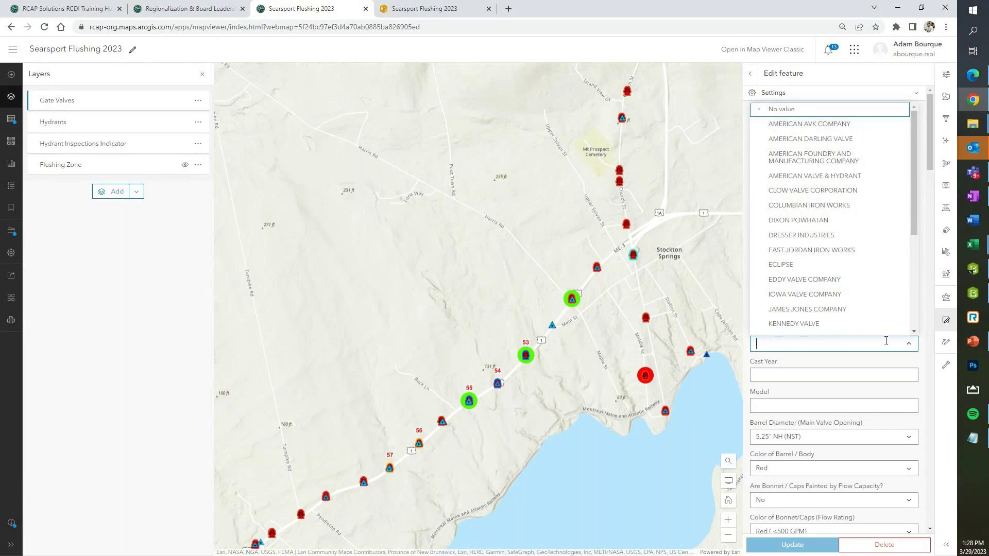
pyautogui.click(907, 346)
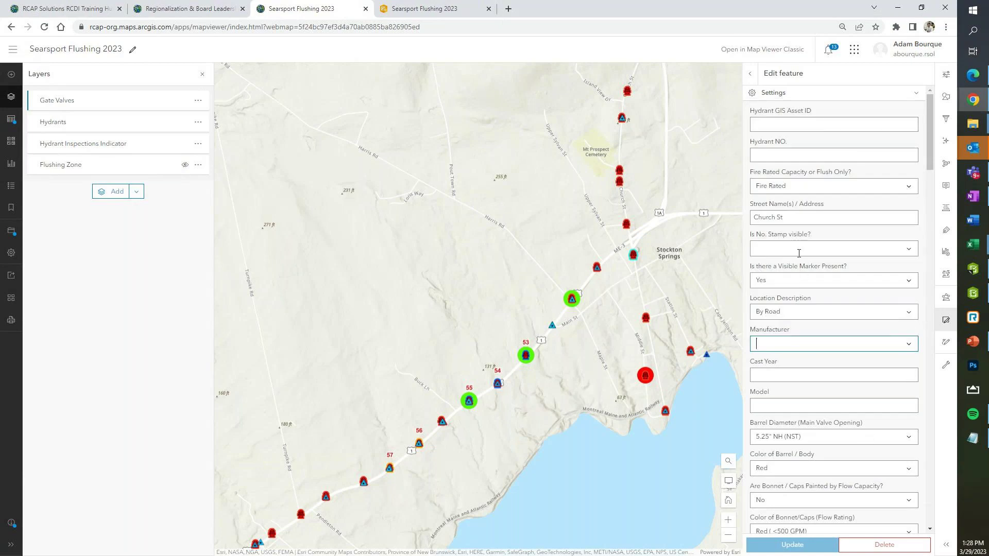
pyautogui.scroll(-3, 799, 253)
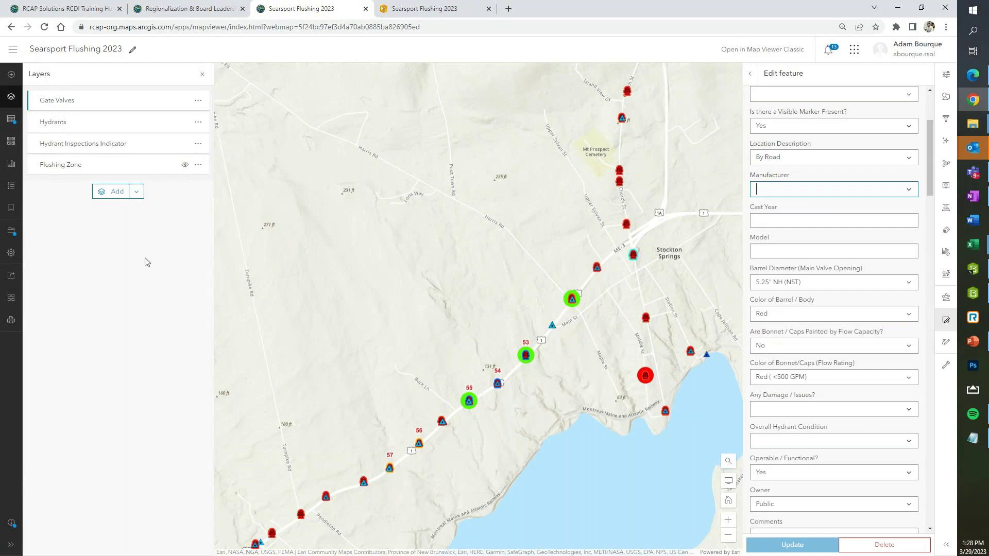
# Look at the hydrant details on the Hydrant Flushing Dashboard, return to the web map, and close the hydrant's edit form
pyautogui.click(407, 10)
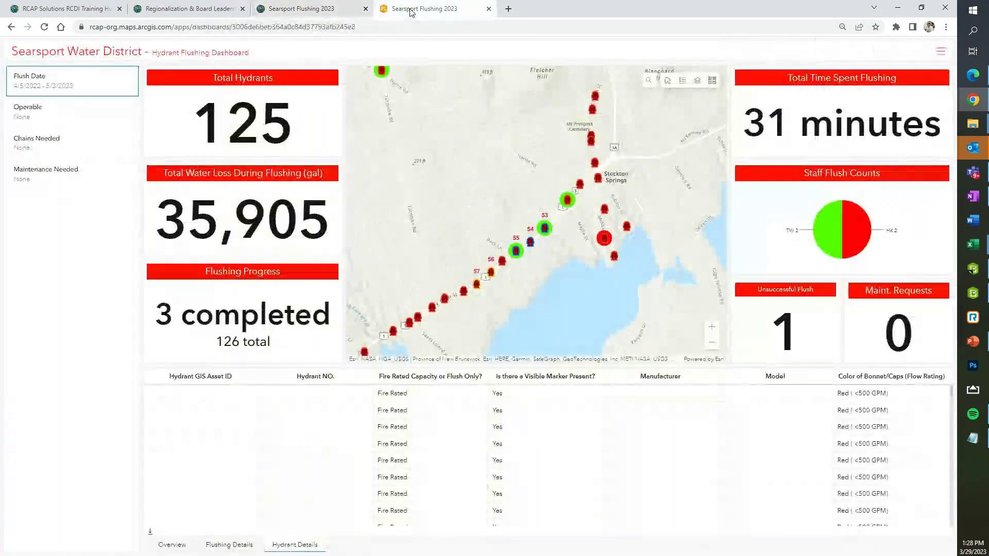
pyautogui.click(317, 12)
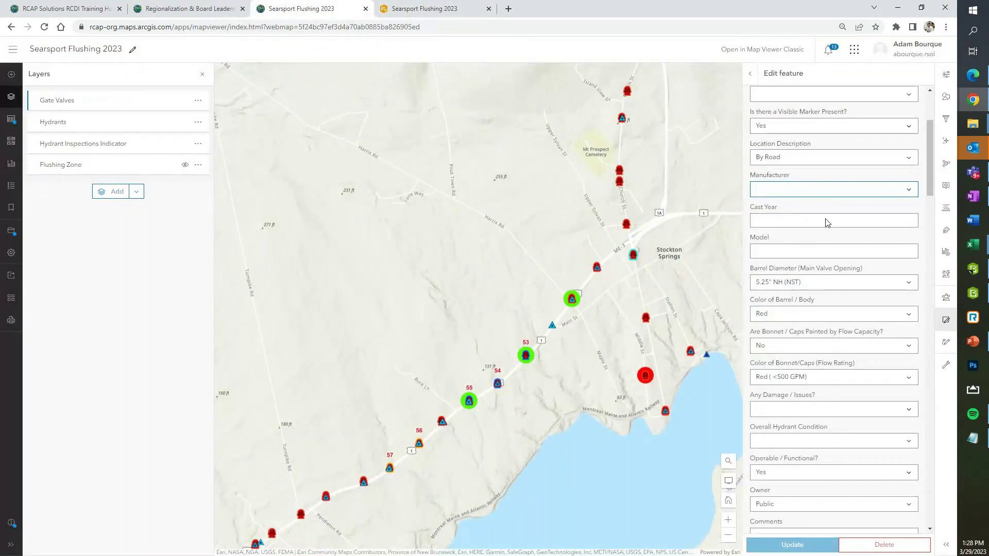
pyautogui.click(752, 76)
pyautogui.click(944, 323)
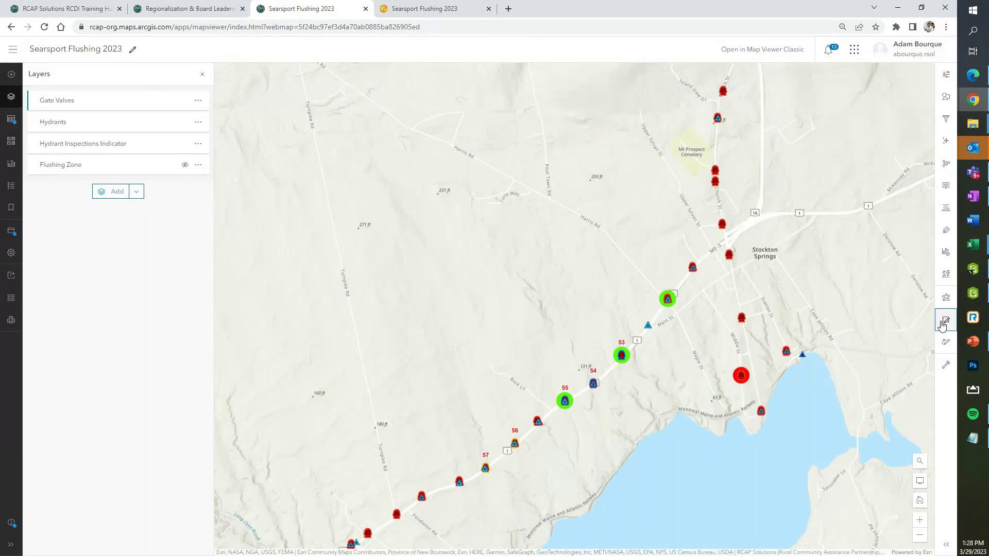
# Examine the hydrants and gate valves across the whole Searsport and Stockton Springs system, and view the Hydrants layer's properties
pyautogui.scroll(-2, 647, 363)
pyautogui.moveTo(651, 384); pyautogui.dragTo(622, 370)
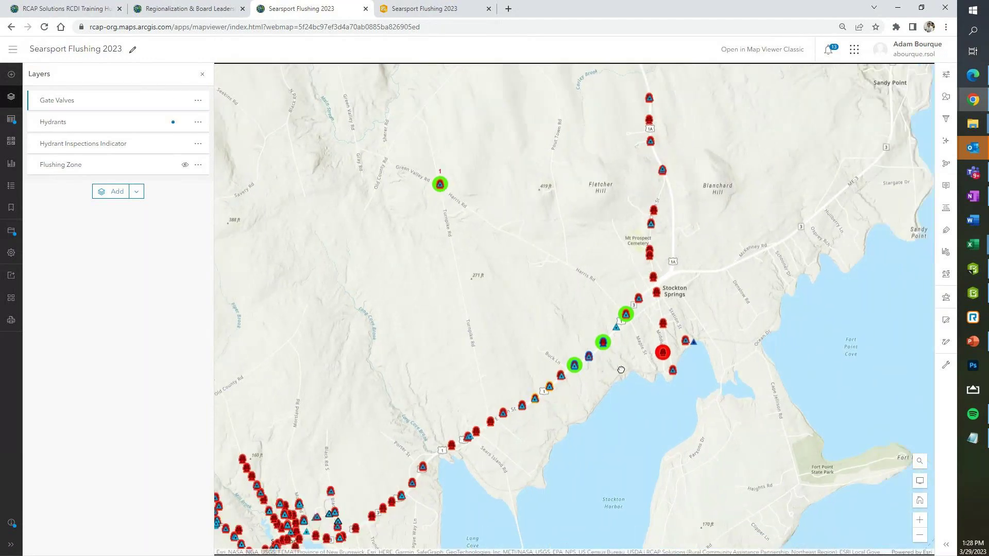
pyautogui.scroll(-2, 618, 366)
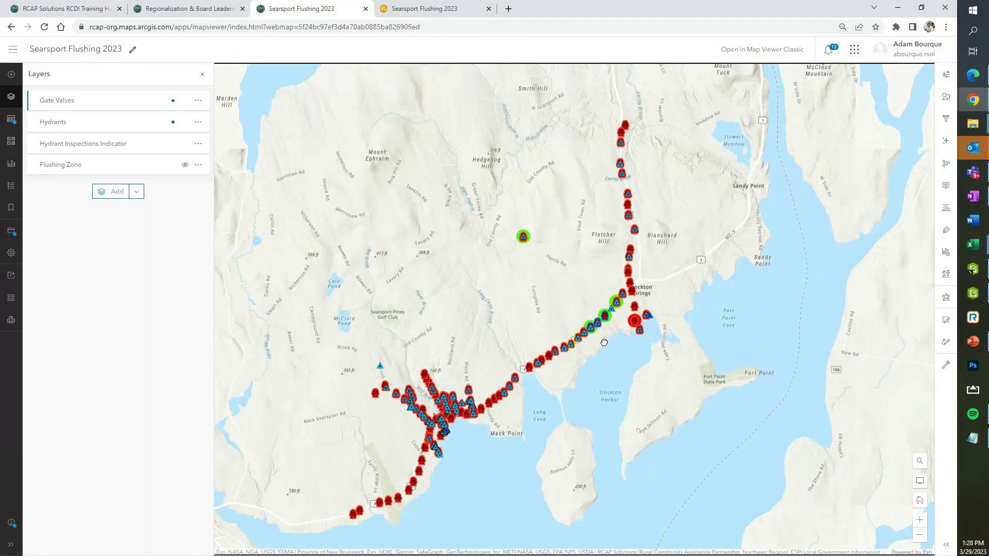
pyautogui.moveTo(604, 342); pyautogui.dragTo(610, 324)
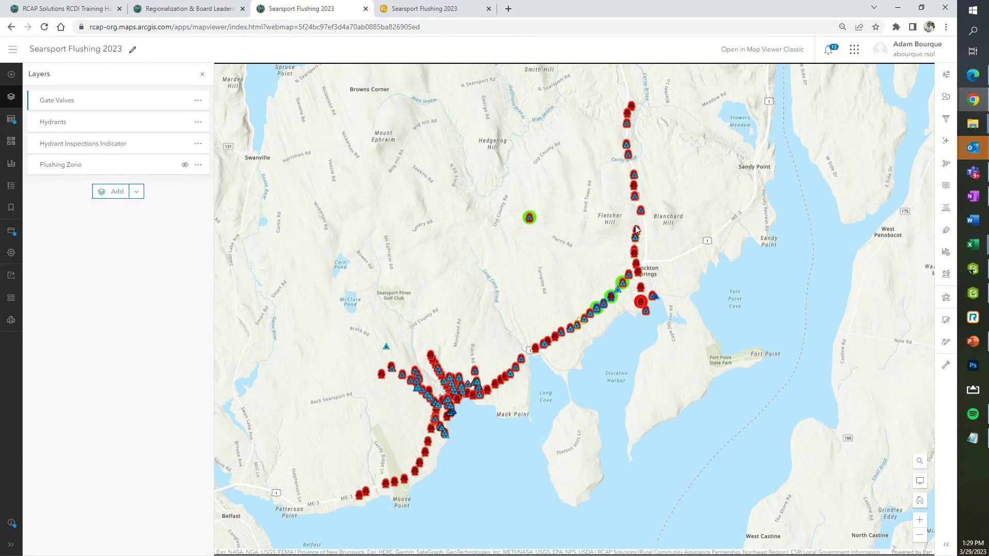
pyautogui.scroll(2, 637, 232)
pyautogui.click(76, 125)
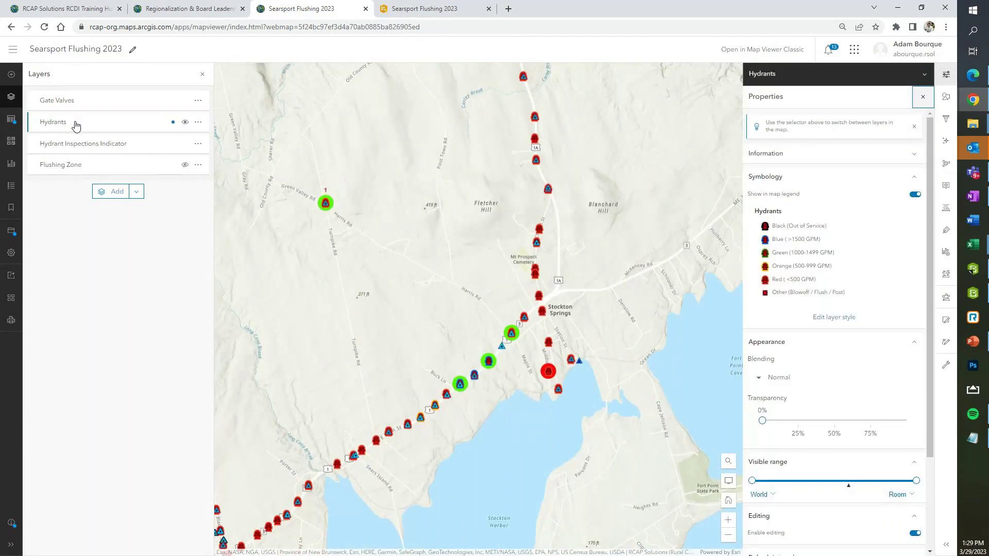
pyautogui.click(76, 125)
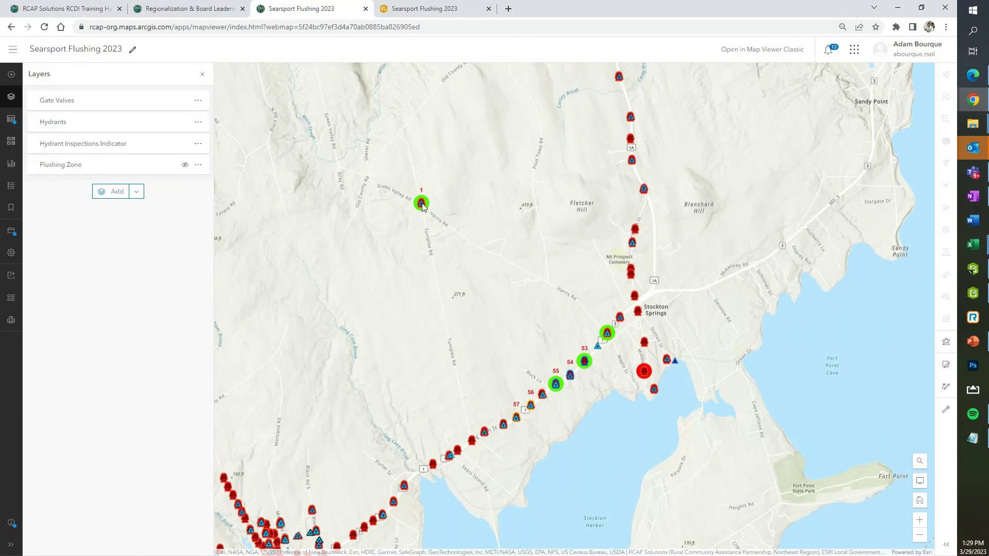
# Launch the Survey123 flushing survey for the hydrant just south of Mt Prospect Cemetery, maximize it, and review the flushing and fire flow questions
pyautogui.click(632, 277)
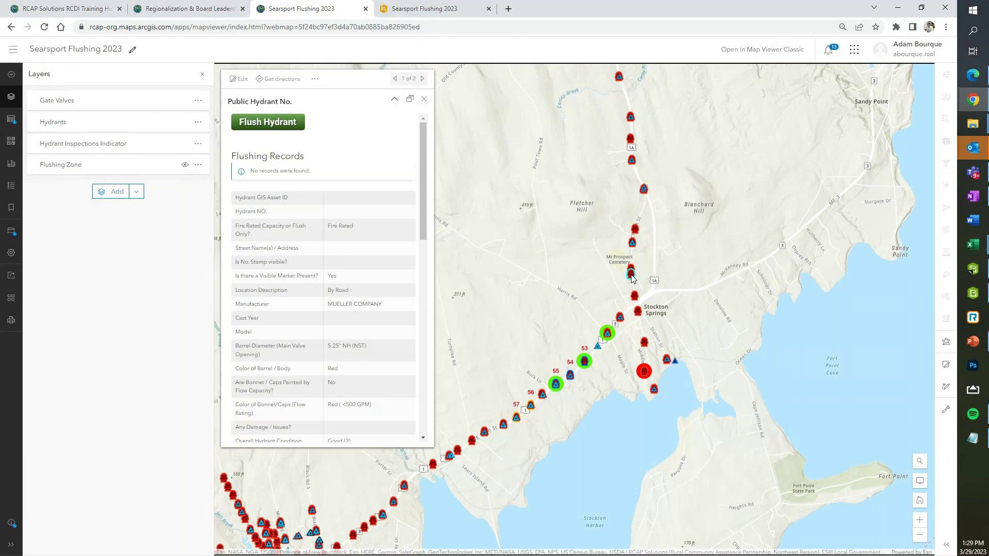
pyautogui.click(278, 125)
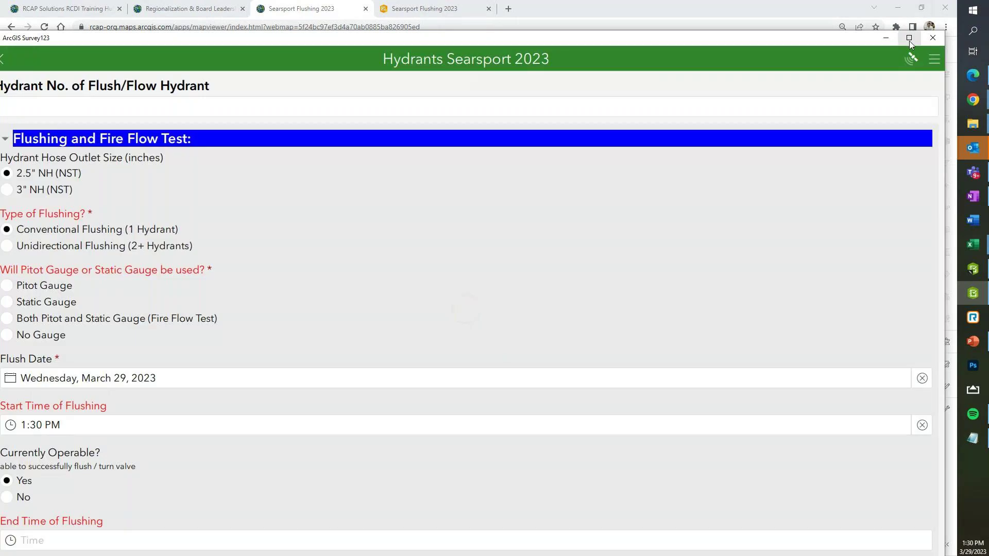
pyautogui.click(909, 38)
pyautogui.scroll(-4, 466, 389)
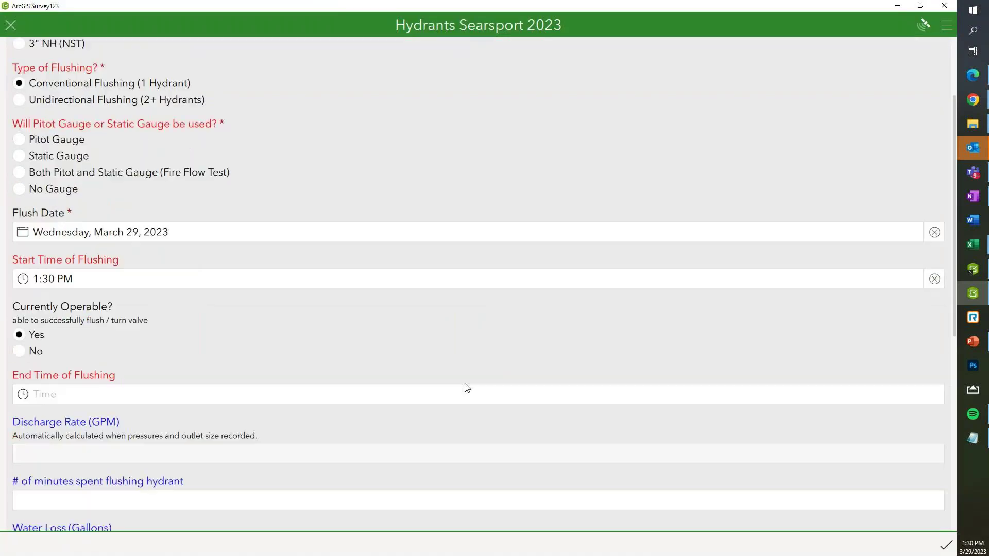
pyautogui.scroll(-6, 135, 262)
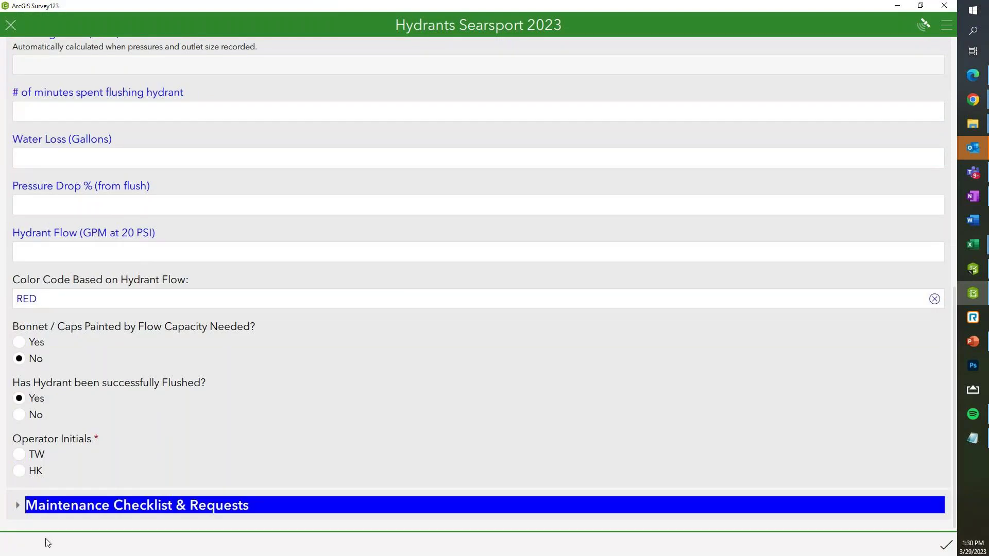
# Expand the Maintenance Checklist & Requests section and review its questions on marker, bonnet stamp, lubrication, chains, repairs and maintenance requests
pyautogui.click(83, 505)
pyautogui.scroll(-8, 136, 456)
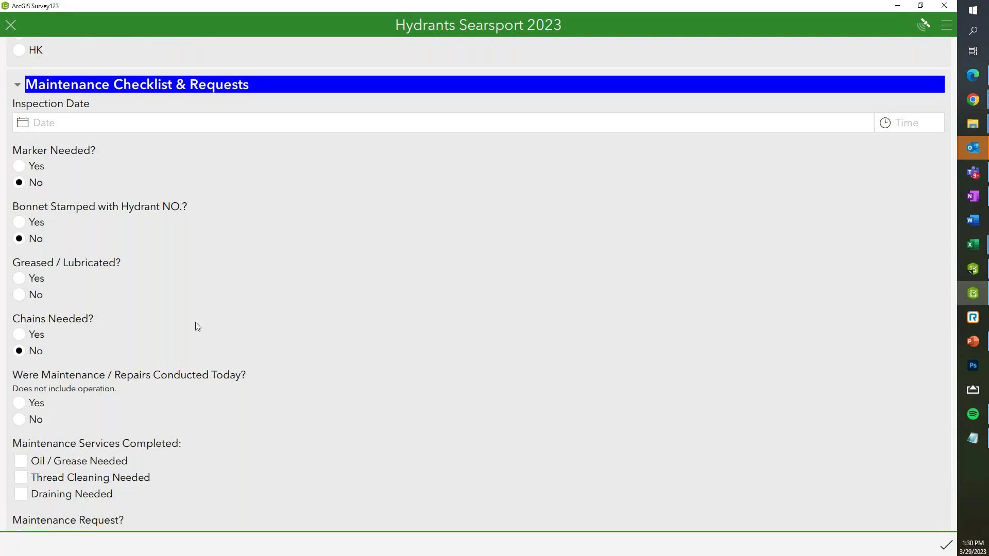
pyautogui.scroll(-1, 197, 335)
pyautogui.scroll(-1, 196, 325)
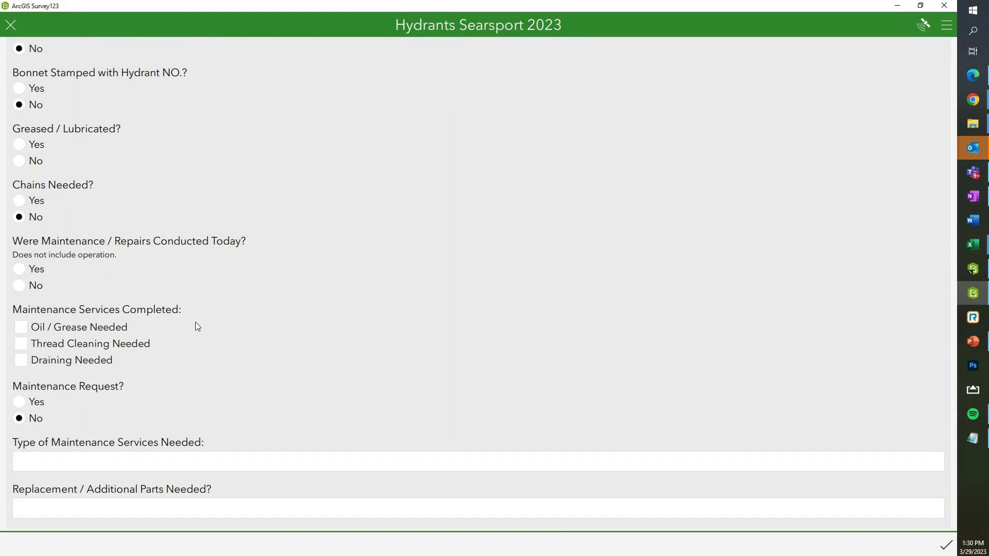
pyautogui.scroll(-1, 196, 325)
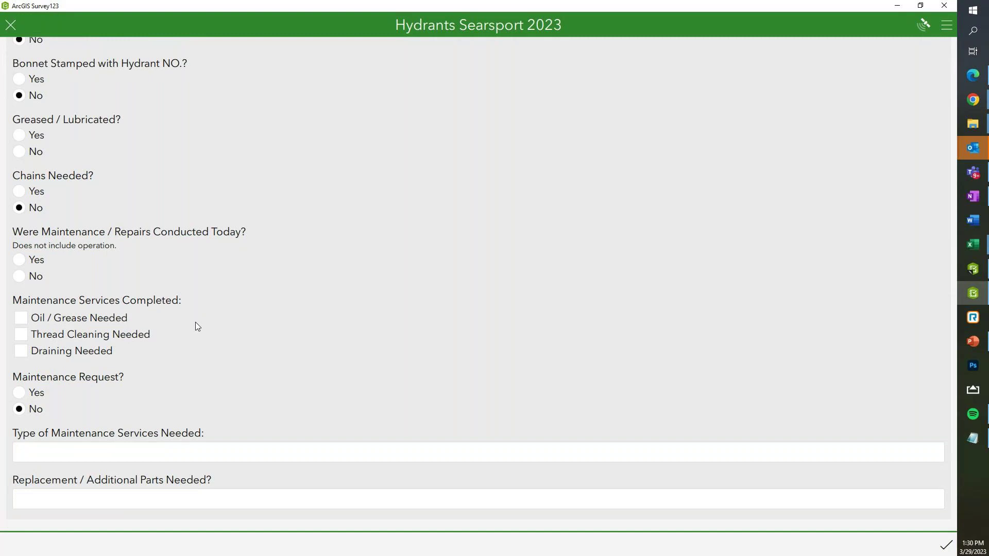
pyautogui.scroll(3, 197, 327)
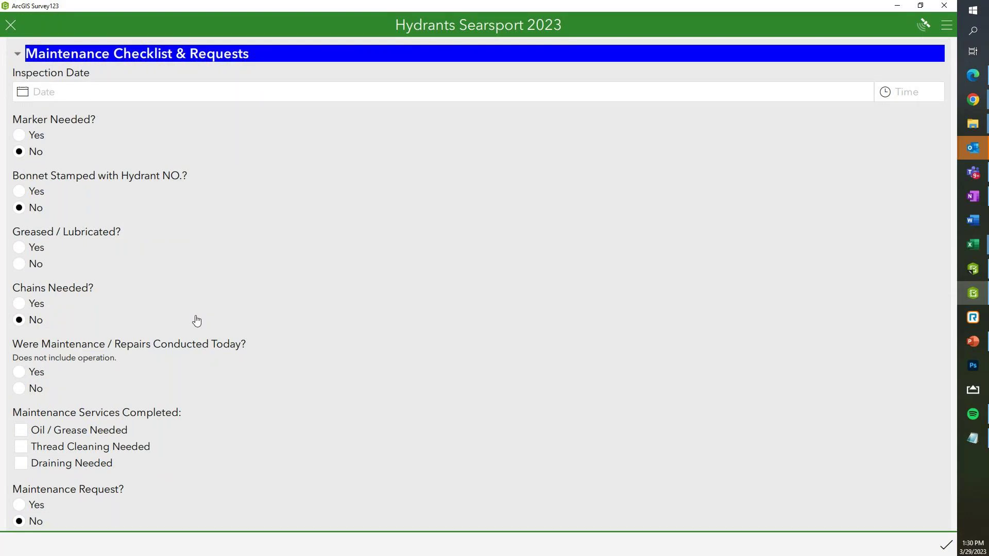
pyautogui.scroll(2, 196, 321)
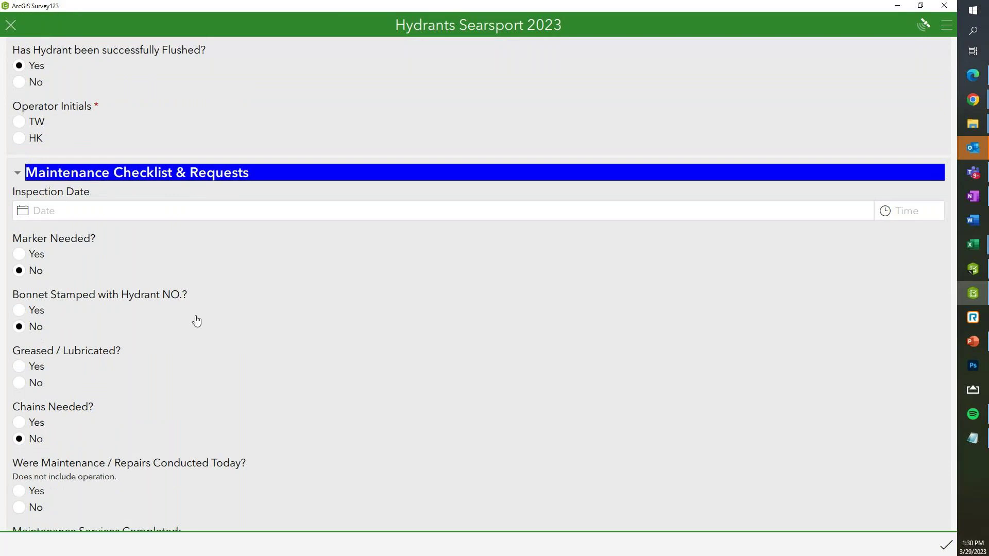
pyautogui.scroll(2, 197, 321)
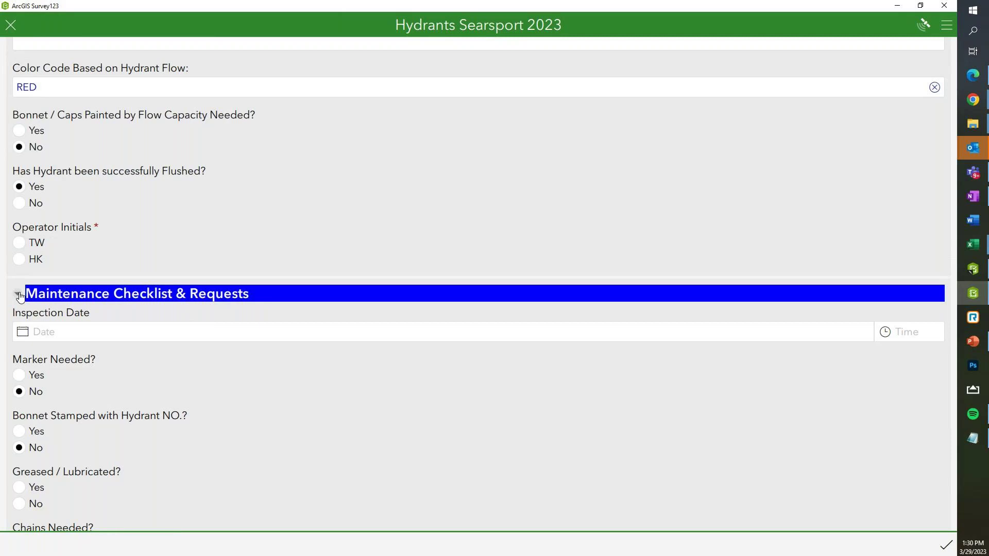
pyautogui.scroll(-3, 32, 305)
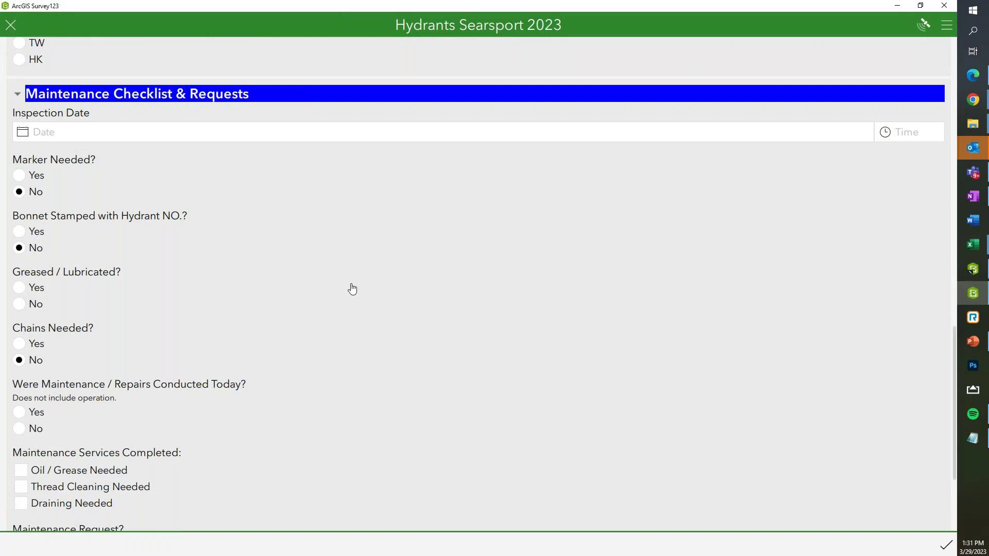
# Review the flushing and fire flow questions back up to the survey's hydrant number field, and minimize the survey window
pyautogui.scroll(3, 351, 287)
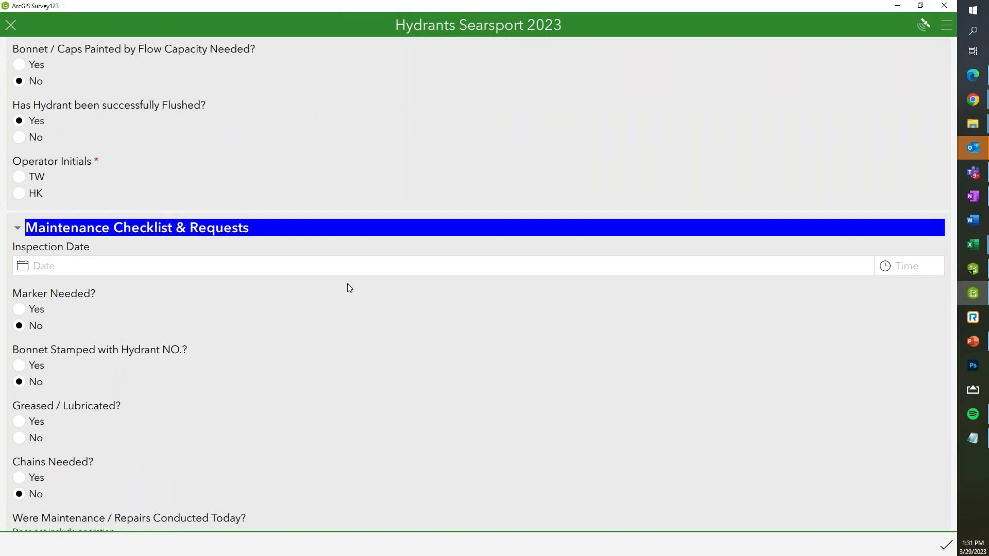
pyautogui.scroll(2, 347, 285)
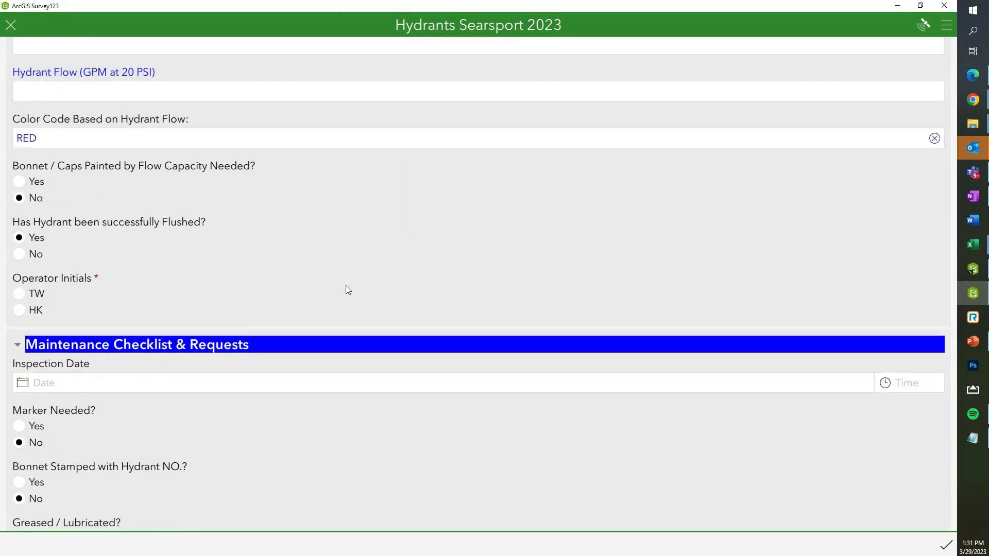
pyautogui.scroll(4, 346, 287)
pyautogui.scroll(7, 347, 289)
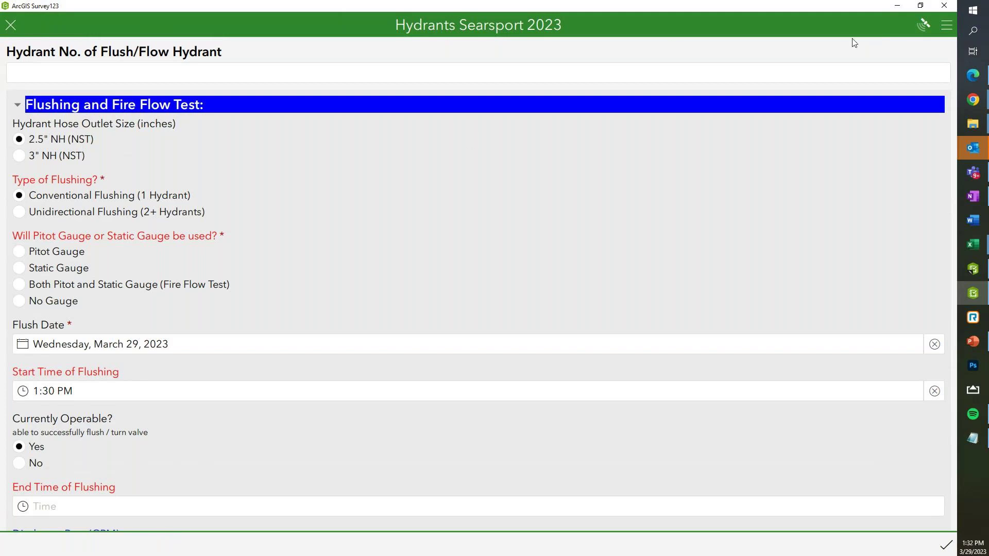
pyautogui.click(896, 6)
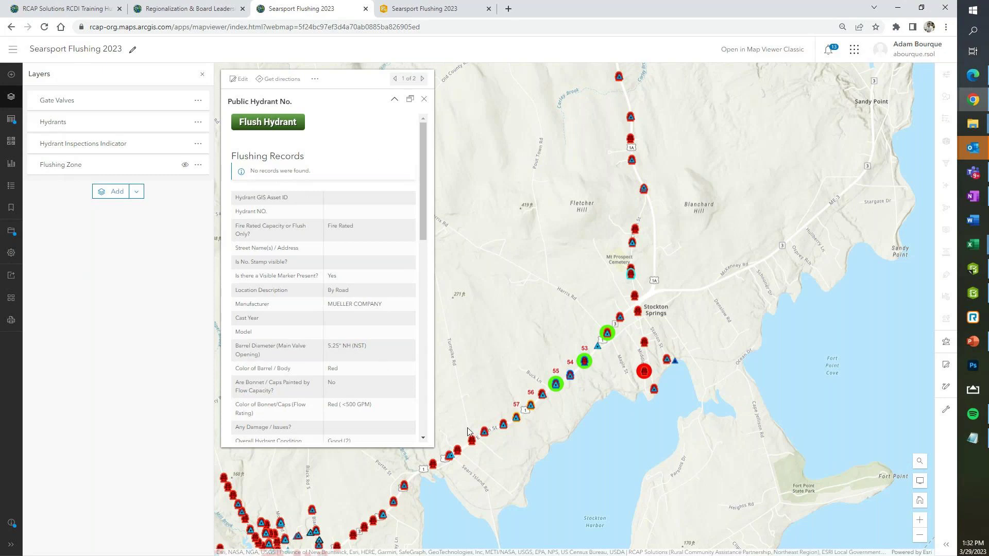
# Review the selected hydrant's full attribute list in its pop-up on the web map, and close the pop-up
pyautogui.scroll(-3, 326, 337)
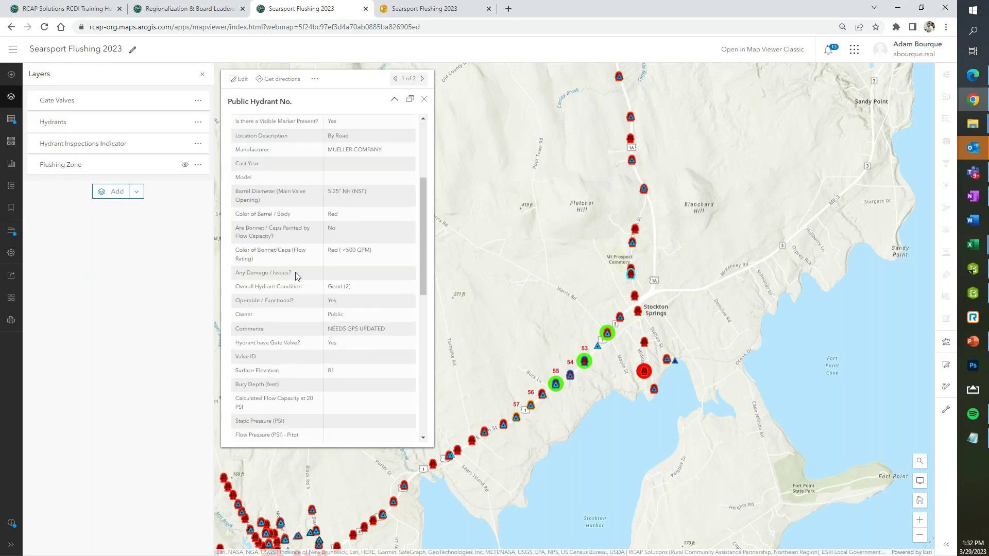
pyautogui.scroll(-4, 279, 301)
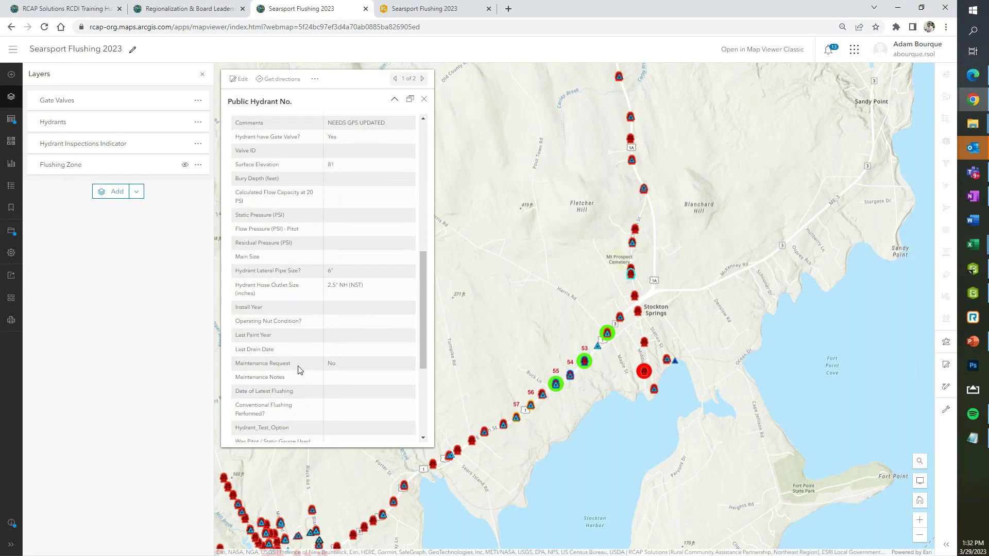
pyautogui.scroll(7, 311, 393)
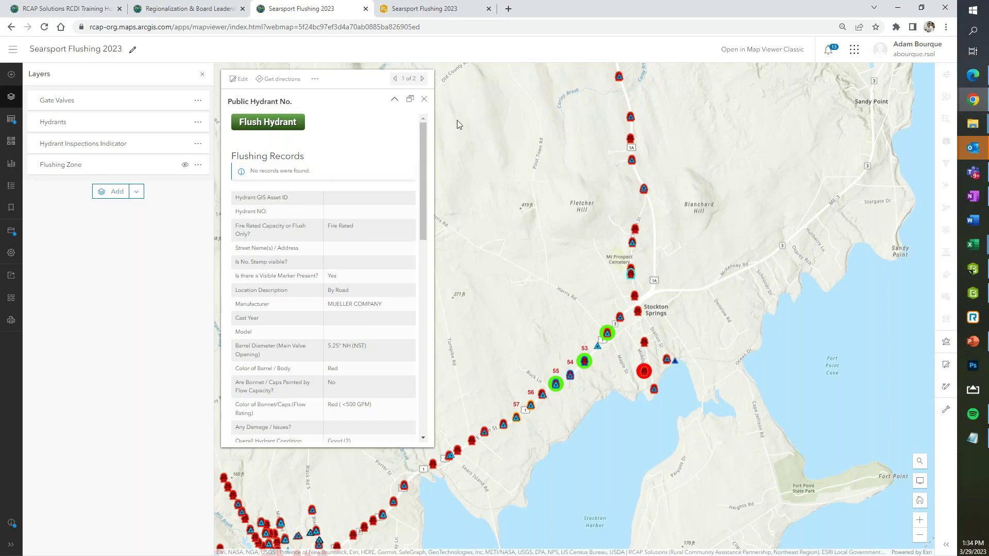
pyautogui.click(423, 99)
# Examine the hydrants along Route 1 from Searsport to Stockton Springs, focusing on the highlighted ones around hydrants 53 to 55
pyautogui.moveTo(480, 376); pyautogui.dragTo(535, 261)
pyautogui.moveTo(377, 430); pyautogui.dragTo(326, 481)
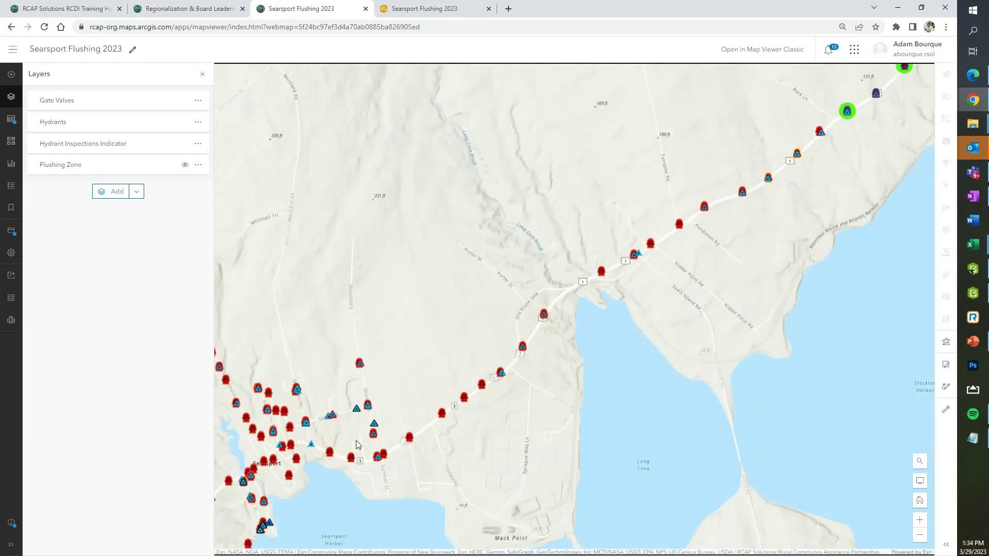
pyautogui.scroll(2, 516, 372)
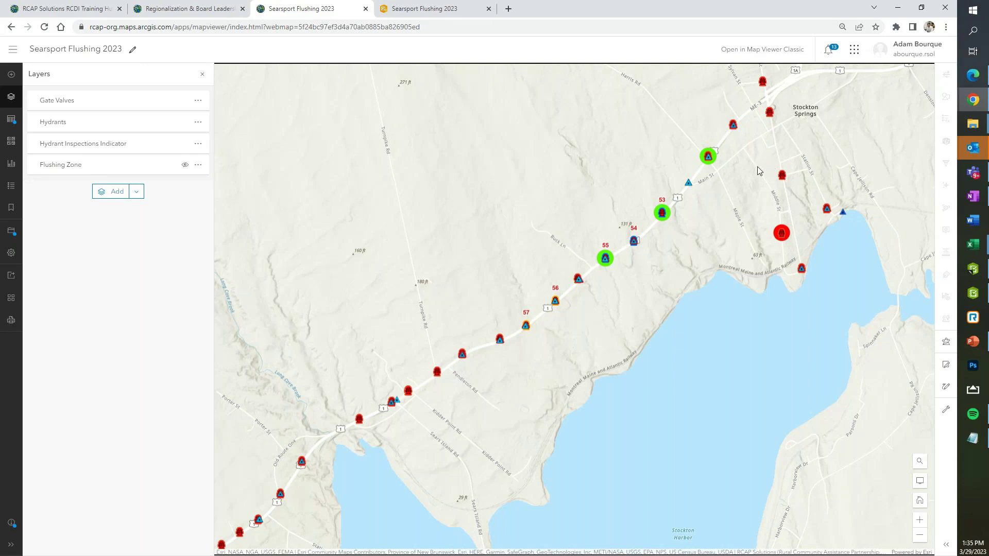
pyautogui.moveTo(755, 170); pyautogui.dragTo(718, 256)
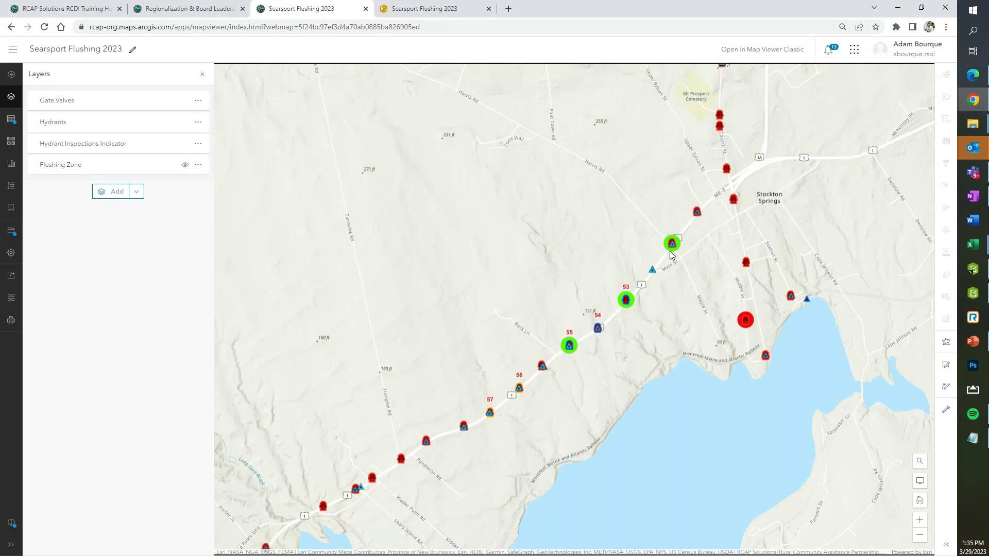
pyautogui.scroll(1, 664, 261)
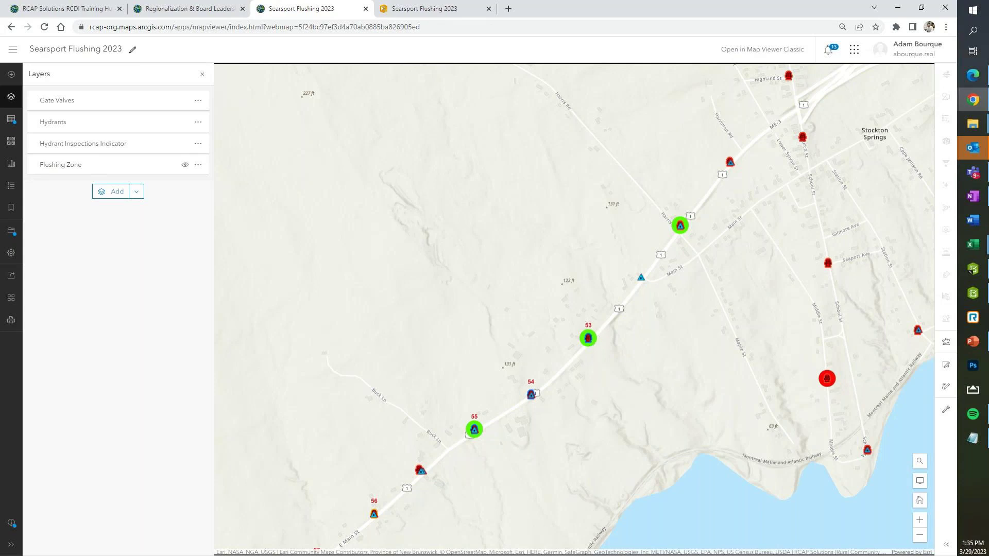
# Switch to the SWD Hyd Flow Records workbook in Excel, shrink the formula bar, review the Searsport flow test sheet, and minimize the workbook
pyautogui.hotkey('alt', 'Tab')
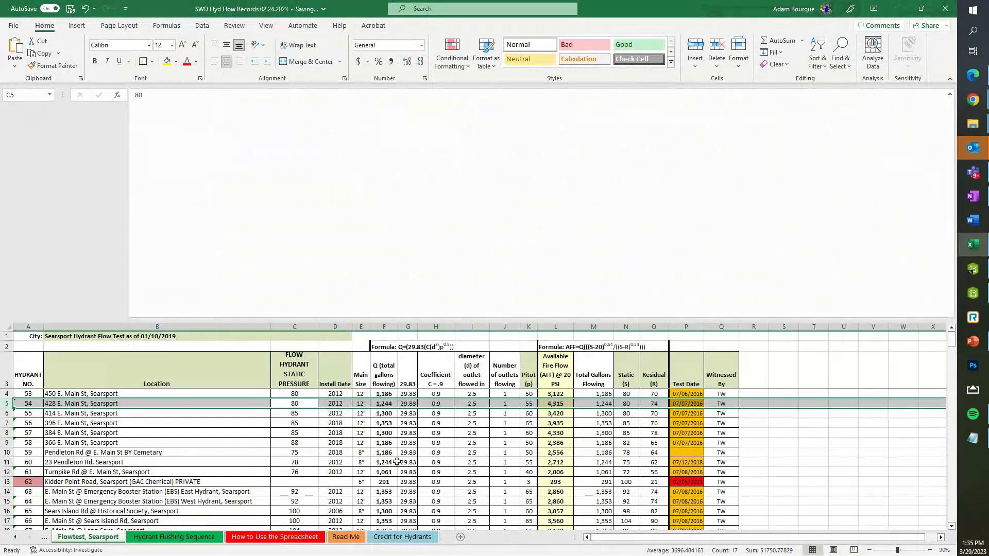
pyautogui.scroll(-1, 399, 462)
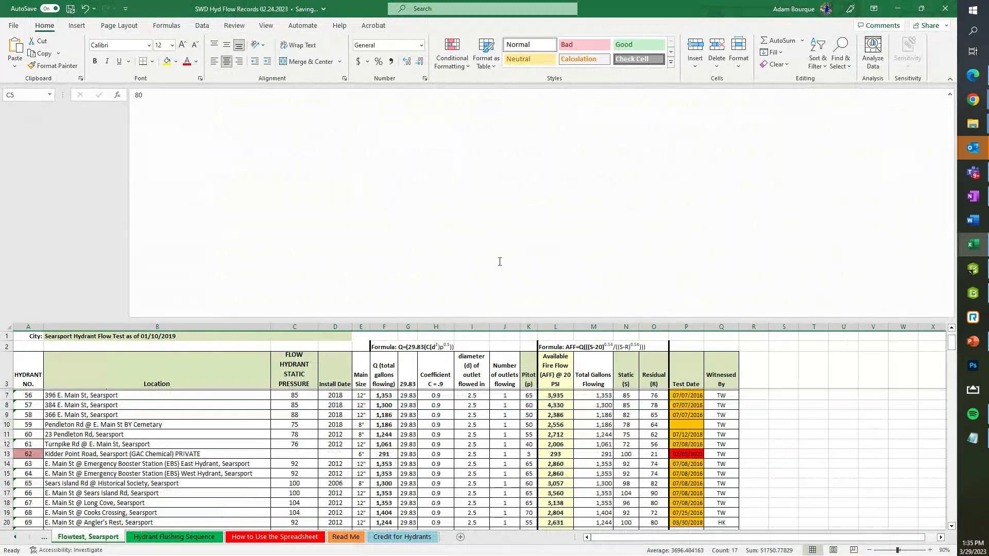
pyautogui.moveTo(707, 318); pyautogui.dragTo(699, 72)
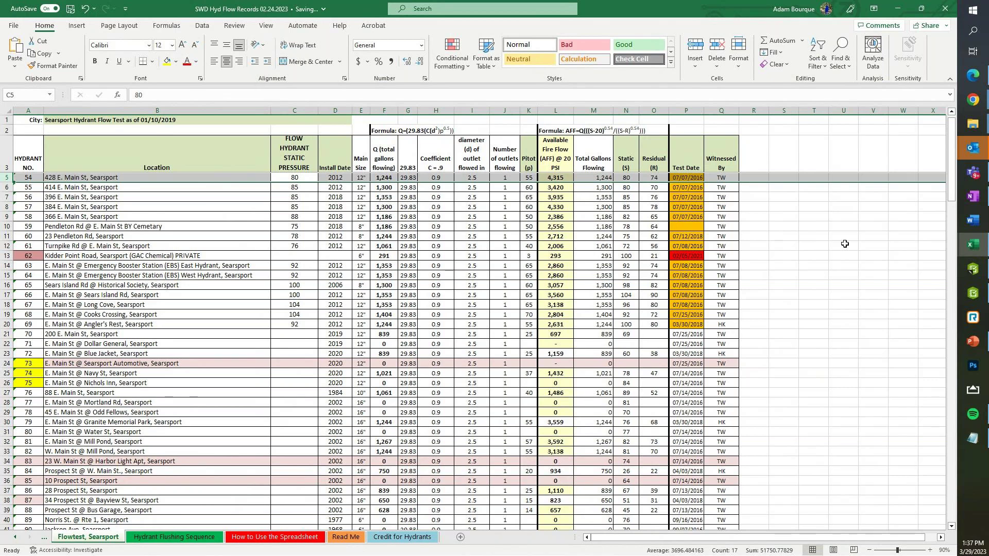
pyautogui.click(898, 13)
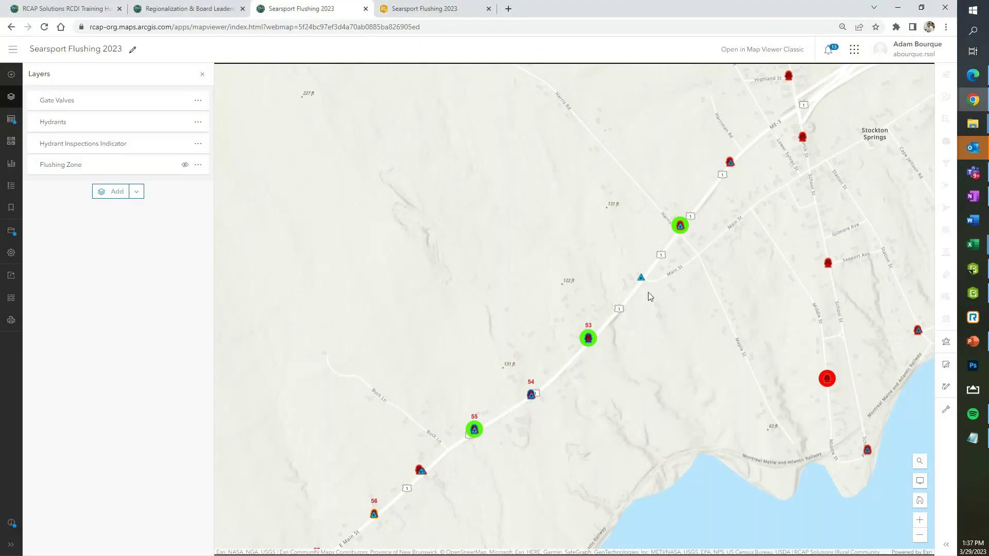
# Examine the hydrants and gate valves across the entire Searsport and Stockton Springs water system on the web map
pyautogui.scroll(-1, 648, 292)
pyautogui.scroll(-1, 648, 292)
pyautogui.scroll(-1, 651, 290)
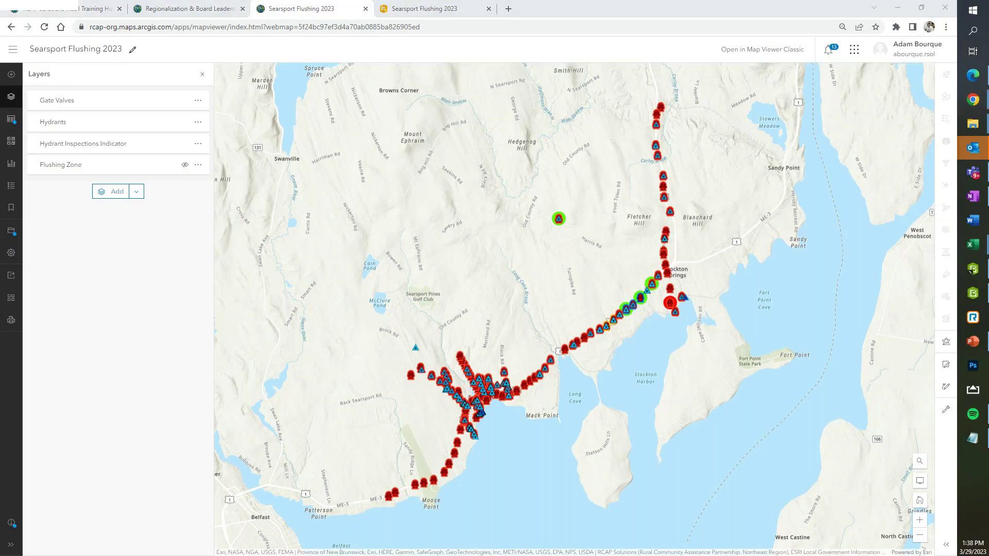
# Switch to the Form 30 survey workbook in Excel and select the default value of the Hose_Nozzle_Size question
pyautogui.hotkey('alt', 'Tab')
pyautogui.scroll(7, 372, 446)
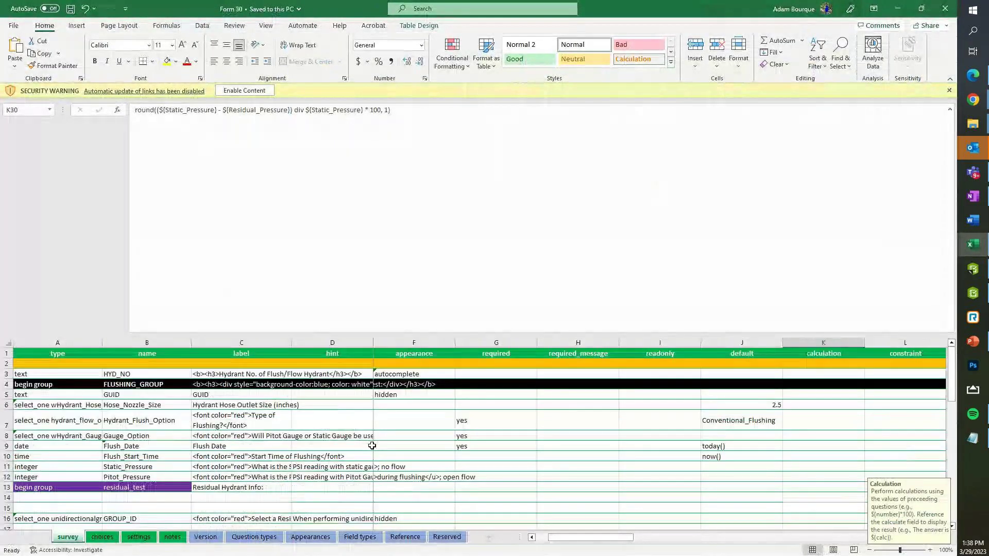
pyautogui.click(748, 405)
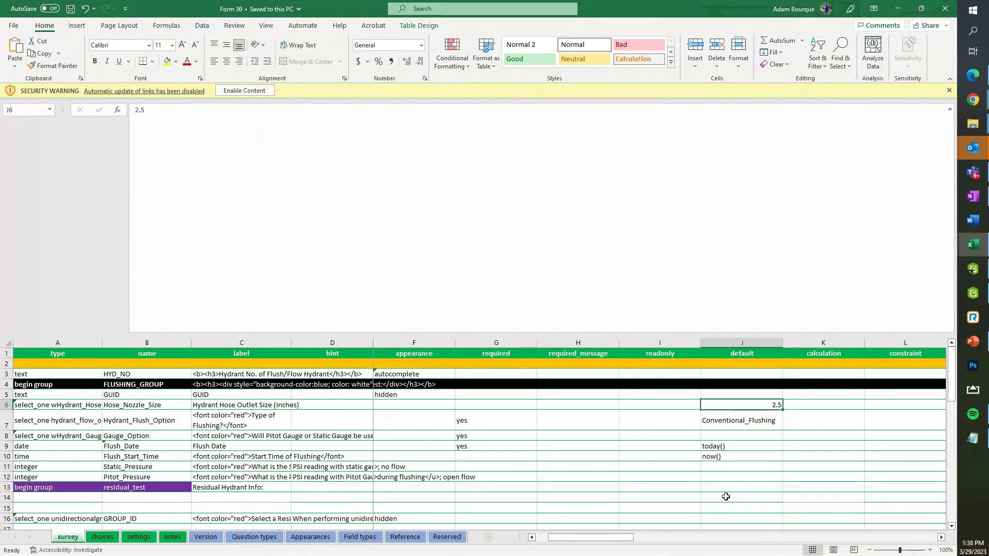
# Search the choices sheet for 2.5 until the hydrant hose outlet size entry is found, and close the search
pyautogui.click(103, 537)
pyautogui.scroll(1, 205, 475)
pyautogui.click(293, 445)
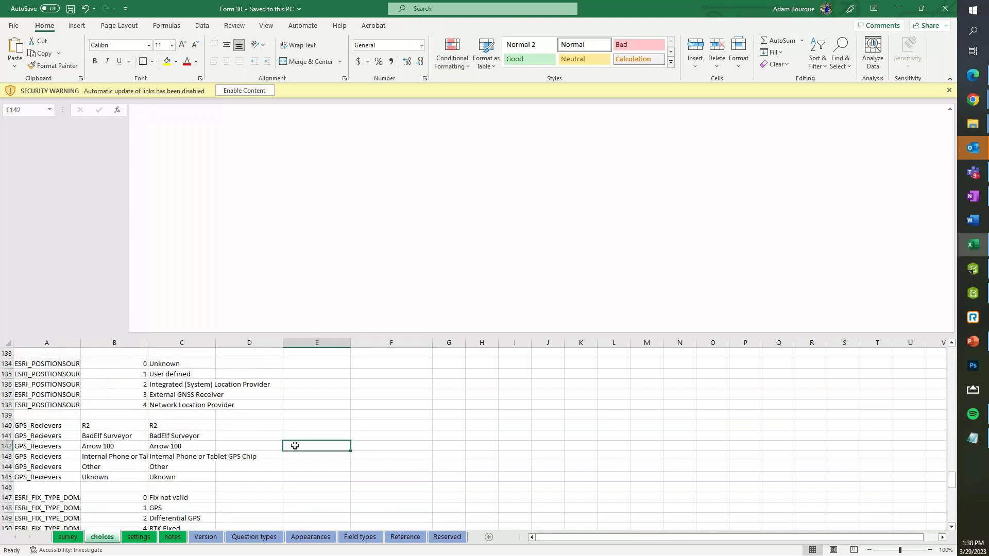
pyautogui.hotkey('ctrl', 'f')
pyautogui.write('2.5')
pyautogui.press('Return')
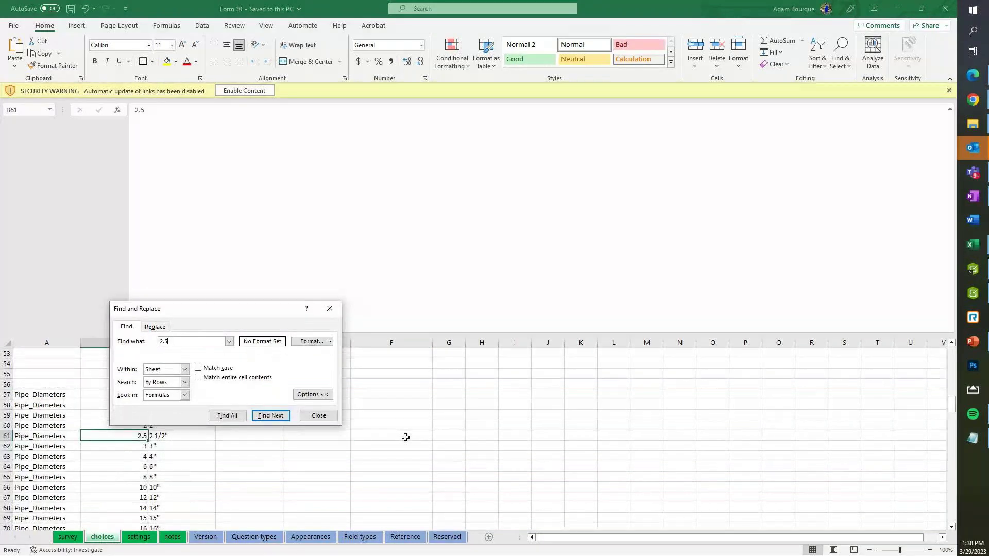
pyautogui.press('Return')
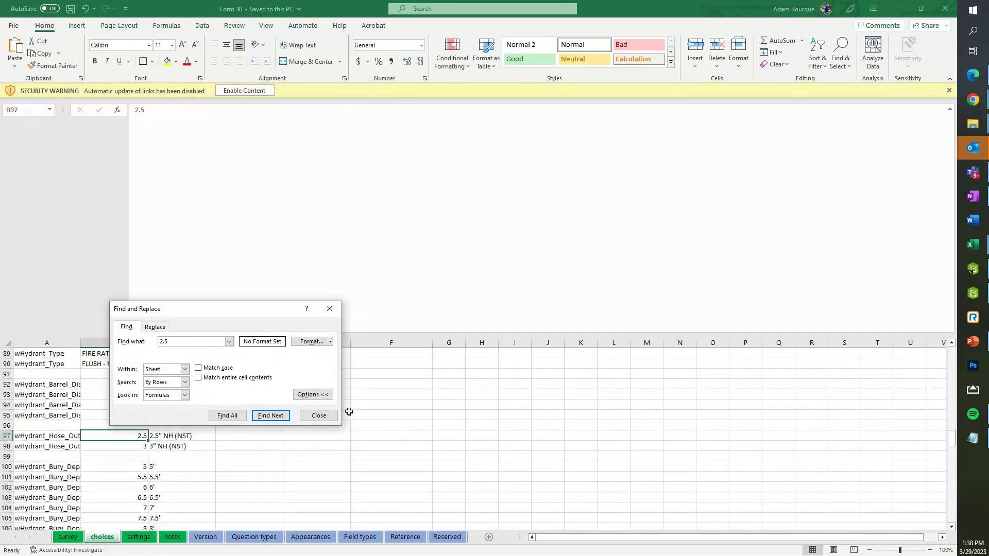
pyautogui.click(318, 415)
# Change the second hose outlet size choice to value 4 with the label 4" NH (NST), and save the workbook
pyautogui.press('Down')
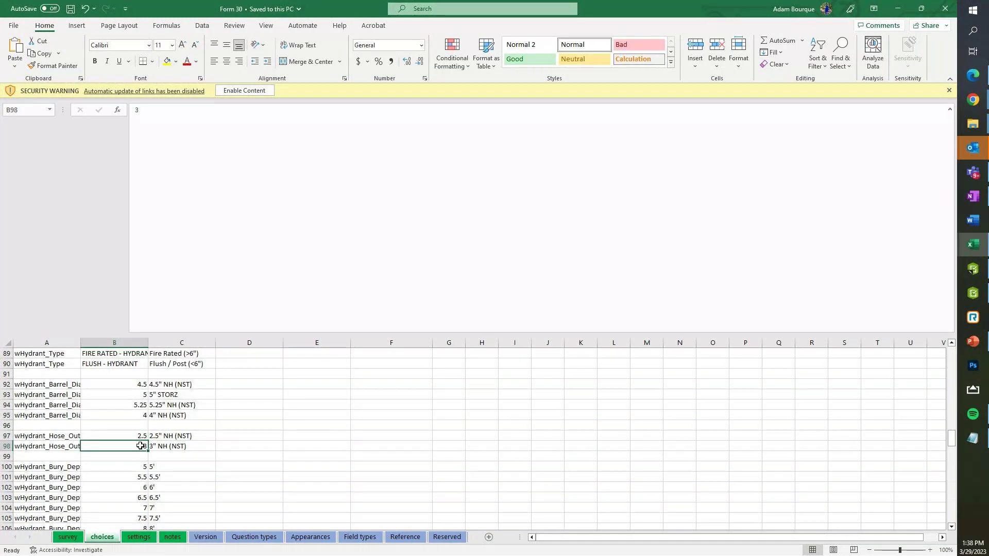
pyautogui.write('4')
pyautogui.click(164, 443)
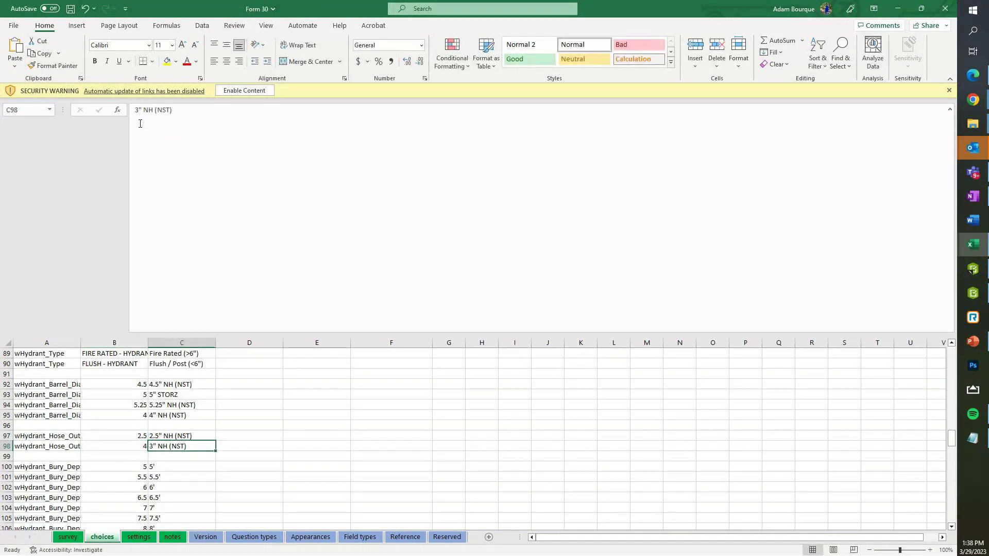
pyautogui.click(137, 150)
pyautogui.write('4')
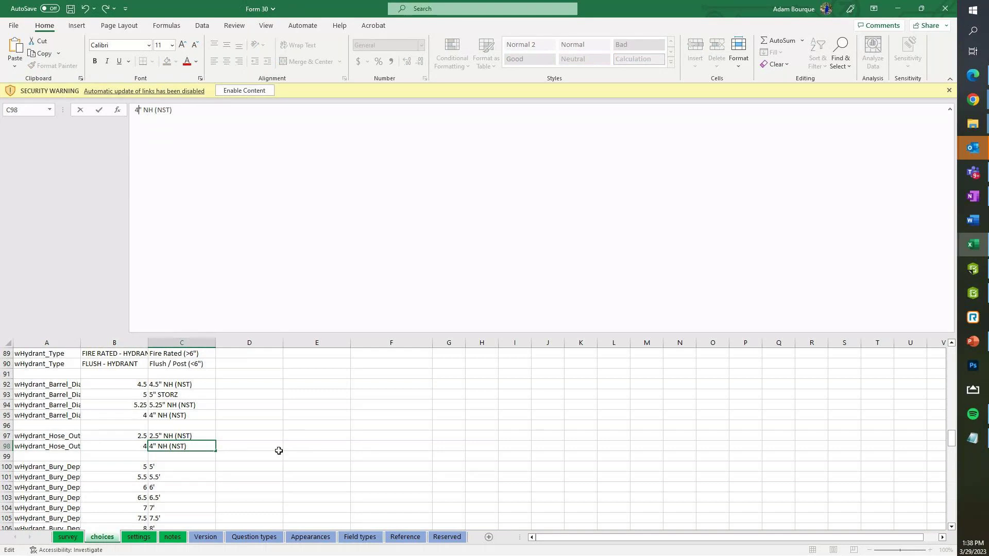
pyautogui.click(278, 448)
pyautogui.click(171, 451)
pyautogui.click(238, 442)
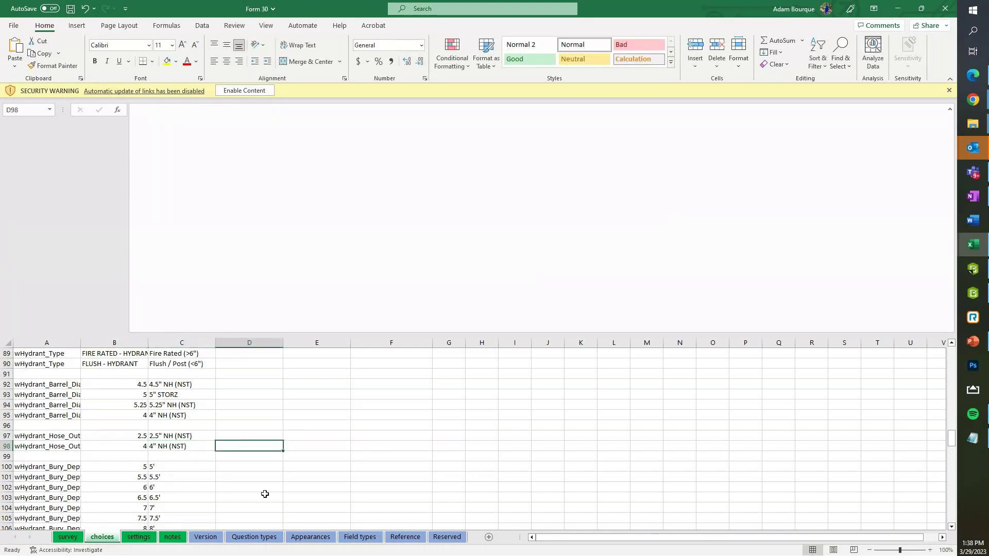
pyautogui.hotkey('ctrl', 's')
# Switch to Survey123 Connect, test the 4" NH (NST) hose outlet option in the form preview, and reselect 2.5" NH (NST)
pyautogui.click(971, 269)
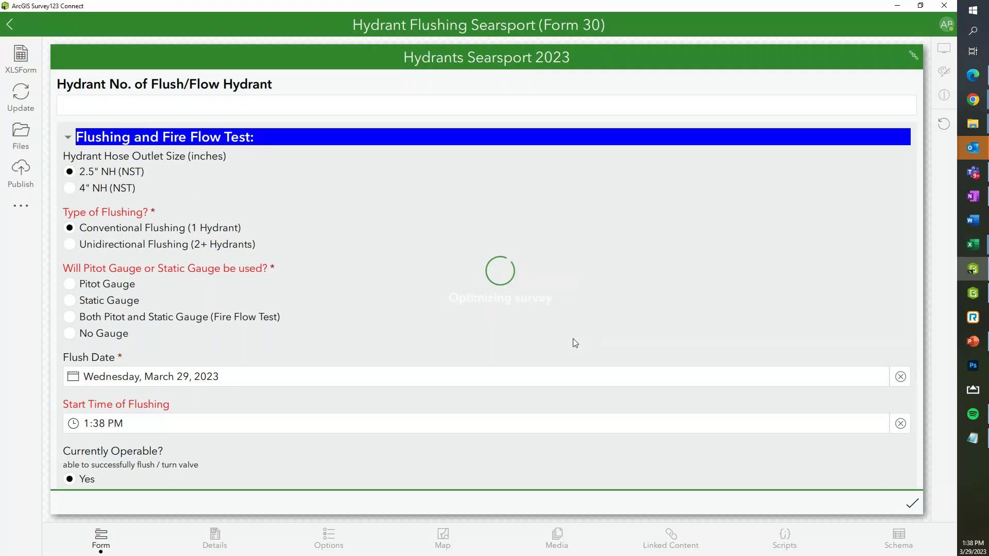
pyautogui.click(70, 189)
pyautogui.scroll(-1, 153, 424)
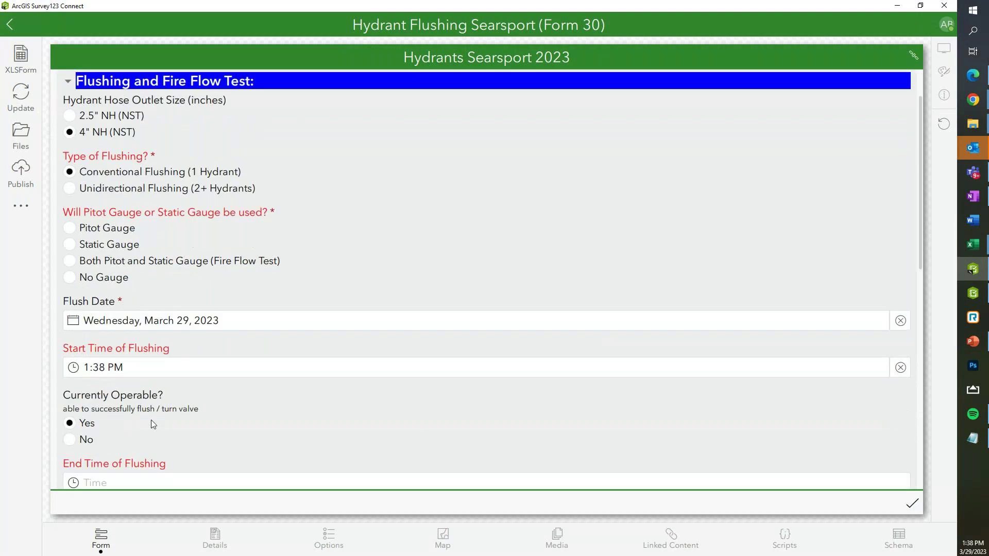
pyautogui.scroll(1, 155, 415)
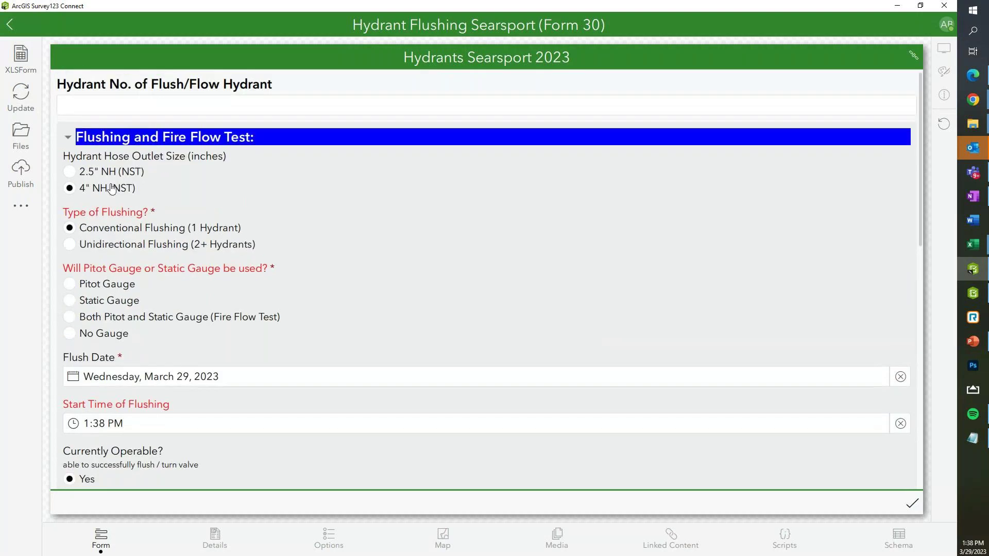
pyautogui.click(69, 172)
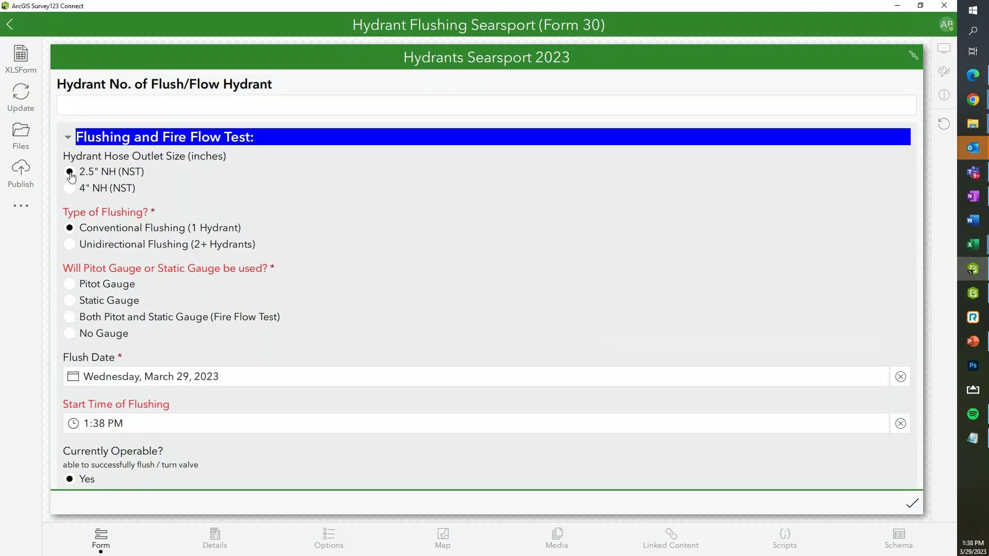
# Set the End Time of Flushing to 1:43 PM in the survey preview
pyautogui.scroll(-2, 105, 247)
pyautogui.scroll(-1, 155, 340)
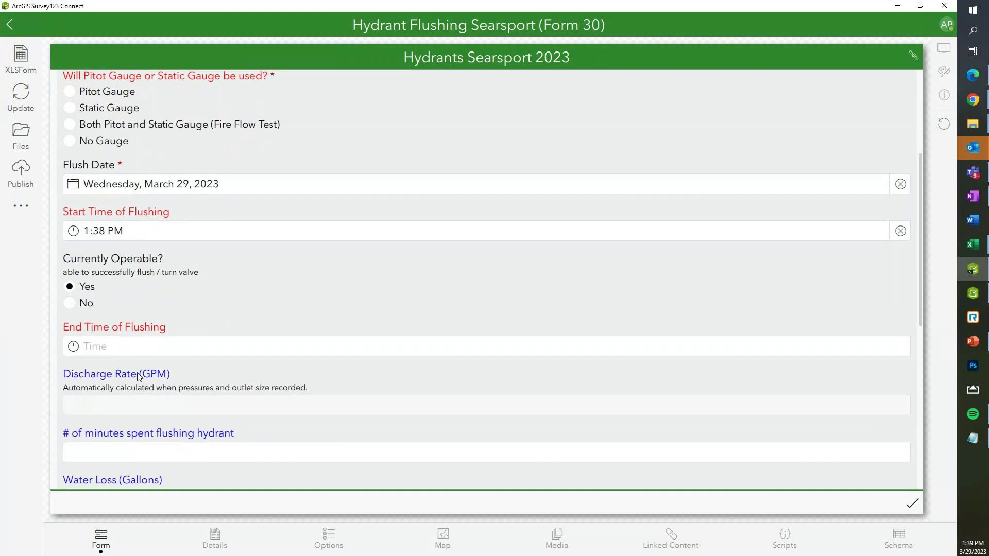
pyautogui.click(112, 353)
pyautogui.click(488, 416)
pyautogui.click(487, 373)
pyautogui.click(488, 373)
pyautogui.click(487, 373)
pyautogui.click(309, 413)
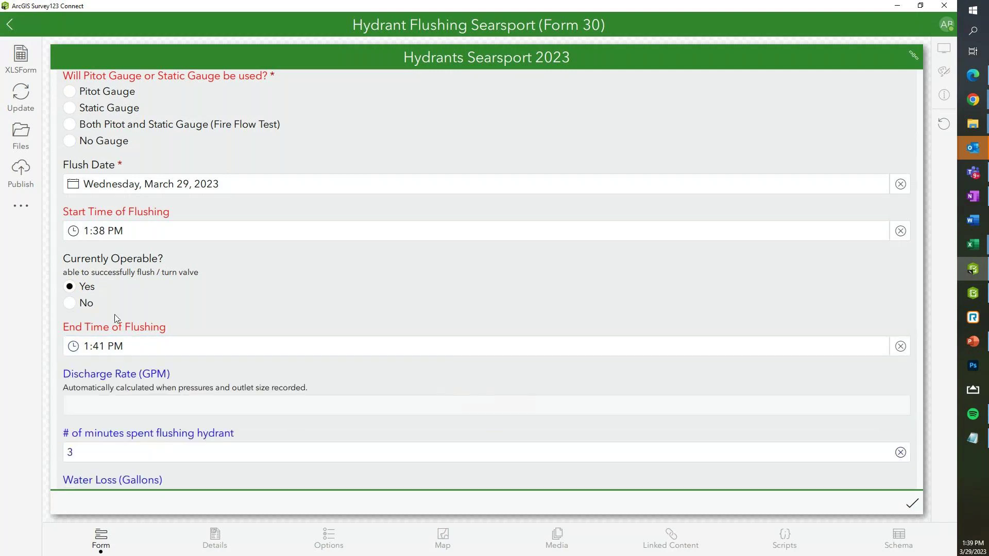
pyautogui.click(151, 352)
pyautogui.click(488, 374)
pyautogui.click(481, 375)
pyautogui.click(373, 400)
# Choose both Pitot and static gauge for a fire flow test, and enter static pressure 32, Pitot pressure 44 and residual pressure 20
pyautogui.scroll(1, 157, 430)
pyautogui.click(73, 249)
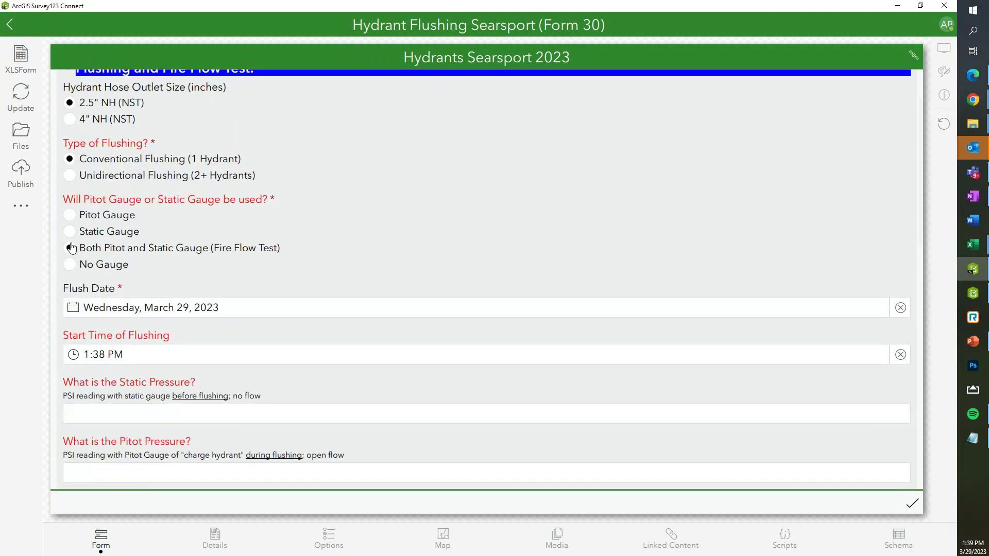
pyautogui.scroll(-1, 184, 309)
pyautogui.scroll(-1, 184, 309)
pyautogui.click(125, 280)
pyautogui.write('32')
pyautogui.click(132, 349)
pyautogui.write('44')
pyautogui.click(139, 406)
pyautogui.write('20')
# Review the calculated discharge rate, flushing minutes, water loss, pressure drop, hydrant flow and color code
pyautogui.scroll(-4, 139, 406)
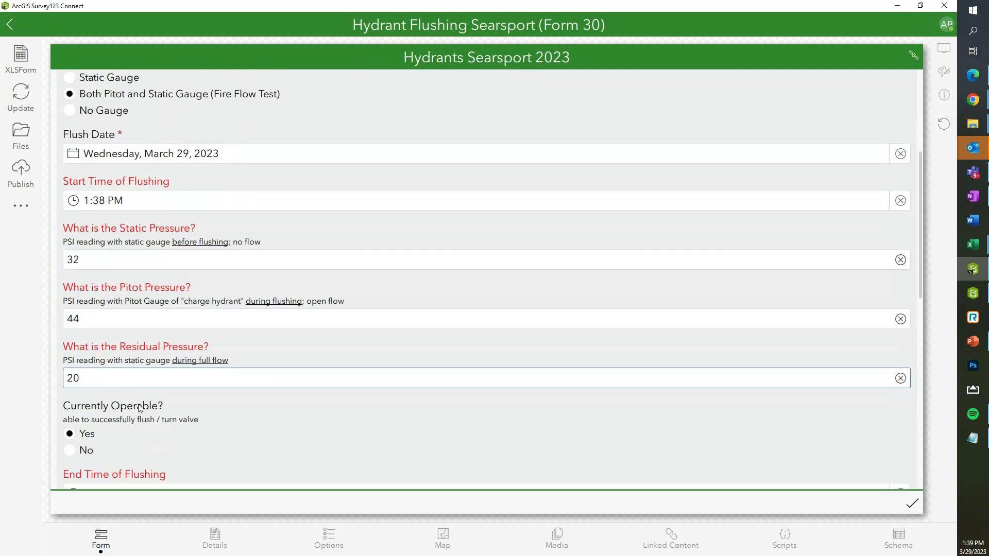
pyautogui.click(140, 362)
pyautogui.scroll(-1, 118, 361)
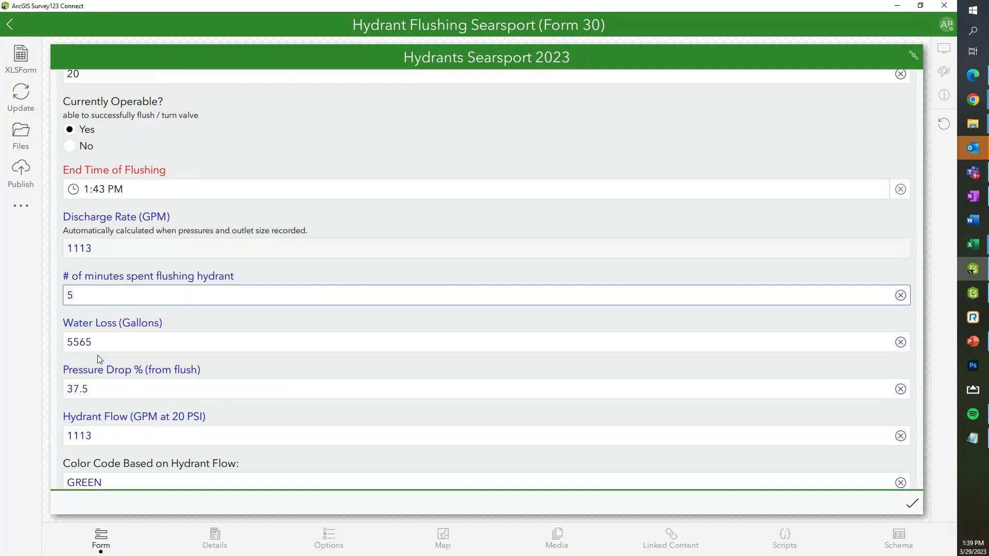
pyautogui.scroll(-1, 97, 354)
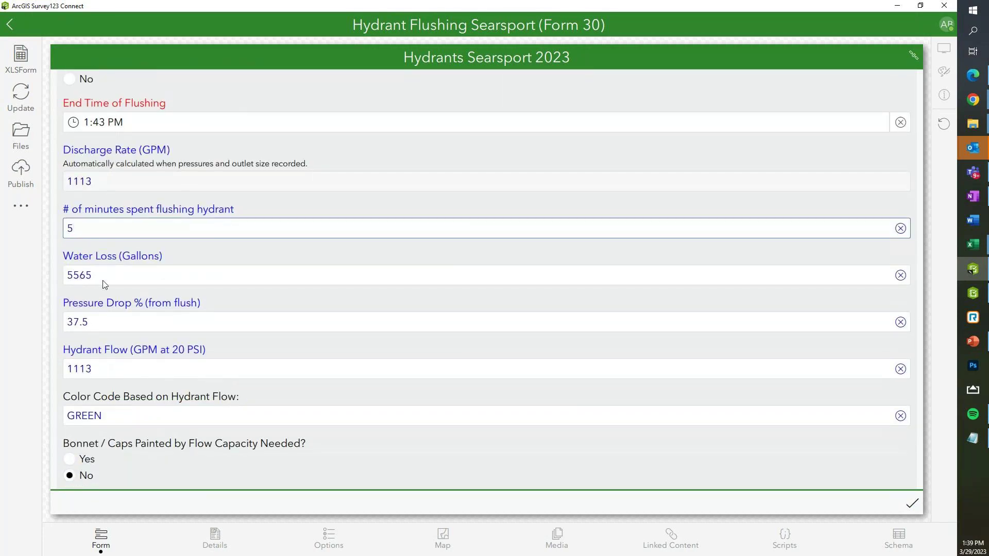
# Switch the previewed hose outlet size to 4" NH (NST) and review the recalculated discharge rate, water loss, hydrant flow and color code
pyautogui.scroll(-1, 109, 382)
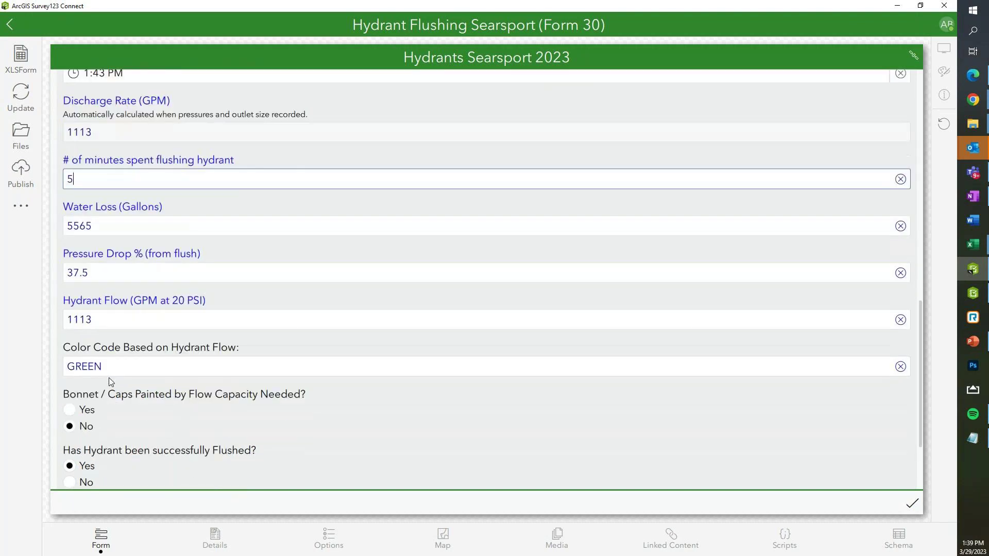
pyautogui.scroll(1, 142, 404)
pyautogui.scroll(3, 142, 403)
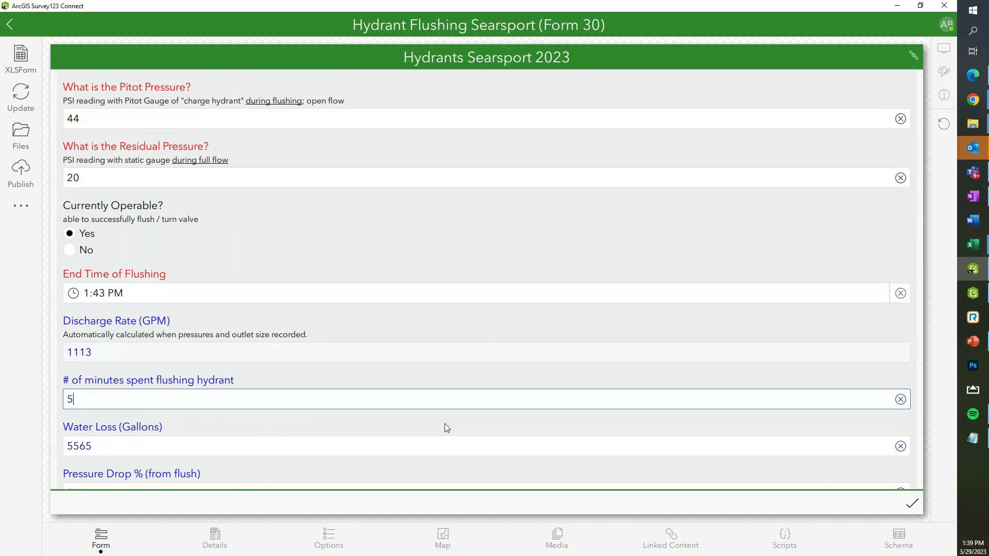
pyautogui.scroll(-2, 424, 422)
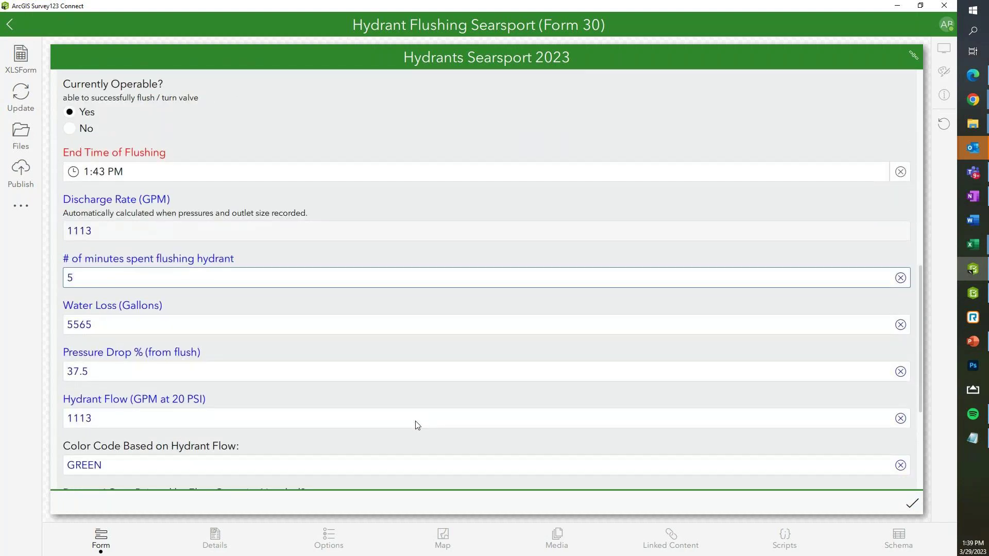
pyautogui.scroll(10, 243, 343)
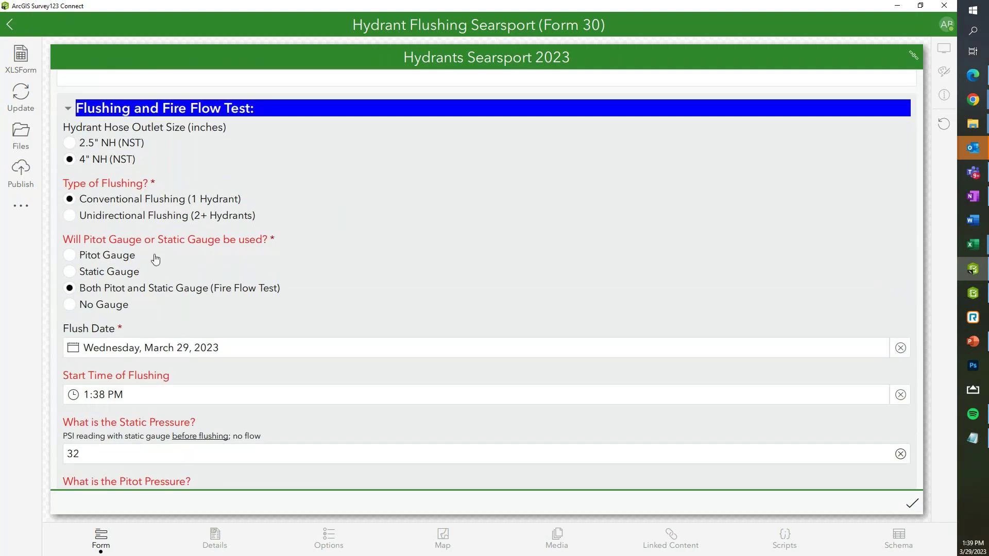
pyautogui.scroll(-8, 155, 259)
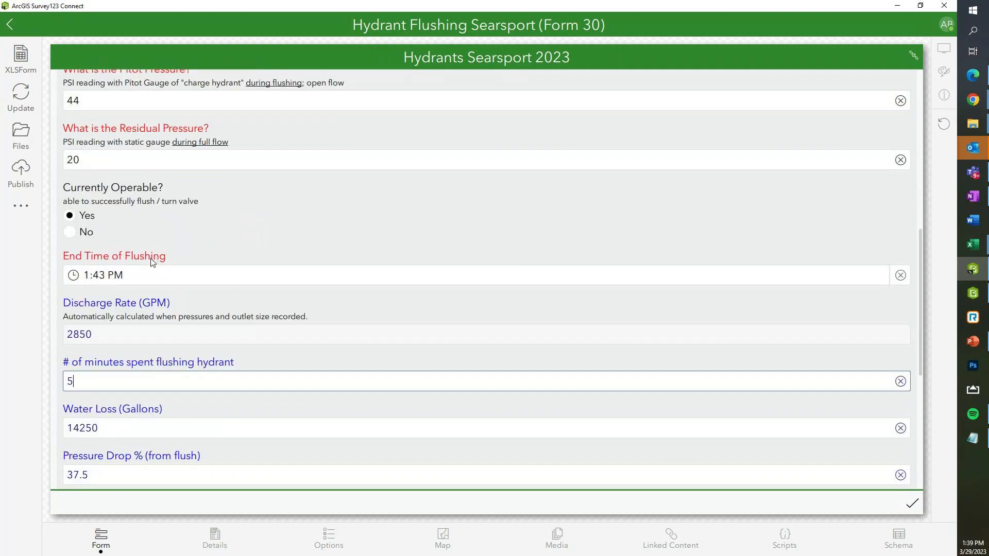
pyautogui.scroll(-3, 153, 262)
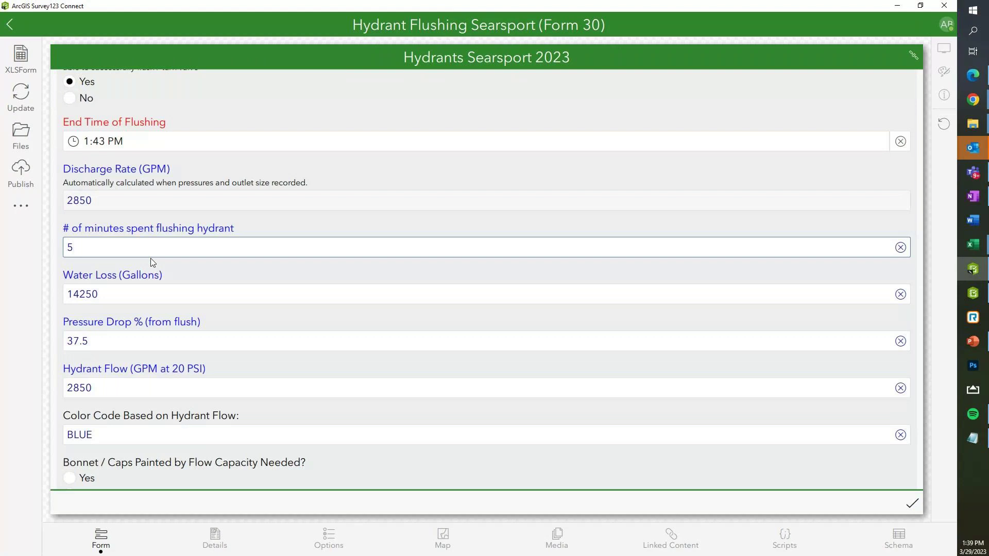
pyautogui.scroll(2, 158, 281)
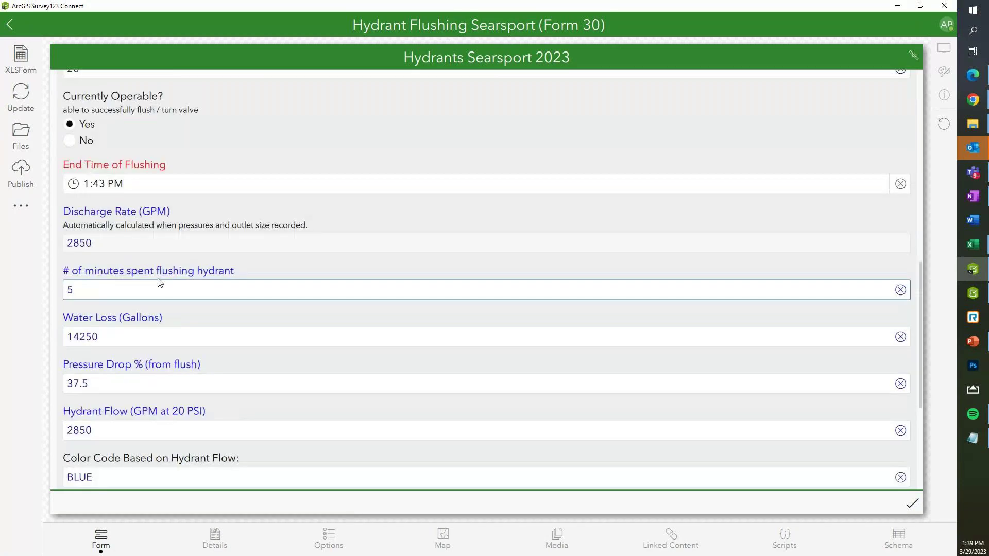
pyautogui.scroll(6, 149, 355)
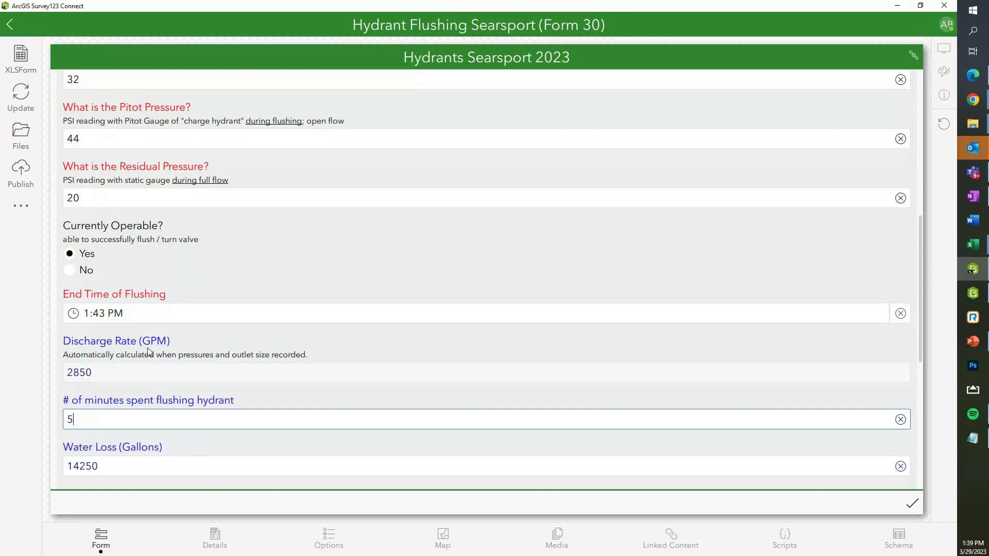
pyautogui.scroll(3, 149, 352)
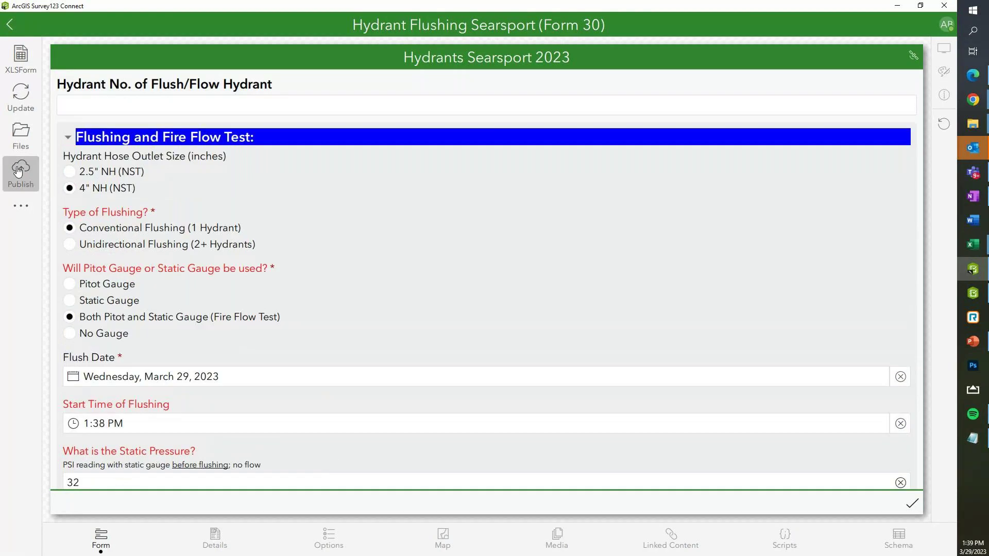
# Publish the updated Hydrant Flushing Searsport (Form 30) survey and dismiss the publishing results
pyautogui.click(21, 171)
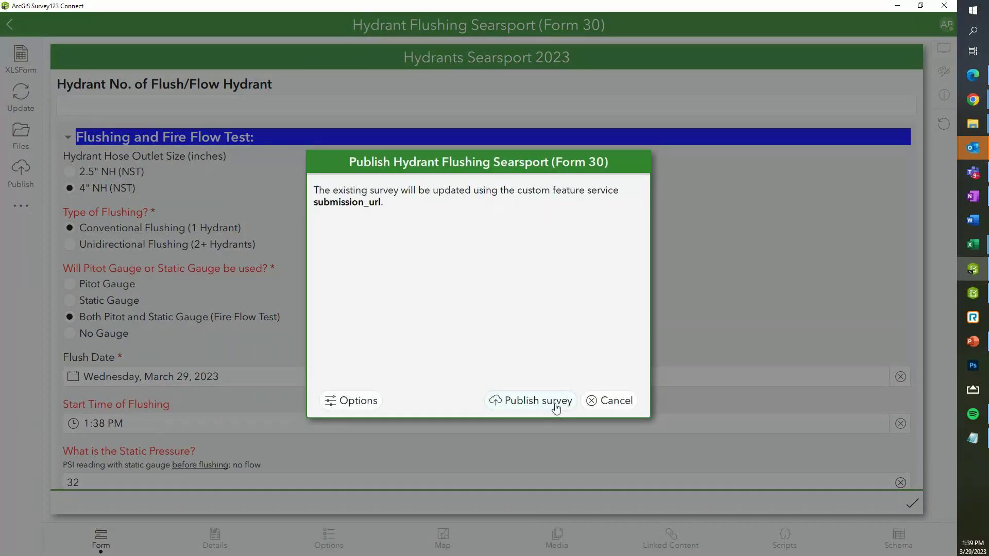
pyautogui.click(539, 400)
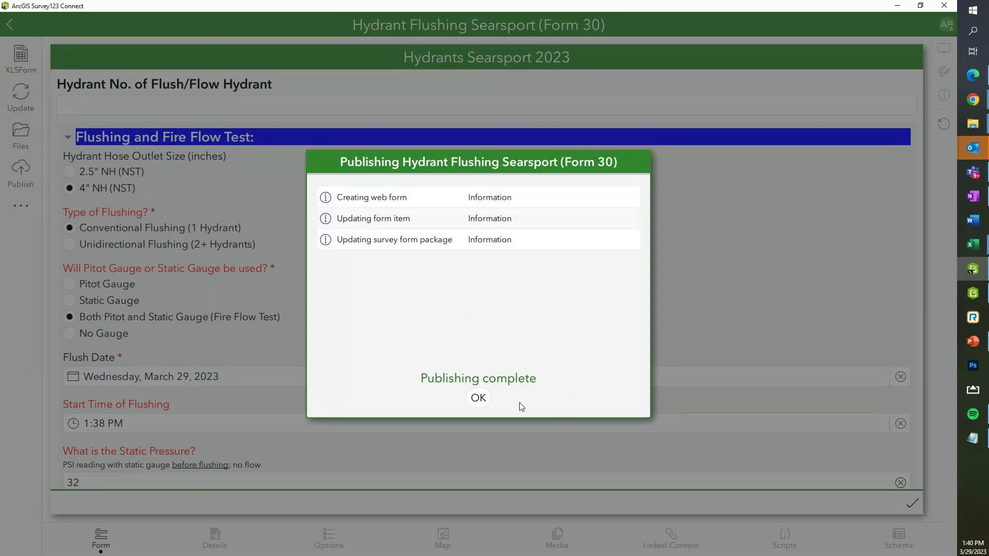
pyautogui.click(478, 400)
# Minimize Survey123 Connect, bring the Survey123 field app into view and maximize it
pyautogui.click(897, 6)
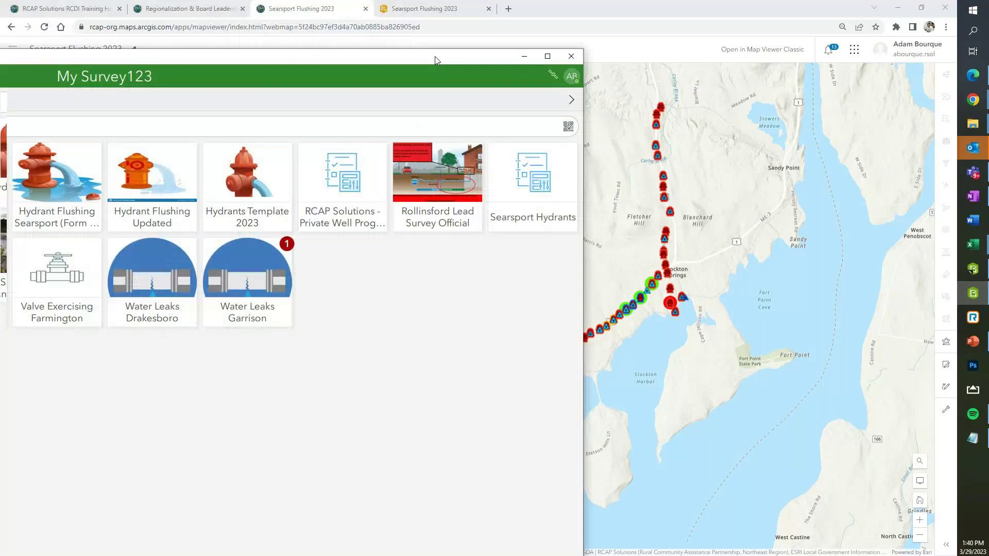
pyautogui.moveTo(436, 58); pyautogui.dragTo(757, 134)
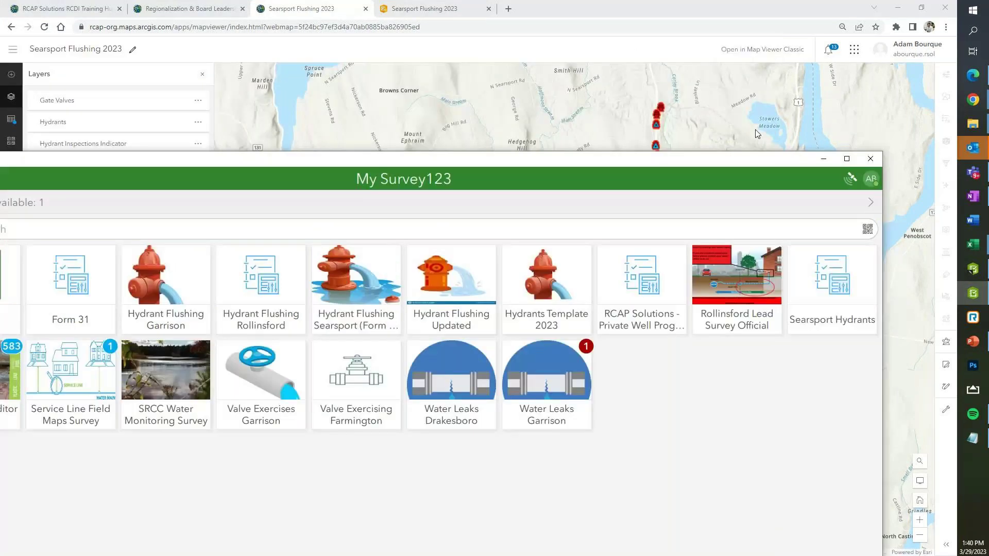
pyautogui.click(846, 158)
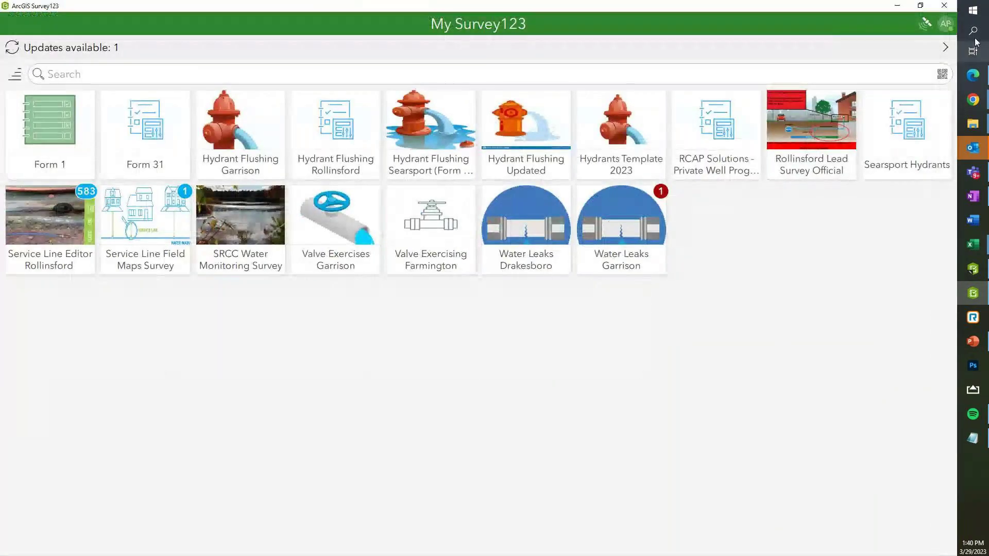
# Download the update for Hydrant Flushing Searsport (Form 30) and return to the My Survey123 gallery
pyautogui.click(946, 25)
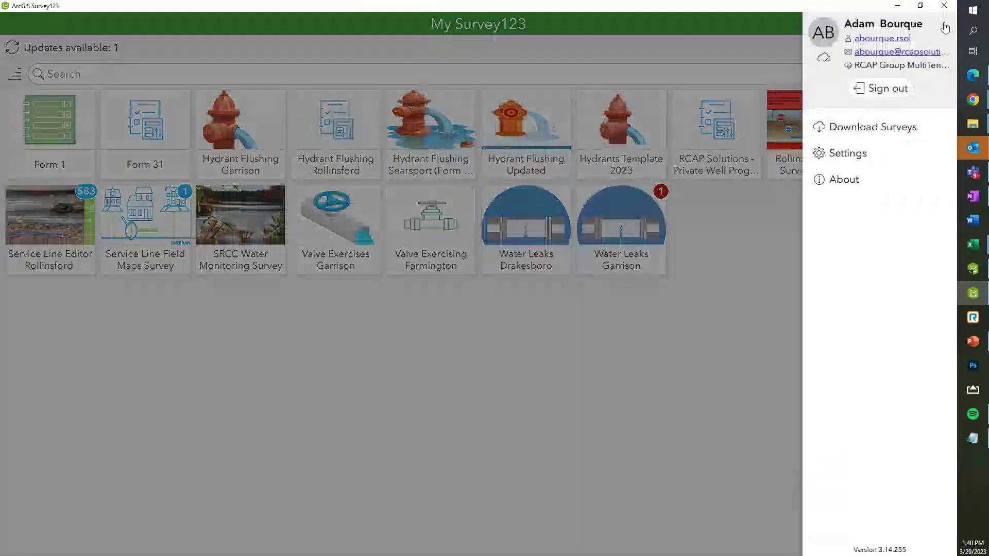
pyautogui.click(523, 69)
pyautogui.click(51, 47)
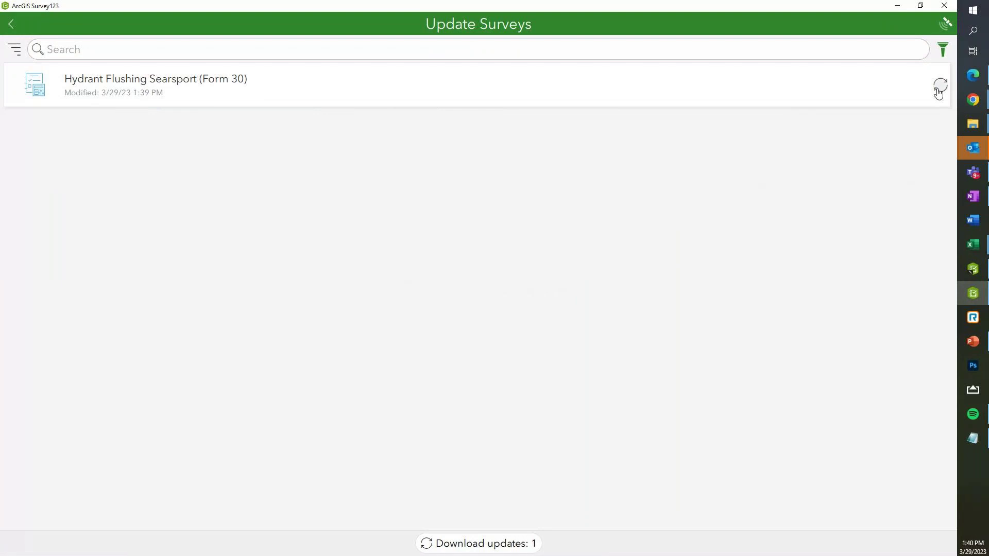
pyautogui.click(12, 24)
pyautogui.click(944, 24)
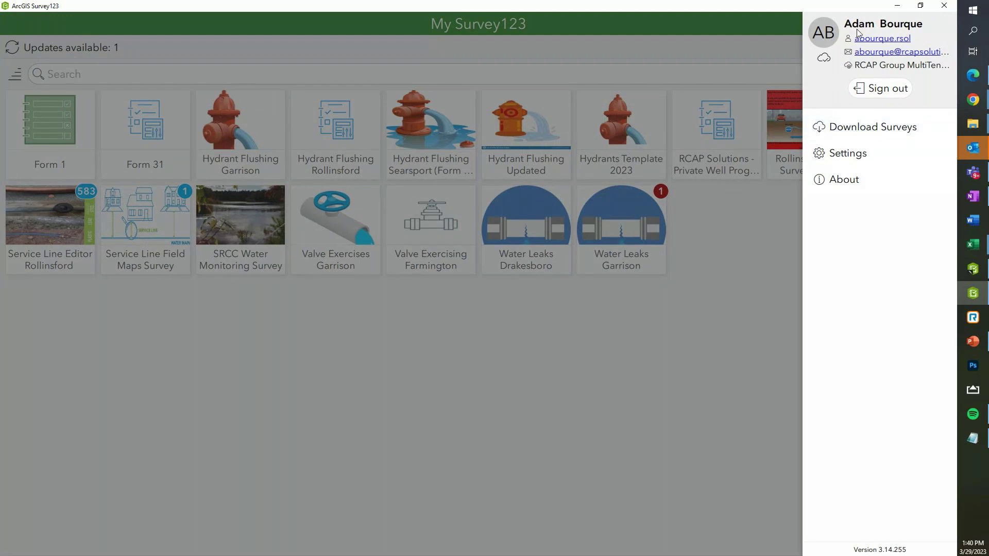
pyautogui.click(841, 128)
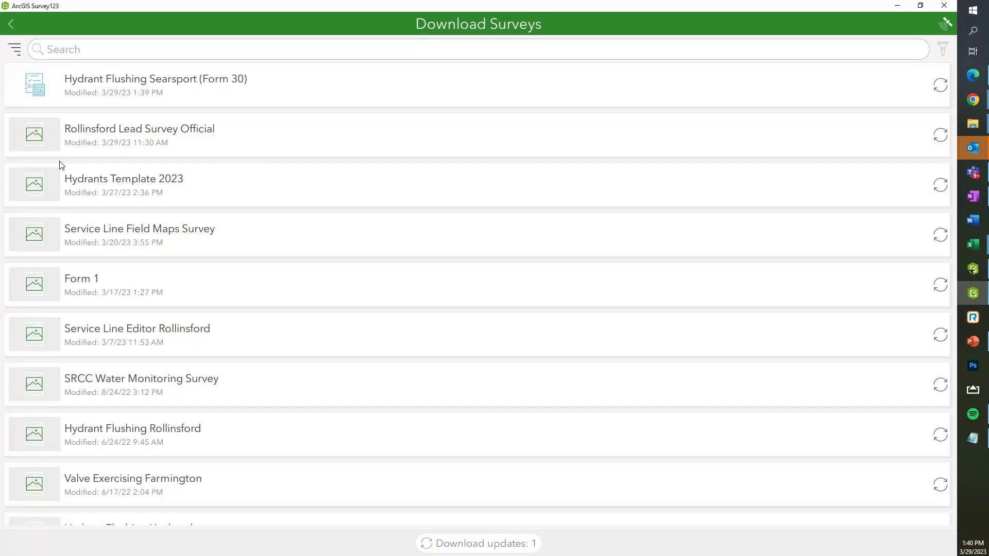
pyautogui.click(941, 84)
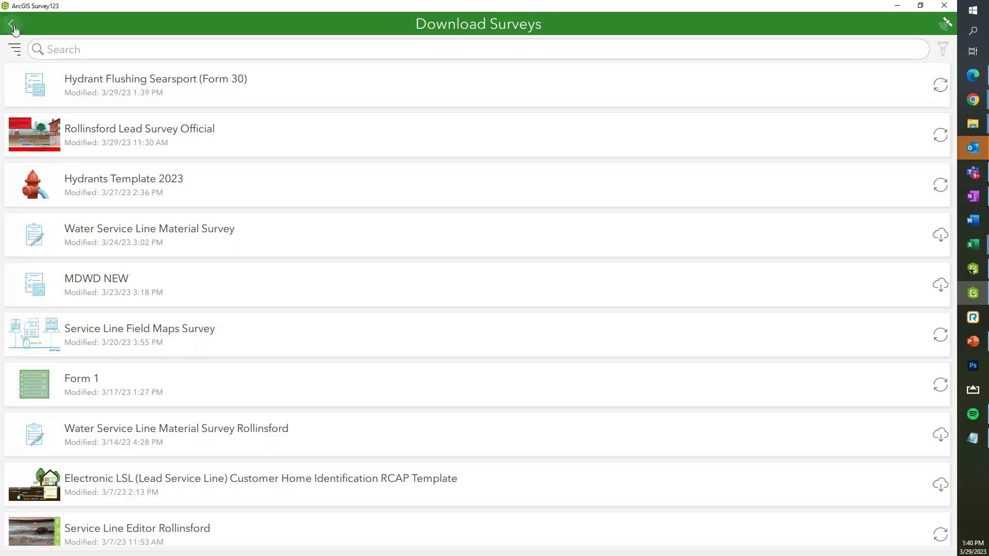
pyautogui.click(12, 24)
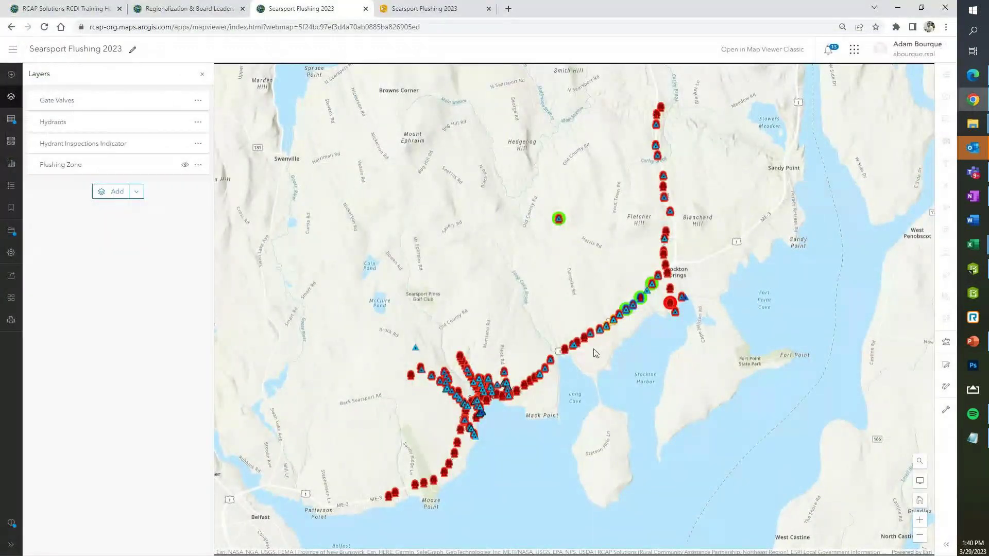
# In the Searsport Flushing 2023 web map, launch Flush Hydrant for the roadside hydrant just north of Long Cove and maximize the survey form
pyautogui.scroll(2, 593, 353)
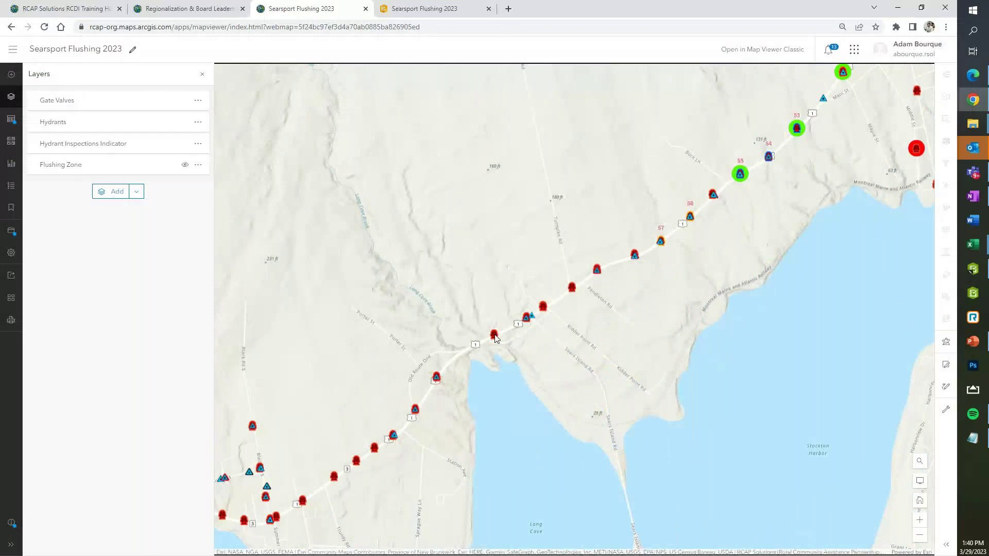
pyautogui.click(494, 335)
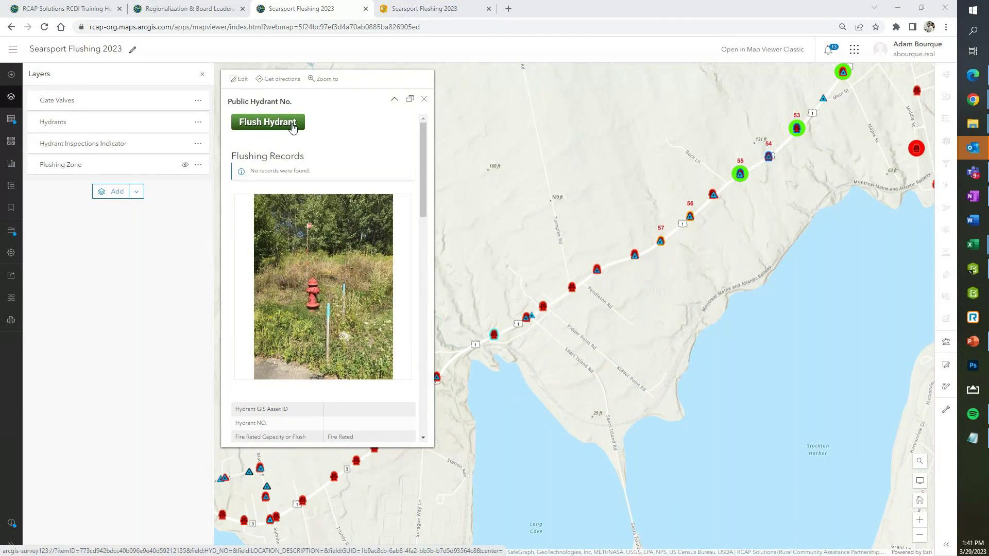
pyautogui.click(292, 126)
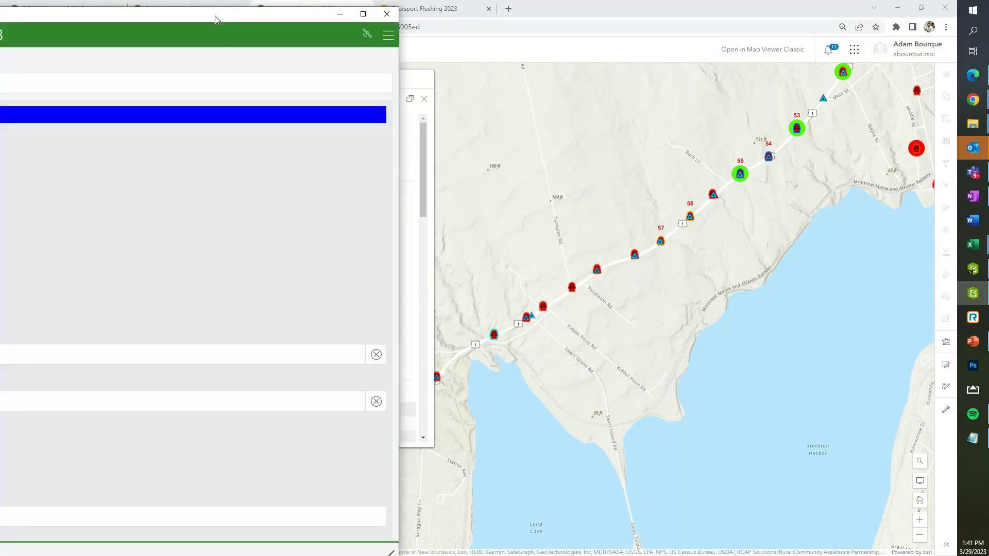
pyautogui.moveTo(215, 15); pyautogui.dragTo(802, 35)
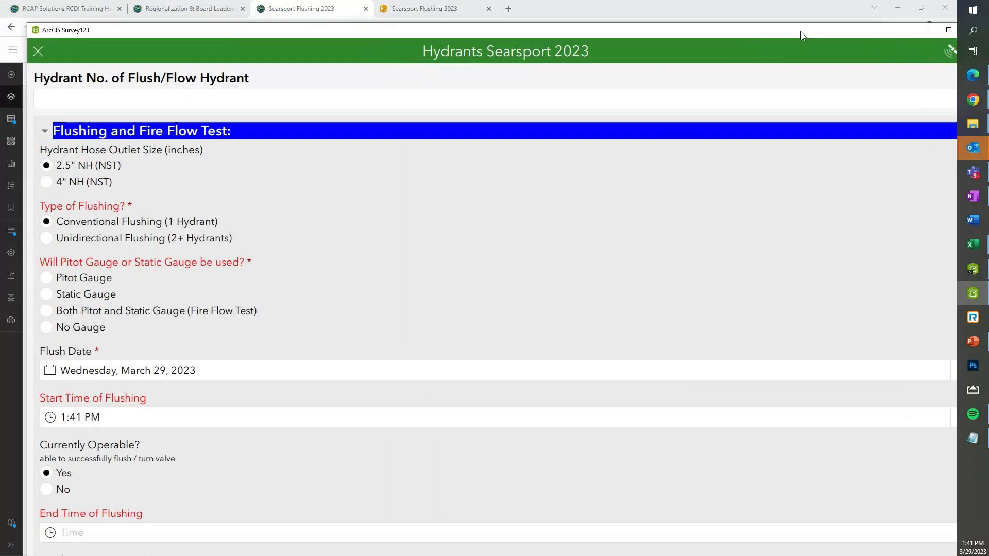
pyautogui.click(948, 30)
# Set the hydrant hose outlet size to 4" NH (NST) and look over the flushing and calculation fields
pyautogui.click(21, 157)
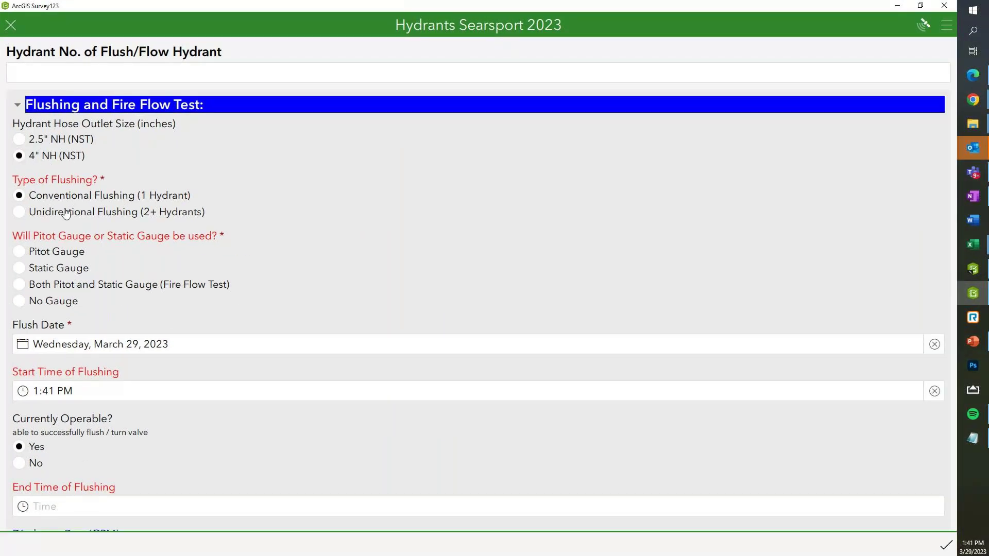
pyautogui.scroll(-3, 77, 234)
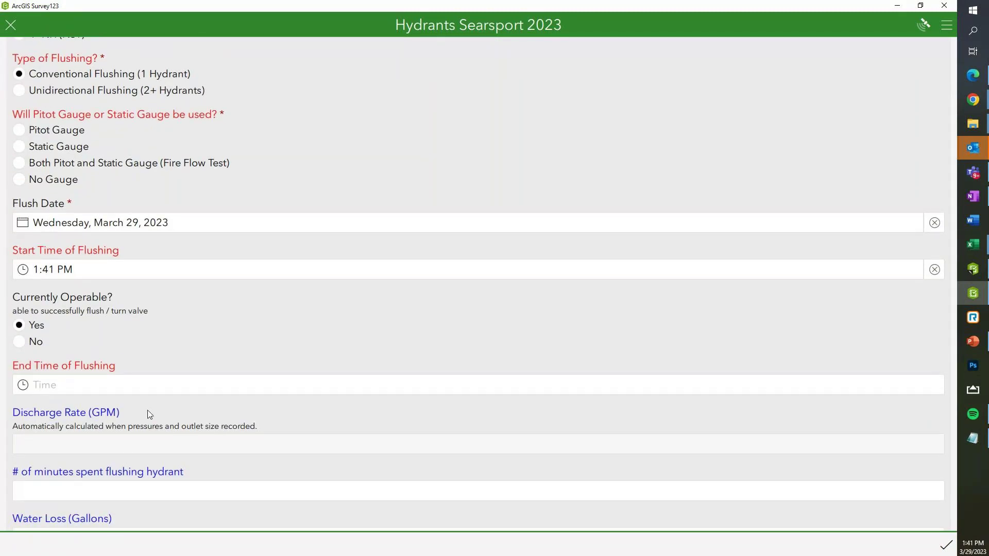
pyautogui.scroll(2, 141, 412)
pyautogui.scroll(-2, 49, 464)
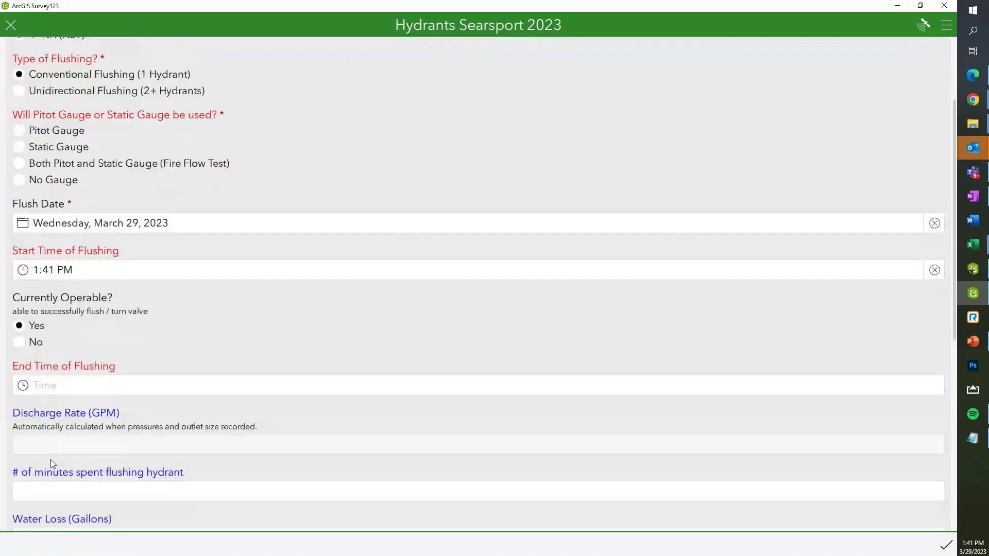
pyautogui.scroll(2, 57, 392)
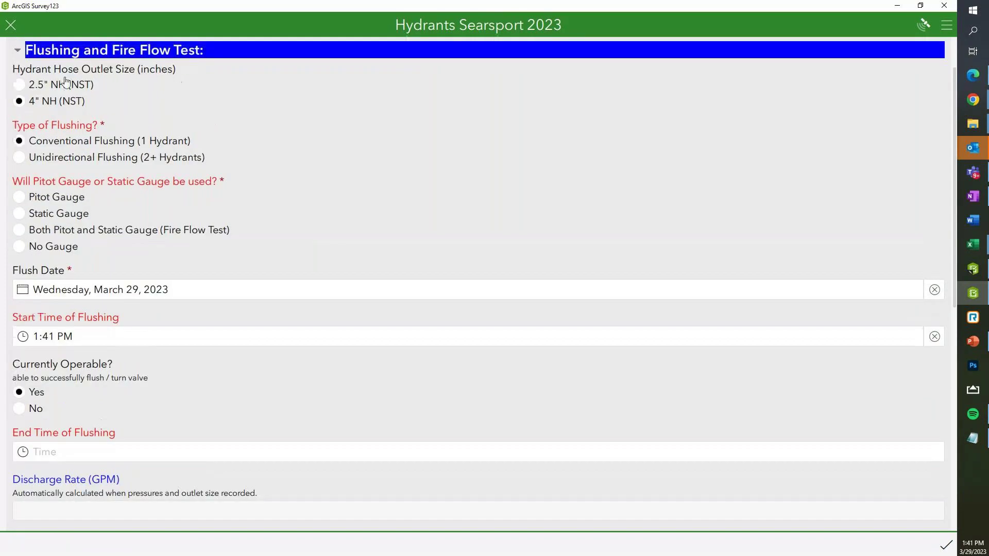
pyautogui.scroll(-2, 110, 404)
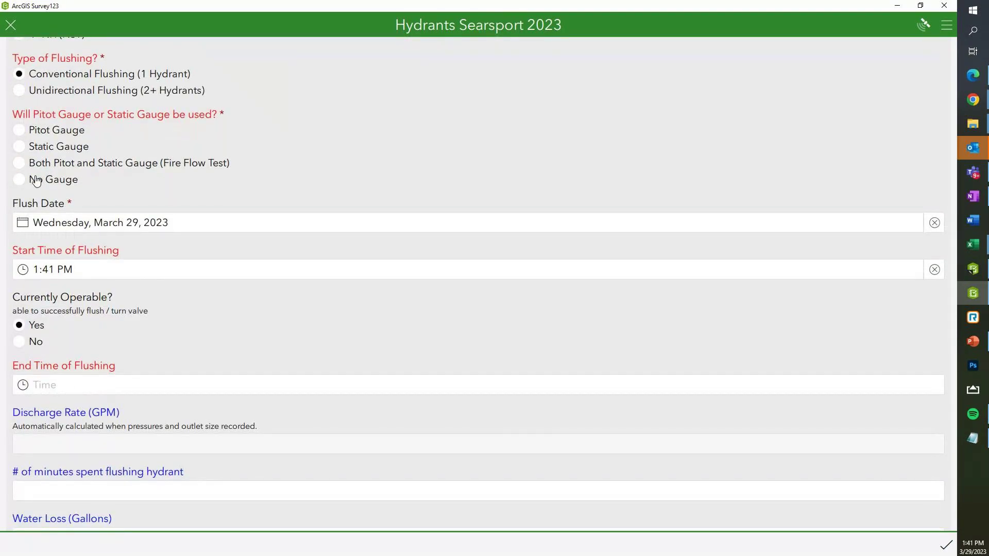
# Choose both Pitot and static gauge for a fire flow test, with static pressure 32, Pitot pressure 44 and residual pressure 20
pyautogui.click(22, 165)
pyautogui.click(72, 334)
pyautogui.scroll(-2, 77, 309)
pyautogui.write('32')
pyautogui.click(101, 325)
pyautogui.write('44')
pyautogui.click(95, 387)
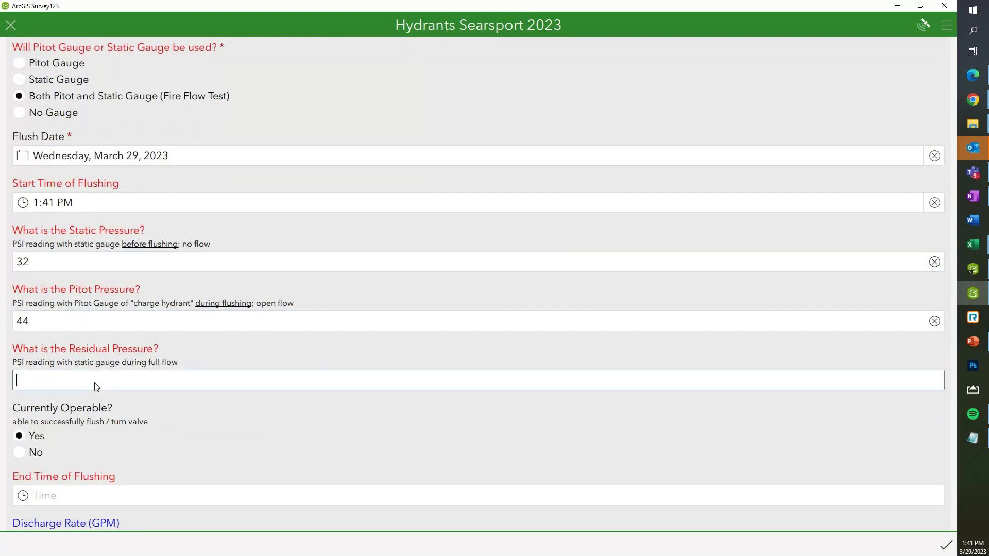
pyautogui.write('20')
pyautogui.click(54, 323)
# Compare the calculated discharge rate between the 2.5" and 4" NH (NST) outlet sizes, leaving 4" selected
pyautogui.scroll(-4, 72, 388)
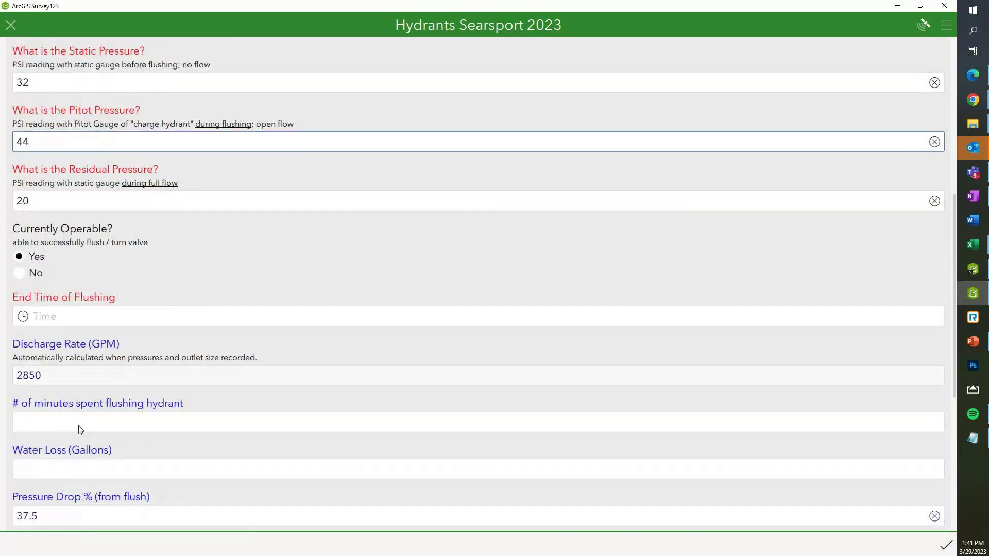
pyautogui.scroll(4, 77, 428)
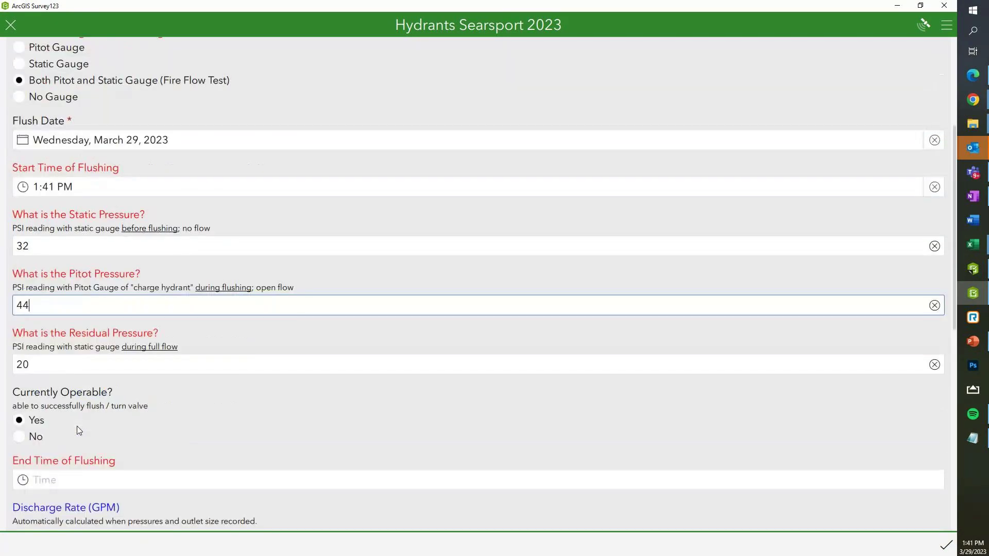
pyautogui.scroll(-3, 77, 427)
pyautogui.click(48, 399)
pyautogui.moveTo(48, 399); pyautogui.dragTo(21, 407)
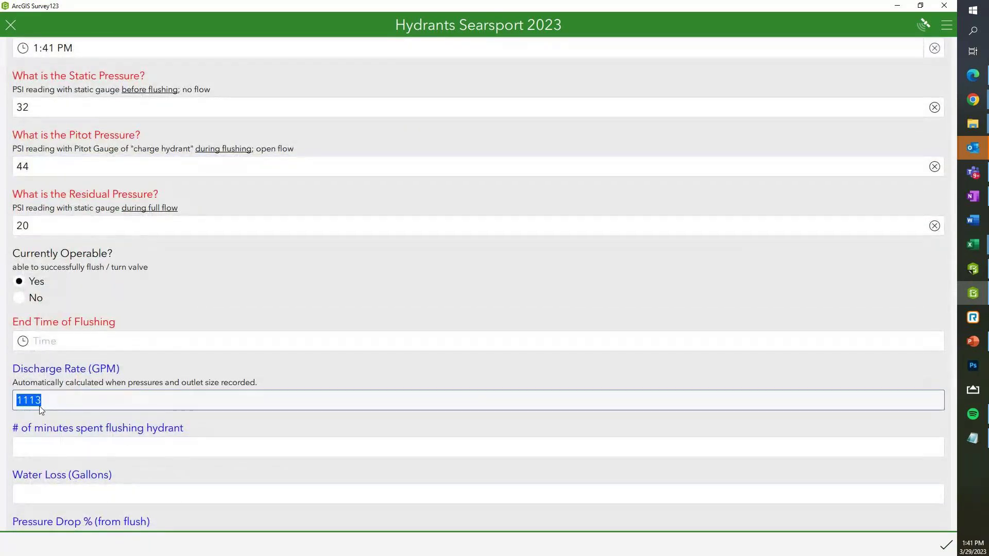
pyautogui.scroll(7, 62, 286)
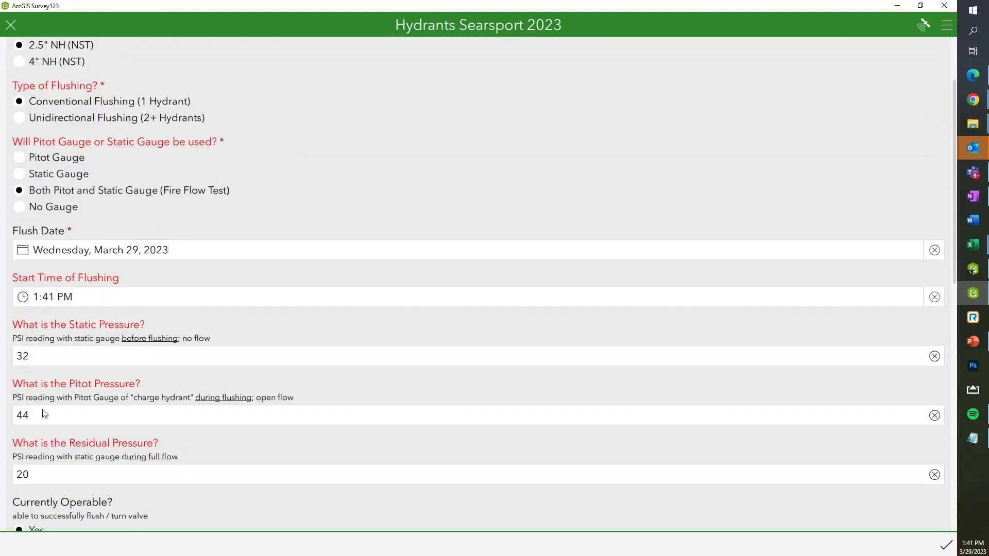
pyautogui.scroll(-5, 72, 328)
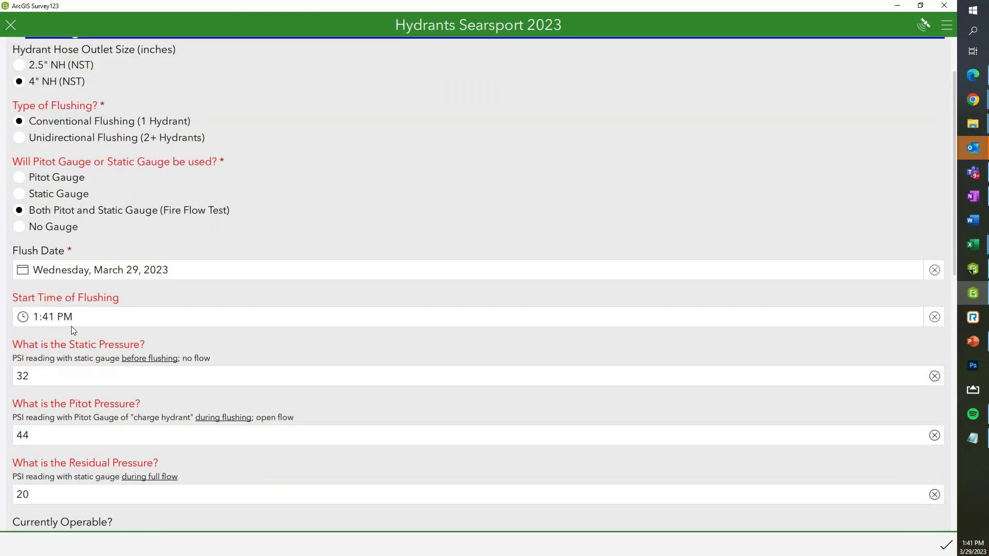
# Examine the survey's outlet size, flushing type, gauge, start time, pressure and discharge rate fields
pyautogui.scroll(-2, 48, 497)
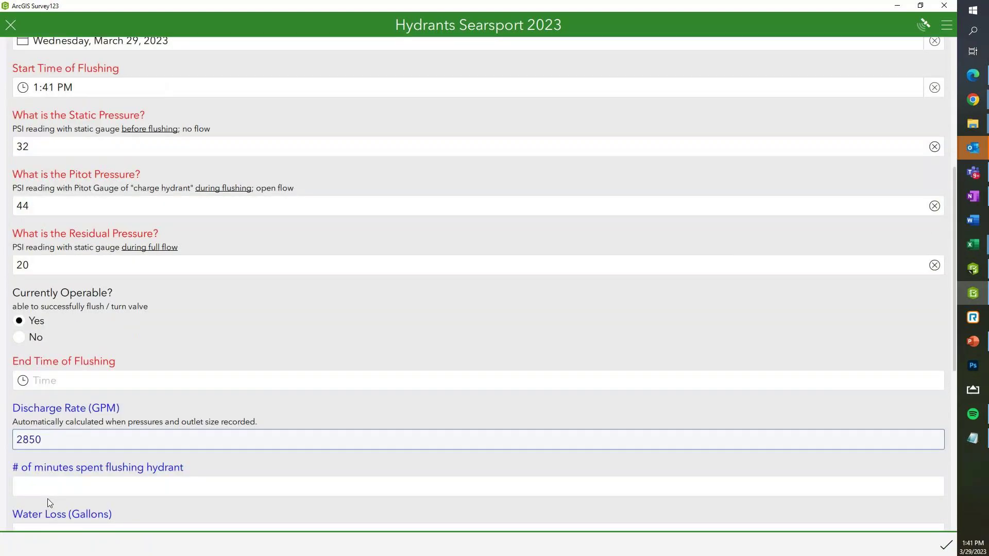
pyautogui.scroll(2, 60, 451)
pyautogui.scroll(-2, 58, 466)
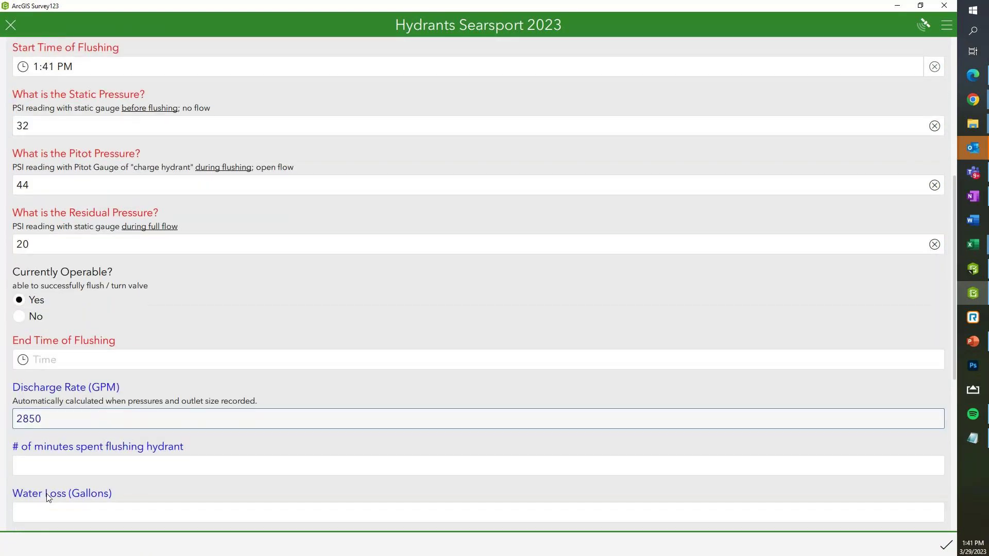
pyautogui.scroll(1, 49, 497)
pyautogui.scroll(4, 49, 498)
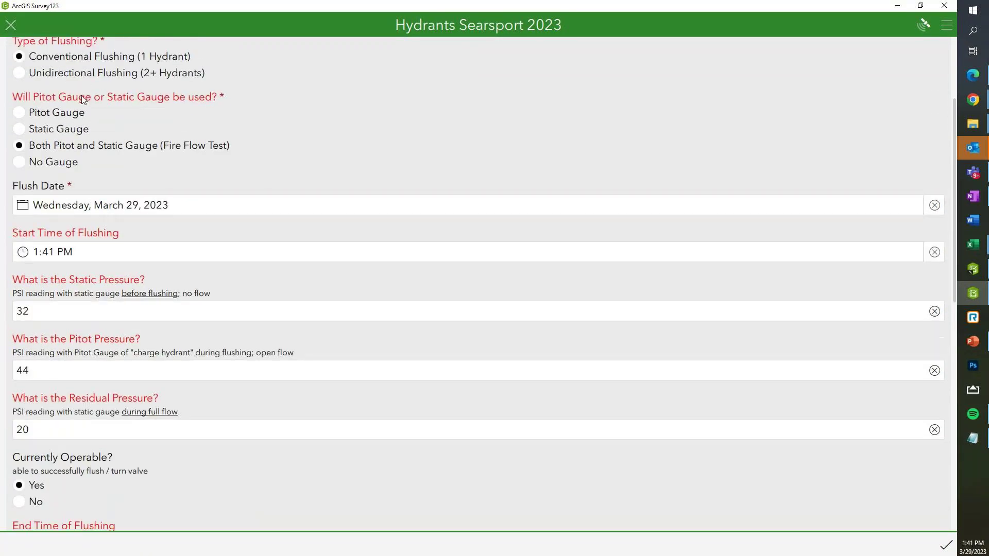
pyautogui.scroll(3, 143, 335)
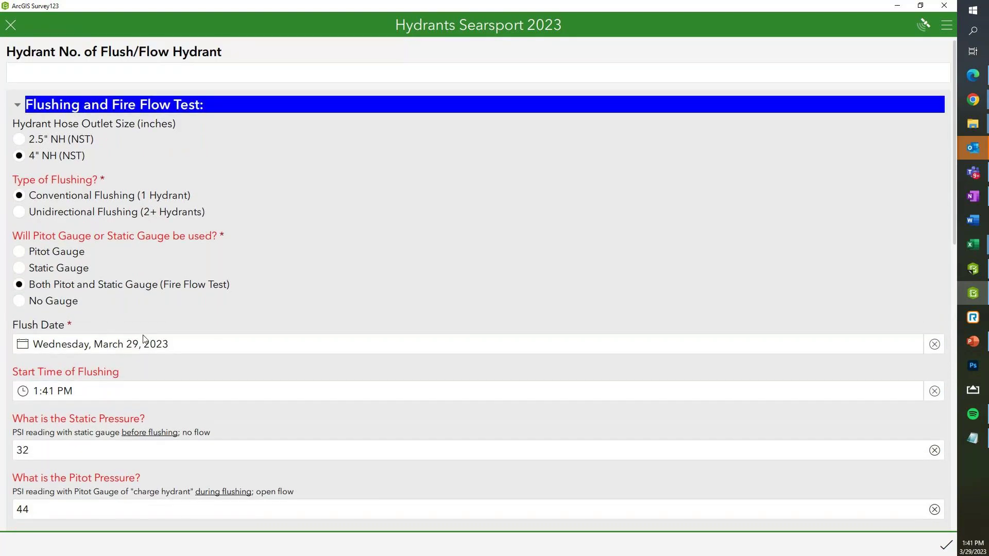
pyautogui.scroll(-3, 144, 340)
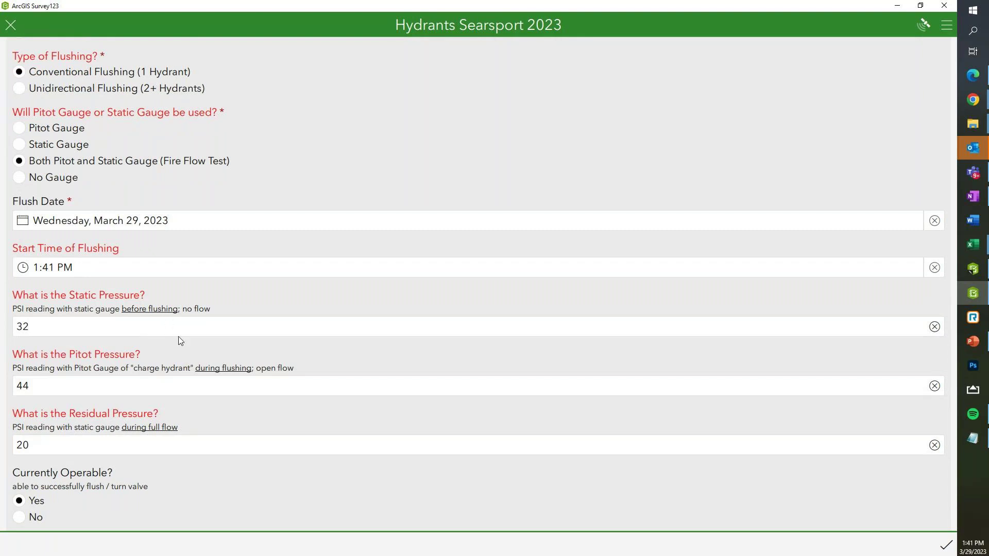
pyautogui.scroll(-5, 179, 342)
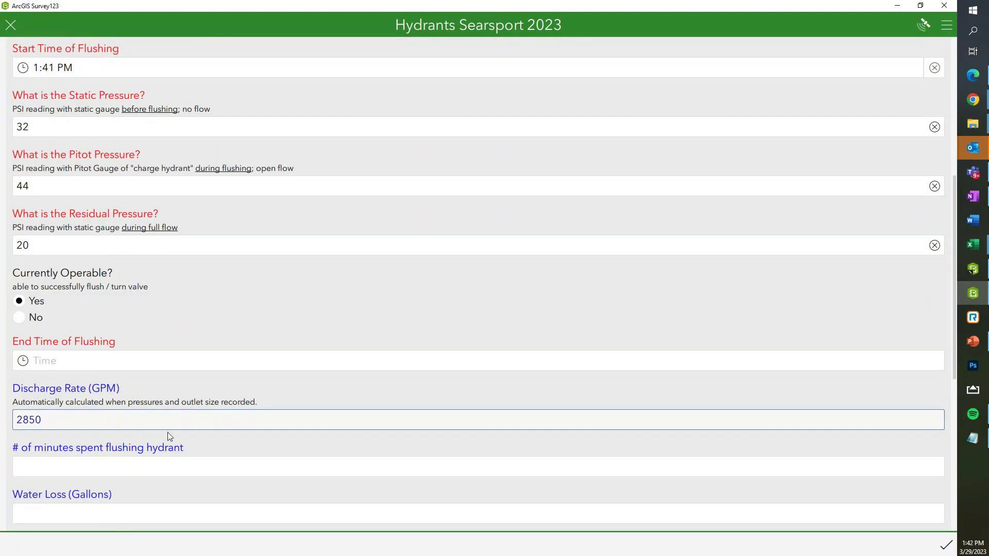
# Set the End Time of Flushing to 1:45 PM and look at the calculated fields beneath it
pyautogui.scroll(-3, 170, 437)
pyautogui.click(135, 345)
pyautogui.scroll(7, 135, 345)
pyautogui.scroll(-3, 134, 348)
pyautogui.click(285, 402)
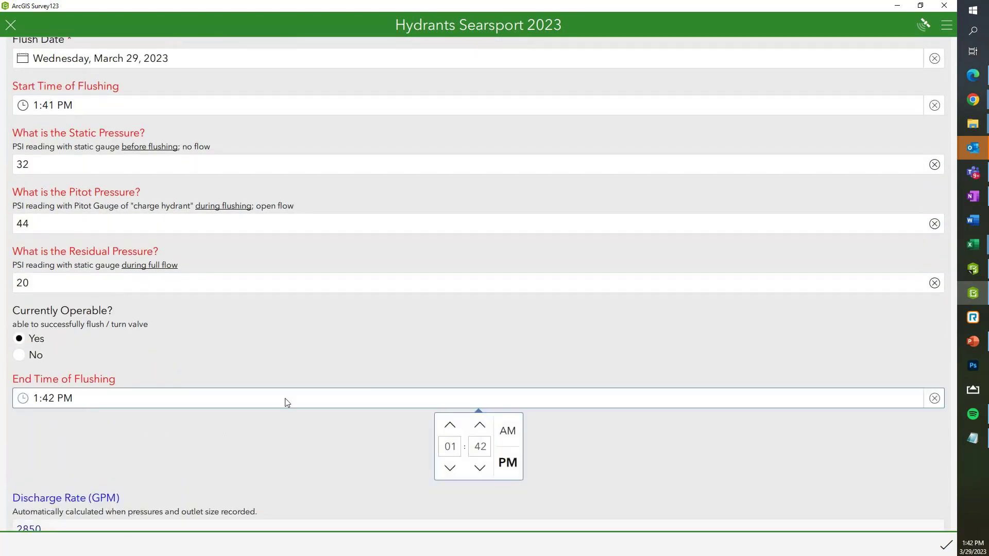
pyautogui.click(479, 425)
pyautogui.click(479, 426)
pyautogui.click(479, 426)
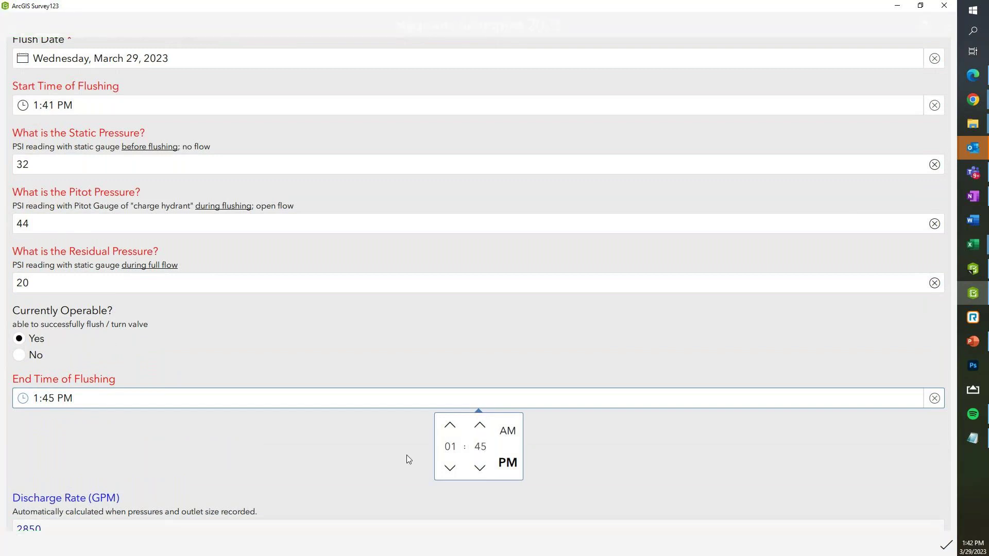
pyautogui.click(406, 456)
pyautogui.scroll(-3, 251, 438)
pyautogui.scroll(-3, 251, 438)
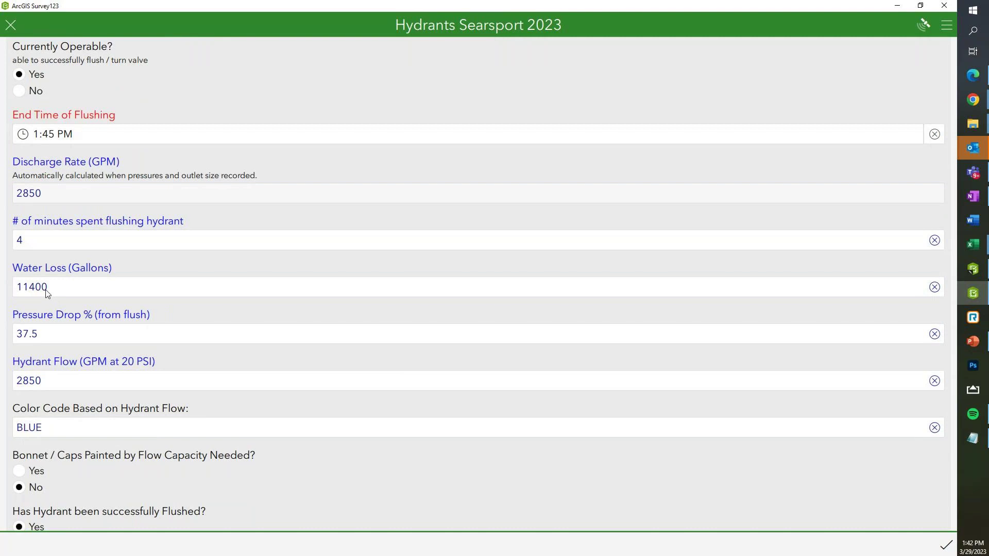
# Examine the water loss, hydrant flow and color code results, with a brief look at the Searsport Flushing 2023 web map
pyautogui.moveTo(46, 294); pyautogui.dragTo(7, 294)
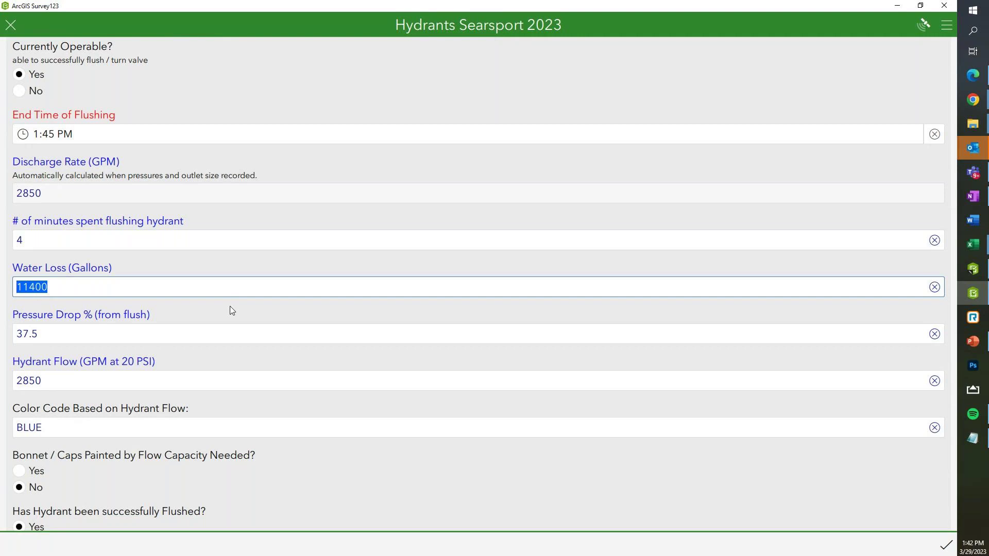
pyautogui.scroll(-3, 248, 321)
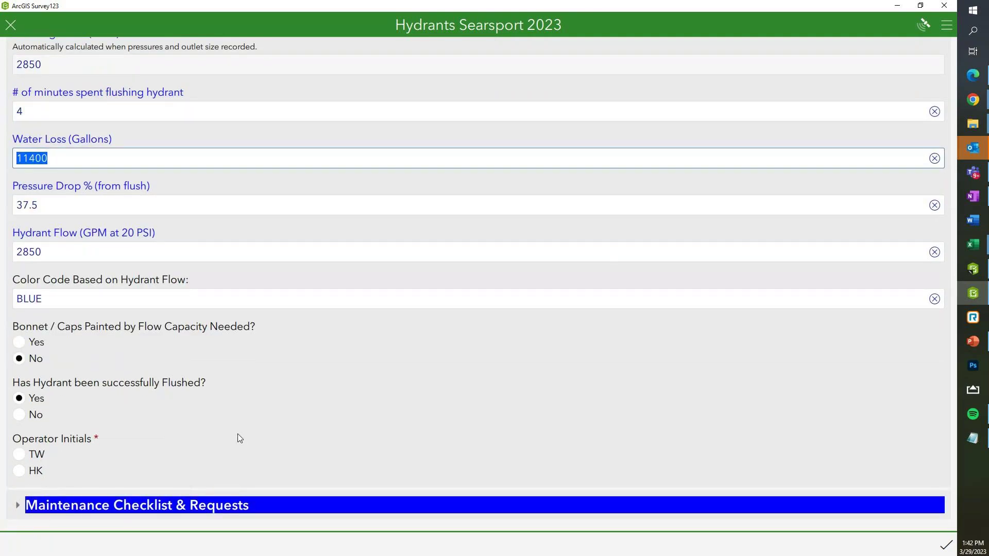
pyautogui.click(901, 8)
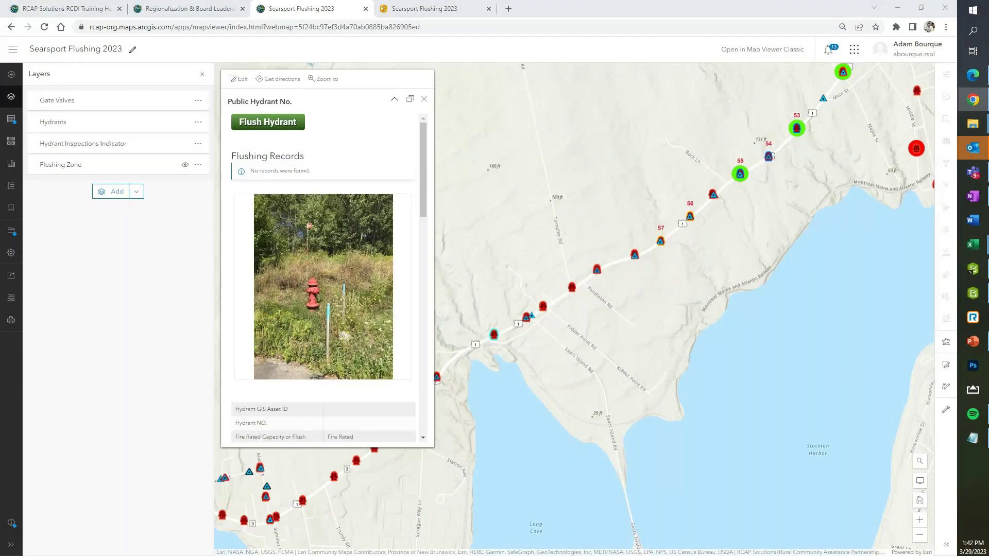
pyautogui.hotkey('alt', 'Tab')
# Expand Maintenance Checklist & Requests, set Greased / Lubricated to Yes, and look over the maintenance questions
pyautogui.click(18, 506)
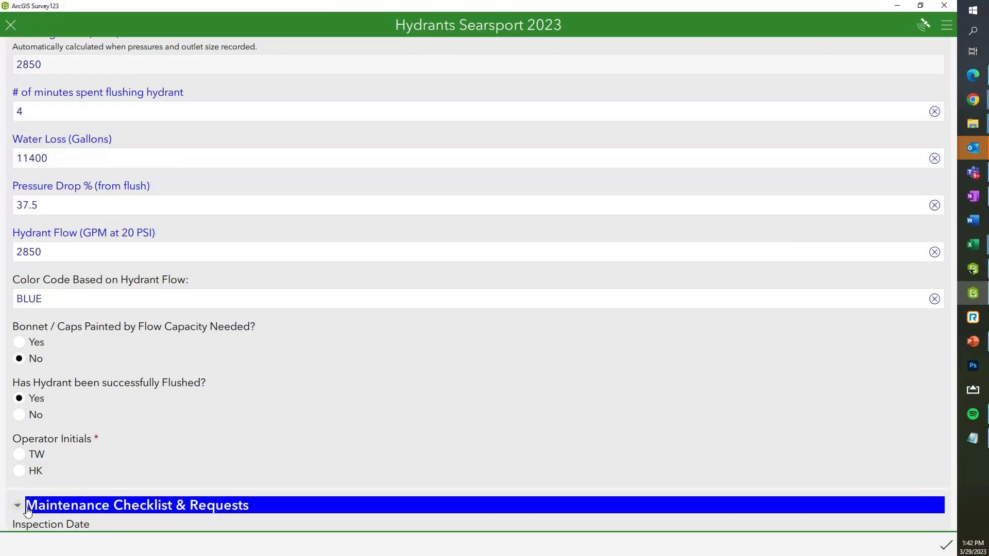
pyautogui.scroll(-6, 87, 507)
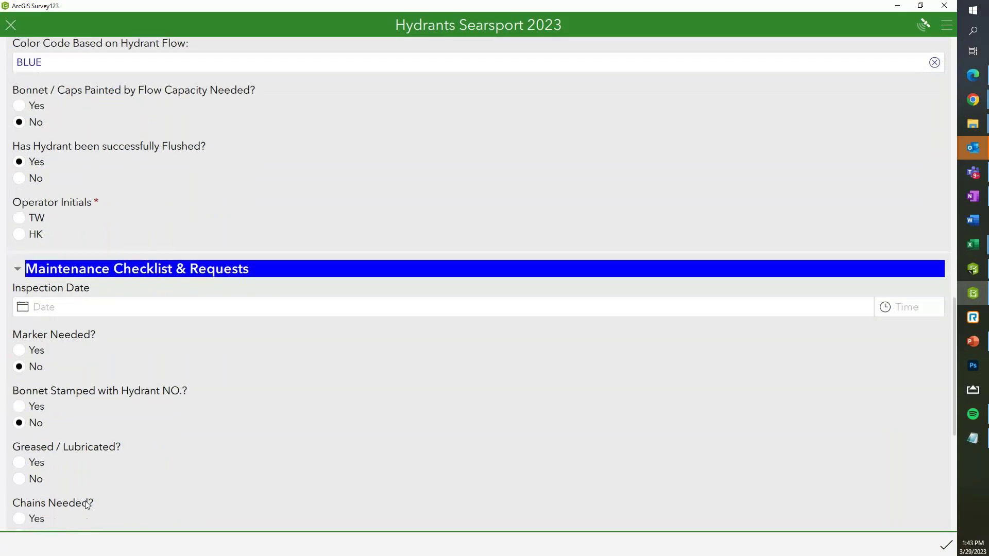
pyautogui.click(32, 345)
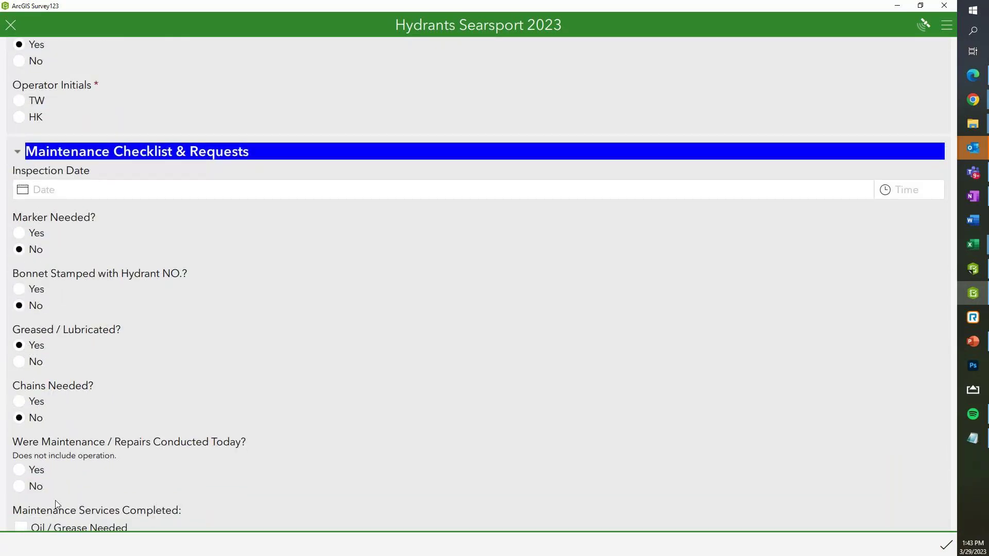
pyautogui.scroll(-4, 69, 375)
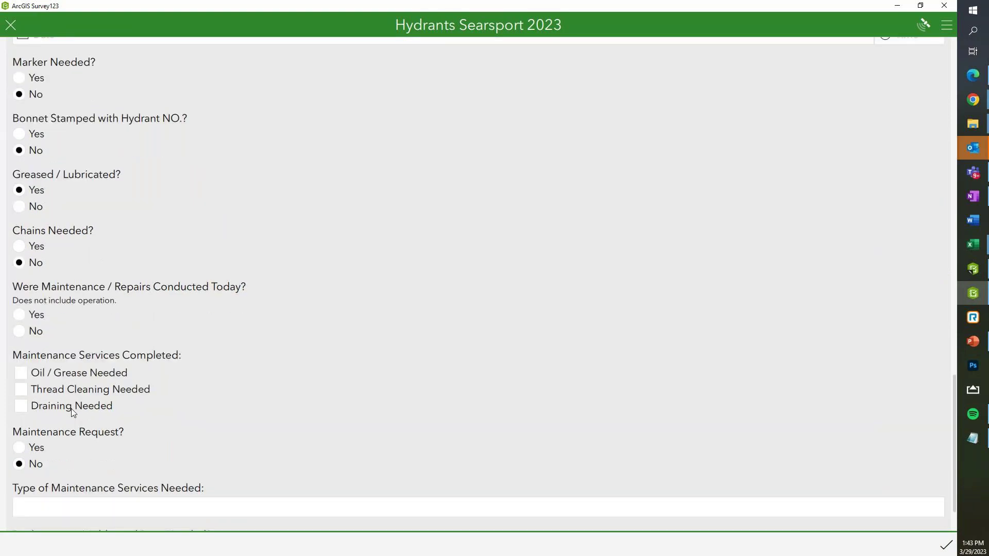
pyautogui.scroll(5, 68, 416)
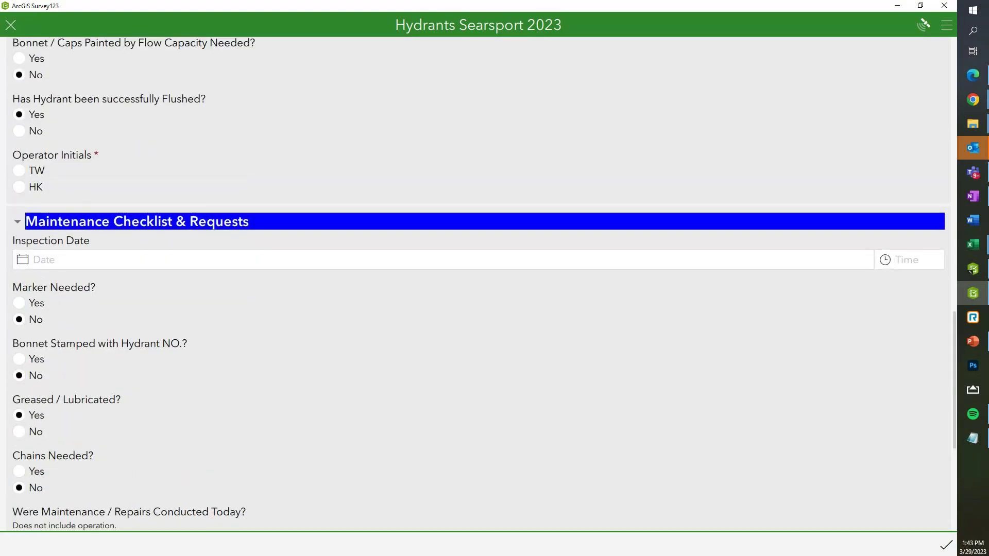
# Switch to the Form 30 workbook in Excel and copy operator_name into the empty row below the HK choice on the choices sheet
pyautogui.hotkey('alt', 'Tab')
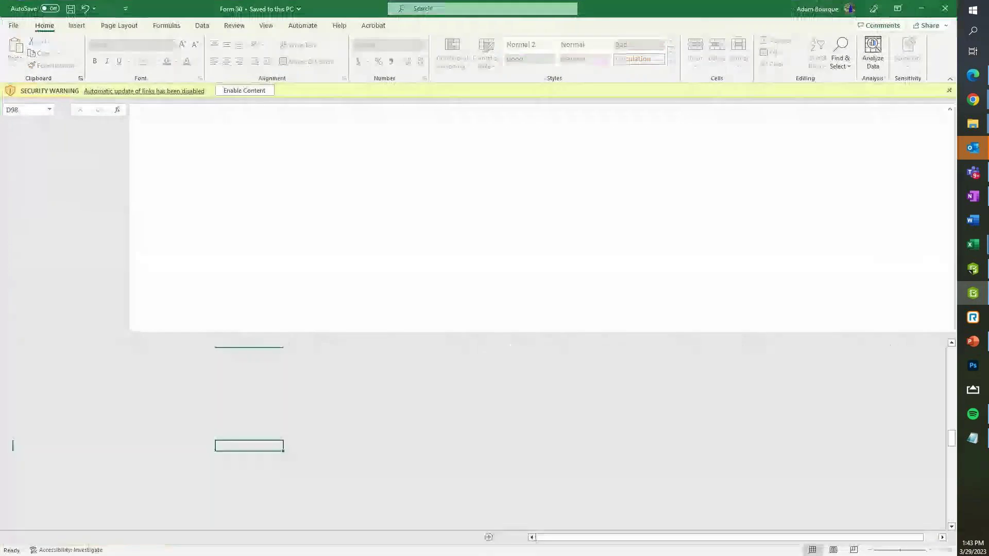
pyautogui.scroll(20, 148, 511)
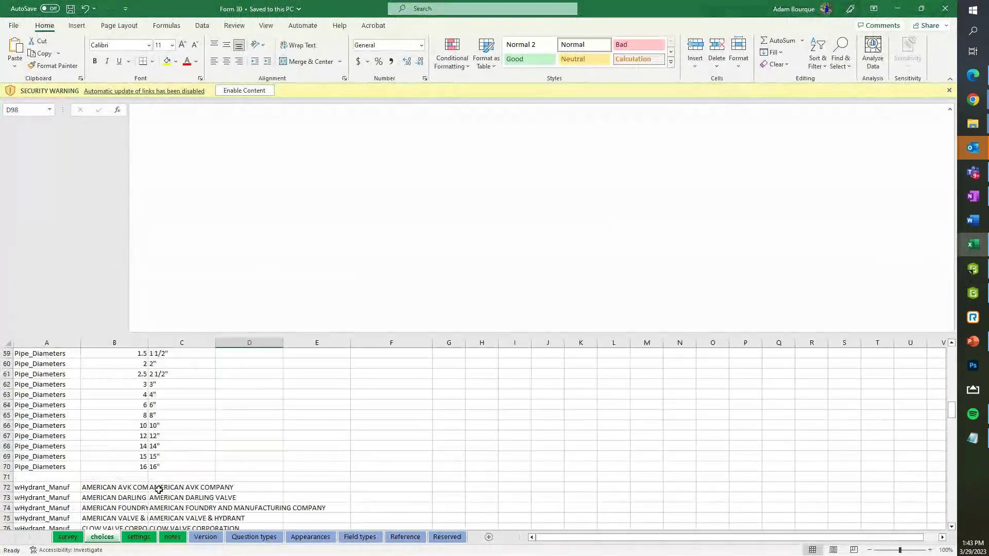
pyautogui.scroll(-20, 256, 435)
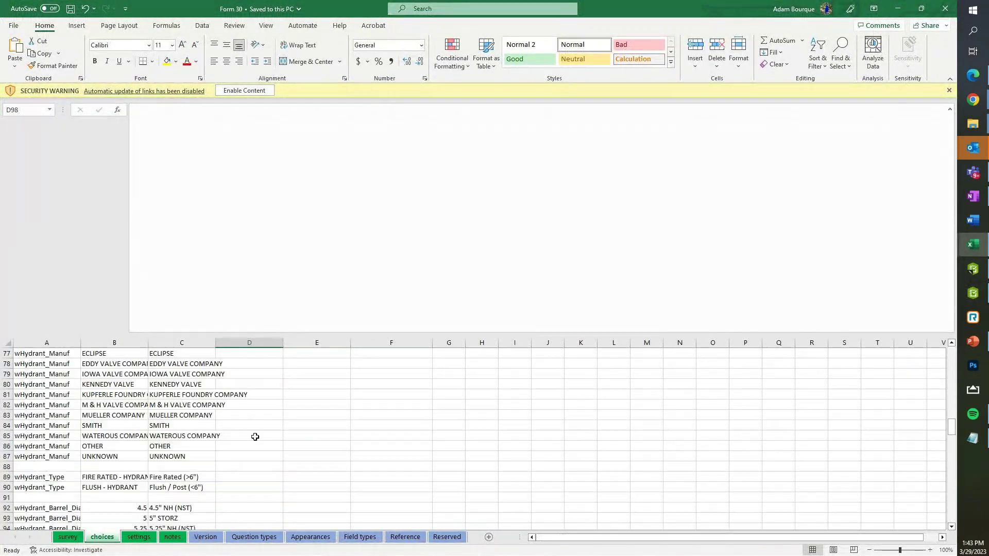
pyautogui.click(295, 427)
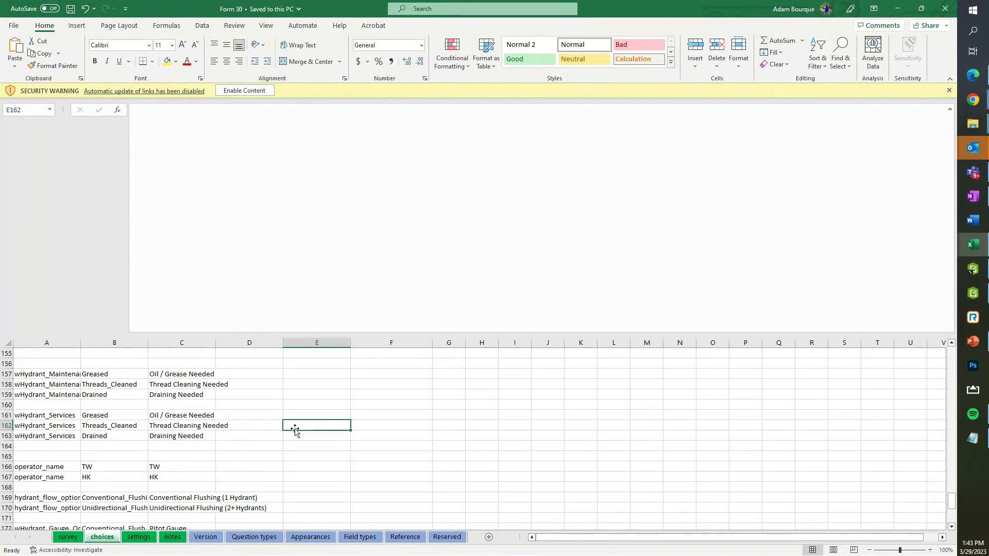
pyautogui.click(92, 487)
pyautogui.scroll(-3, 91, 487)
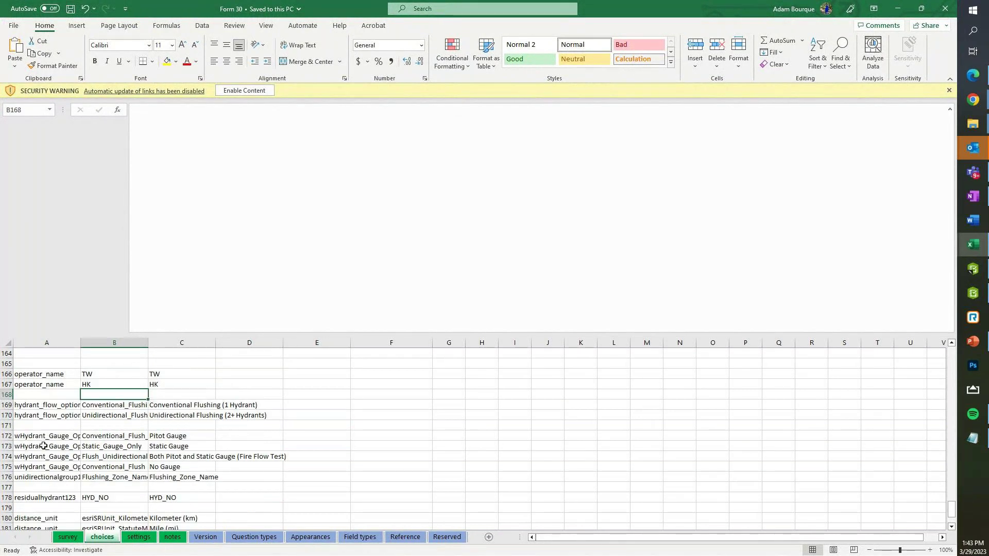
pyautogui.click(31, 385)
pyautogui.hotkey('ctrl', 'c')
pyautogui.click(47, 394)
pyautogui.hotkey('ctrl', 'v')
# Enter HP as both the name and the label of the new operator_name choice
pyautogui.click(92, 395)
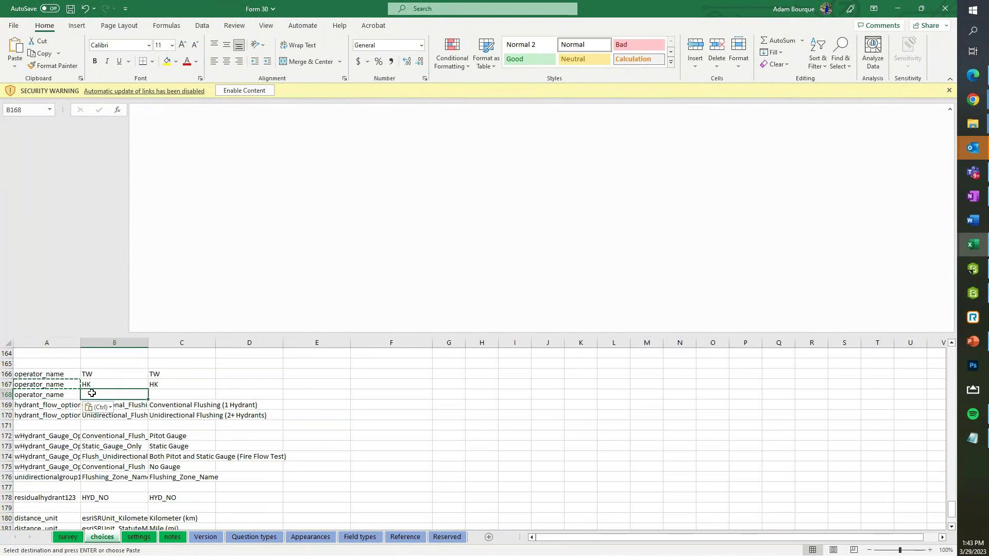
pyautogui.write('HP')
pyautogui.press('Tab')
pyautogui.write('HP')
pyautogui.click(311, 436)
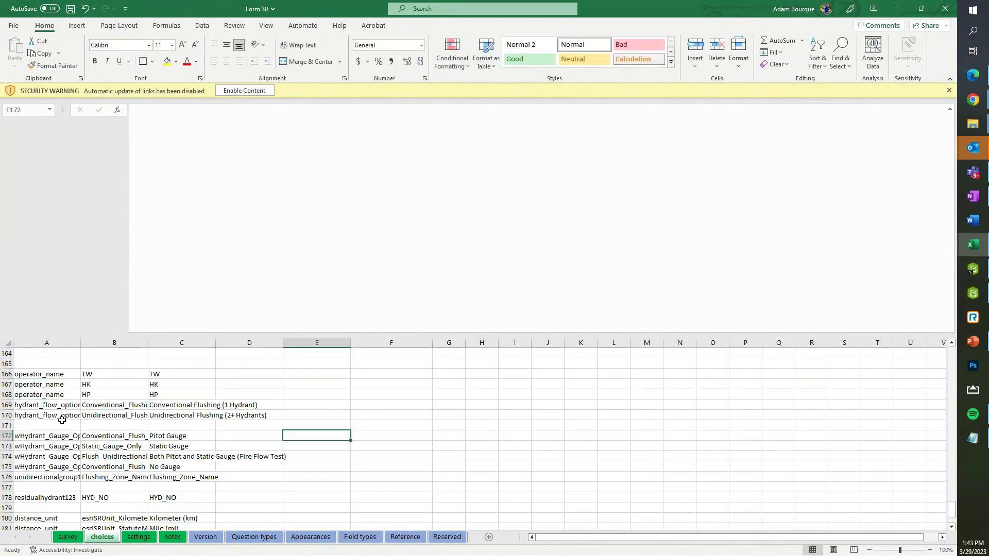
# Insert a blank row between the HP operator choice and the first hydrant_flow_option row
pyautogui.rightClick(14, 404)
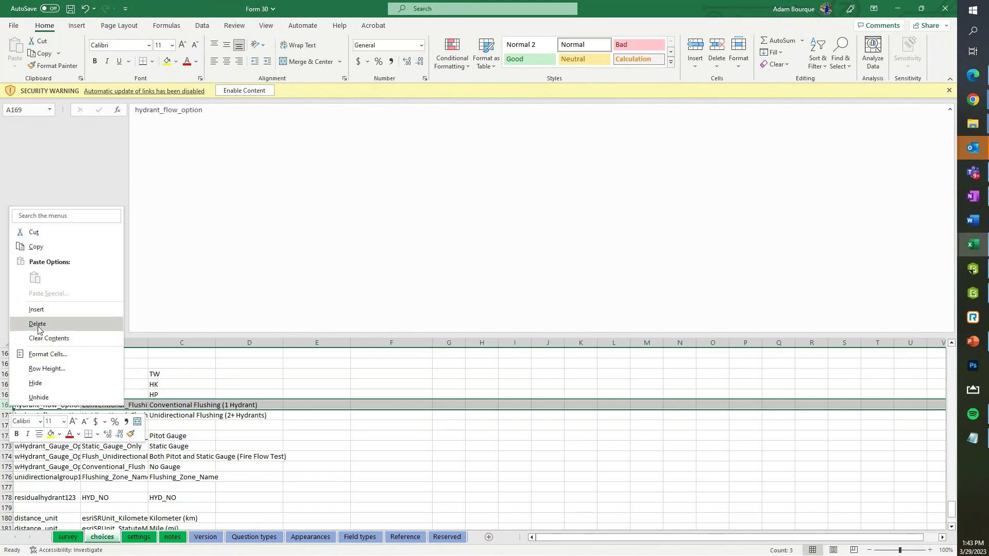
pyautogui.click(36, 309)
pyautogui.click(92, 393)
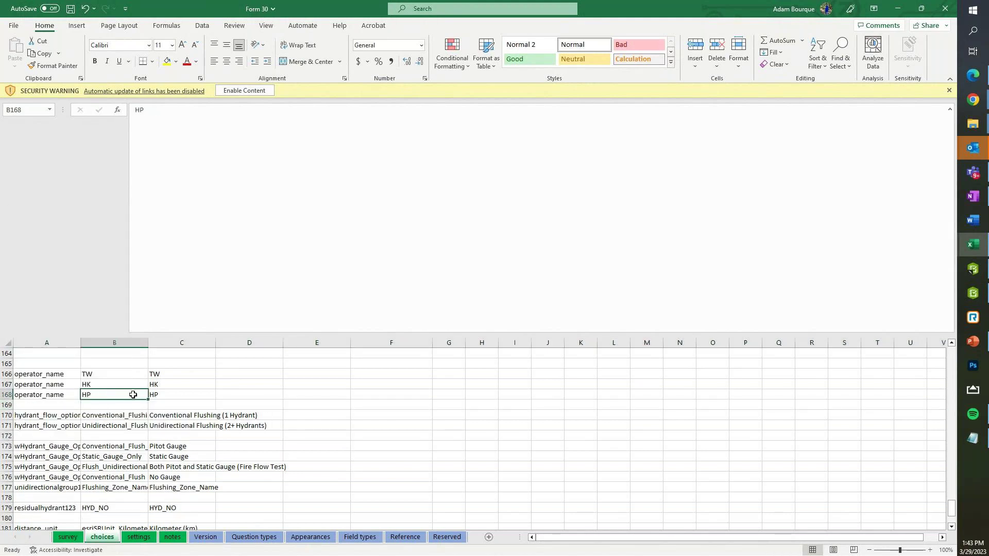
# Move the HP operator row above the HK row and save the workbook
pyautogui.click(7, 394)
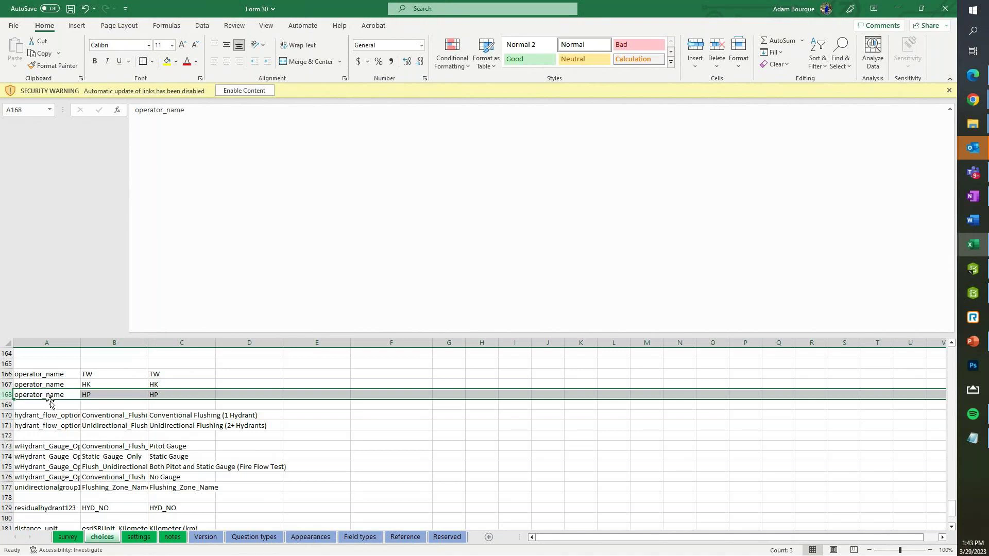
pyautogui.moveTo(47, 400); pyautogui.dragTo(47, 385)
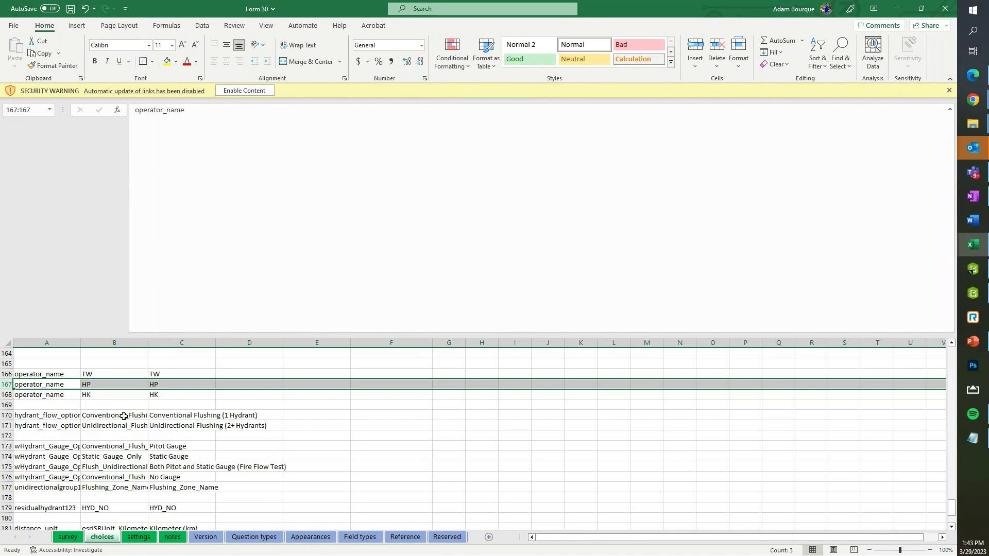
pyautogui.hotkey('ctrl', 's')
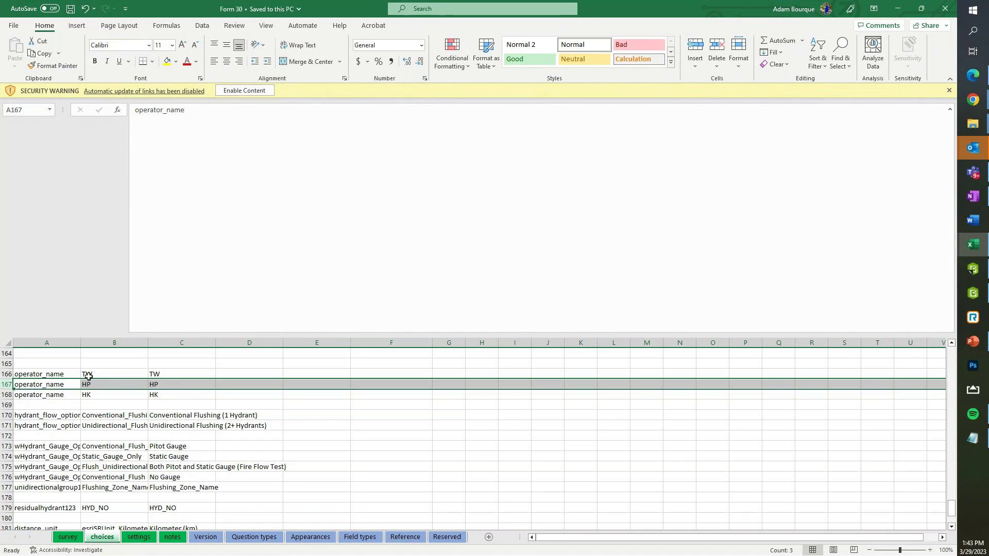
# Move the HP and HK operator rows together above the TW row and save the workbook
pyautogui.keyDown('shift'); pyautogui.click(6, 395); pyautogui.keyUp('shift')
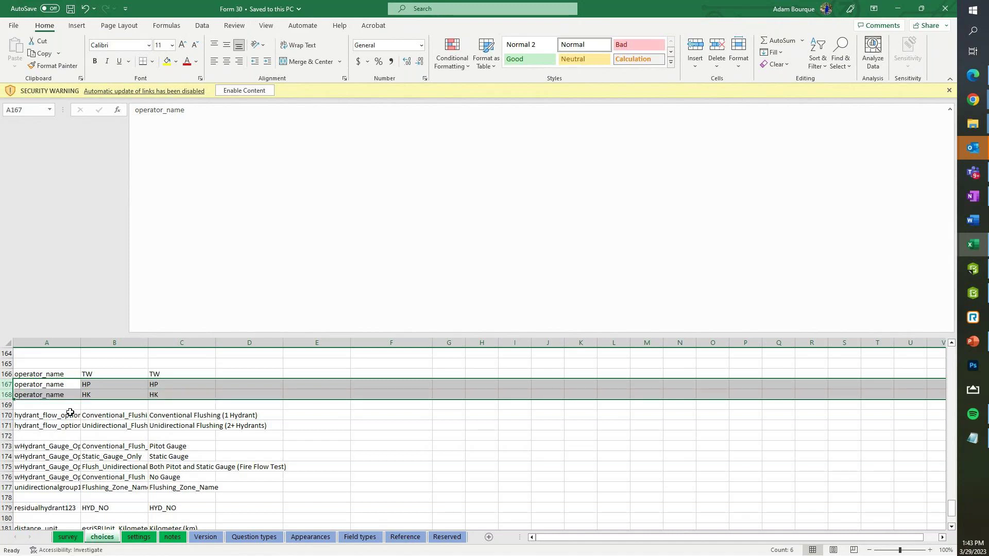
pyautogui.moveTo(45, 400); pyautogui.dragTo(46, 376)
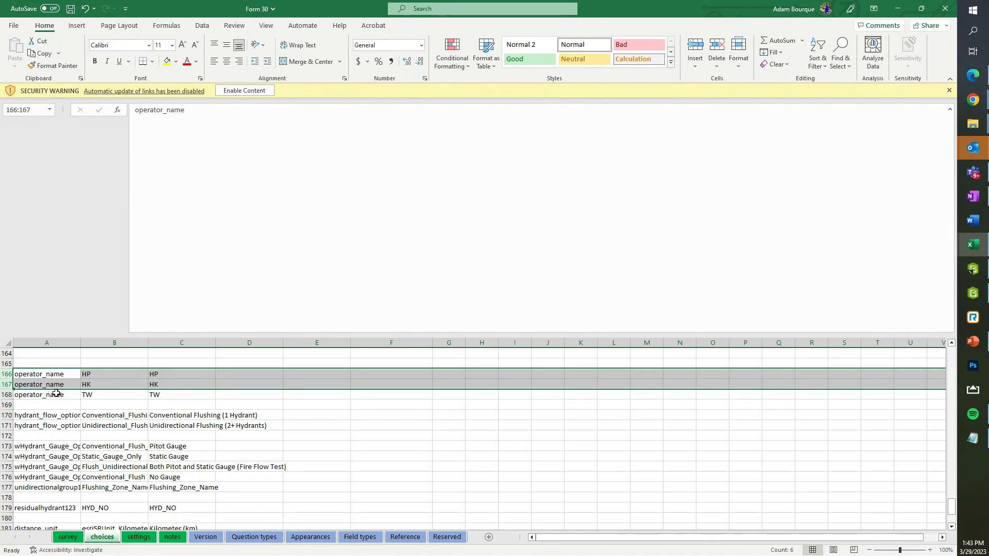
pyautogui.hotkey('ctrl', 's')
# Switch to Survey123 Connect and publish the Hydrant Flushing Searsport (Form 30) survey with the revised operator choices
pyautogui.hotkey('alt', 'Tab')
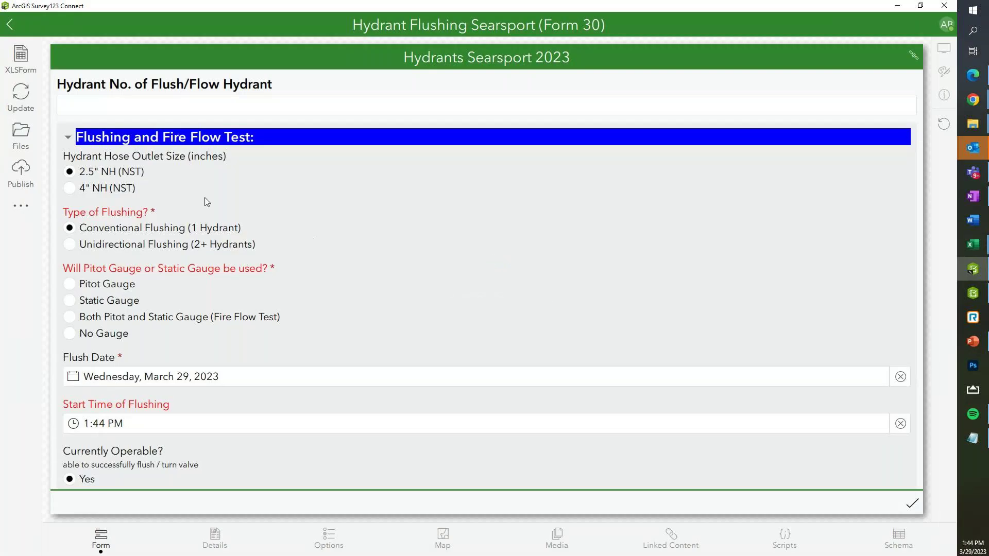
pyautogui.click(27, 175)
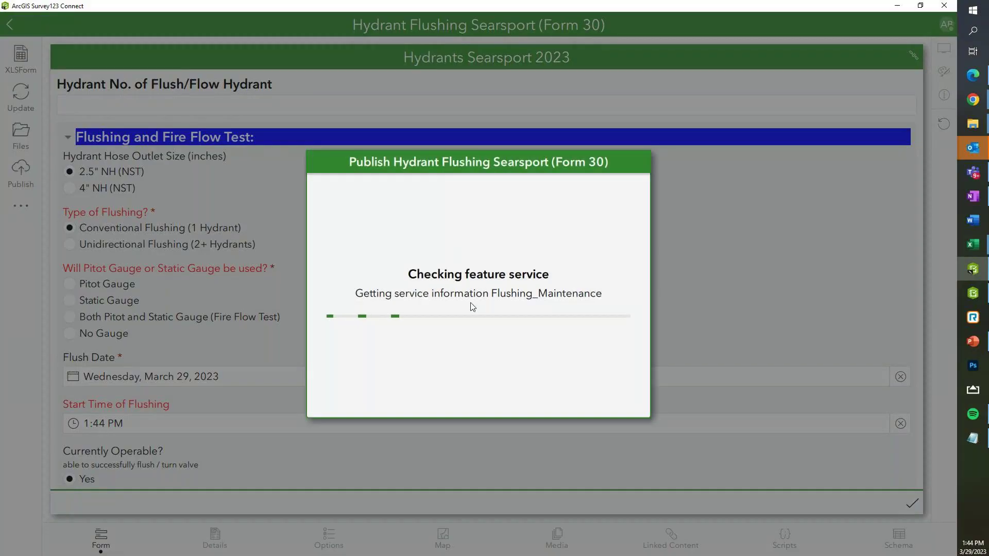
pyautogui.click(522, 402)
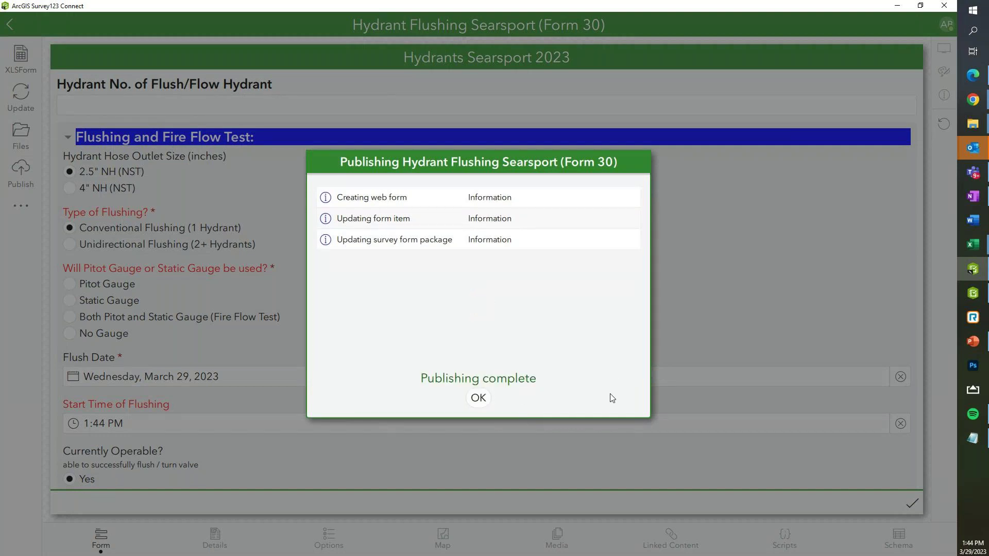
pyautogui.click(479, 399)
# Close the publishing report and choose HP as the operator initials in the form preview
pyautogui.scroll(-6, 219, 339)
pyautogui.scroll(-5, 220, 339)
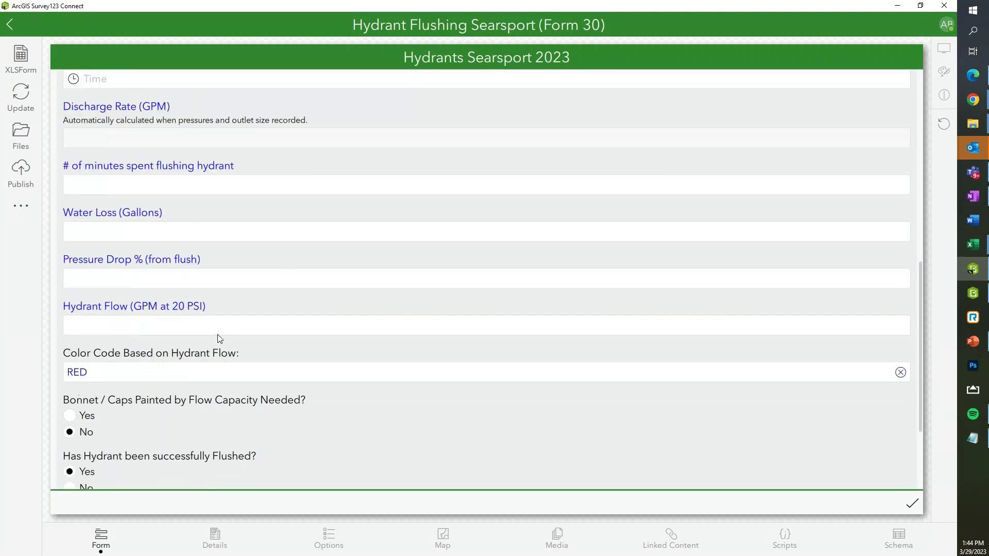
pyautogui.click(72, 397)
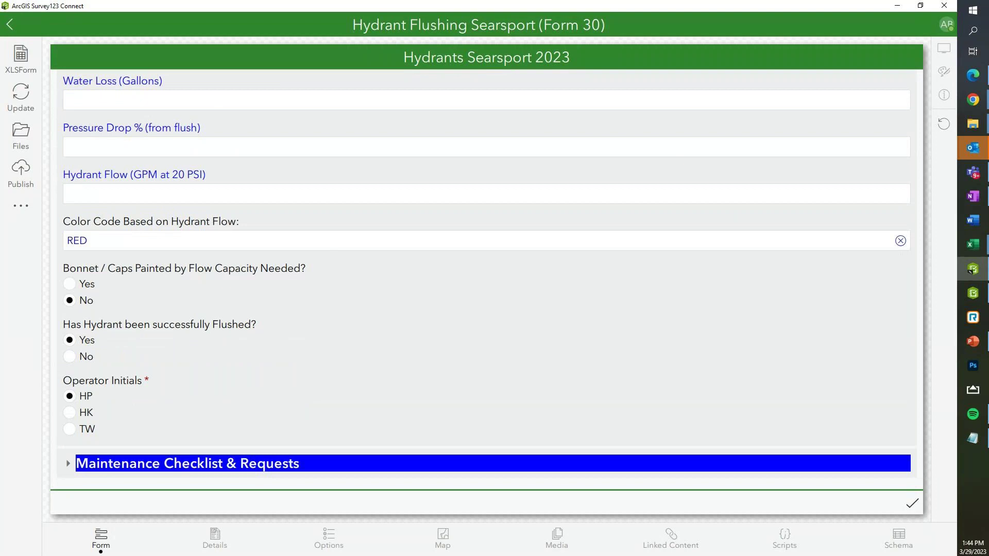
# Switch to the Survey123 field app, restart it, discard the recovered Form 30 survey, and return to Survey123 Connect
pyautogui.click(973, 293)
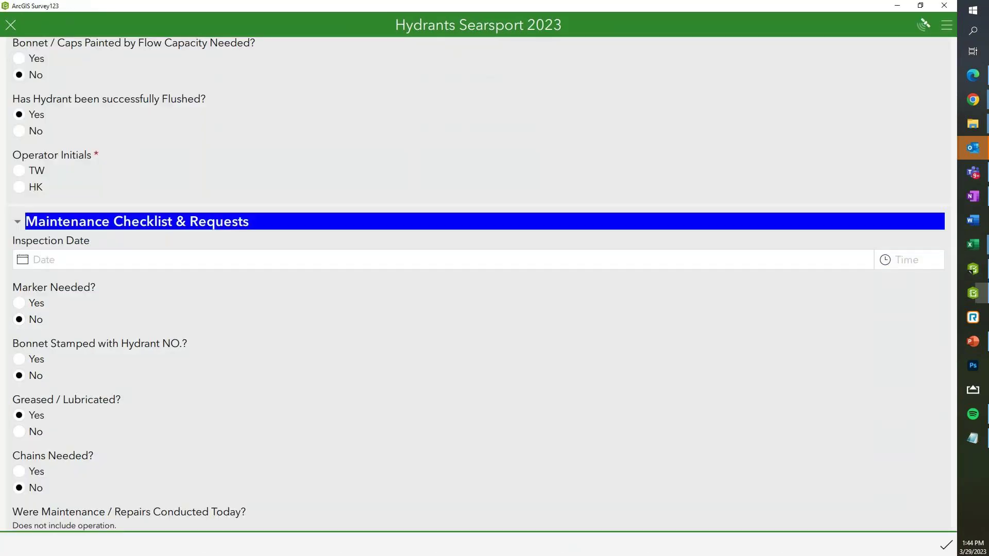
pyautogui.click(944, 7)
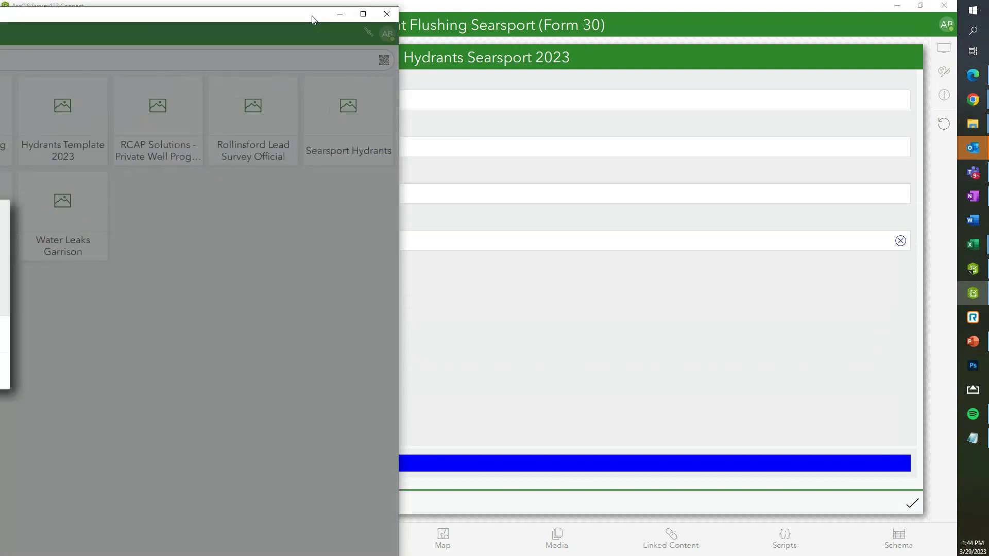
pyautogui.moveTo(311, 20); pyautogui.dragTo(611, 46)
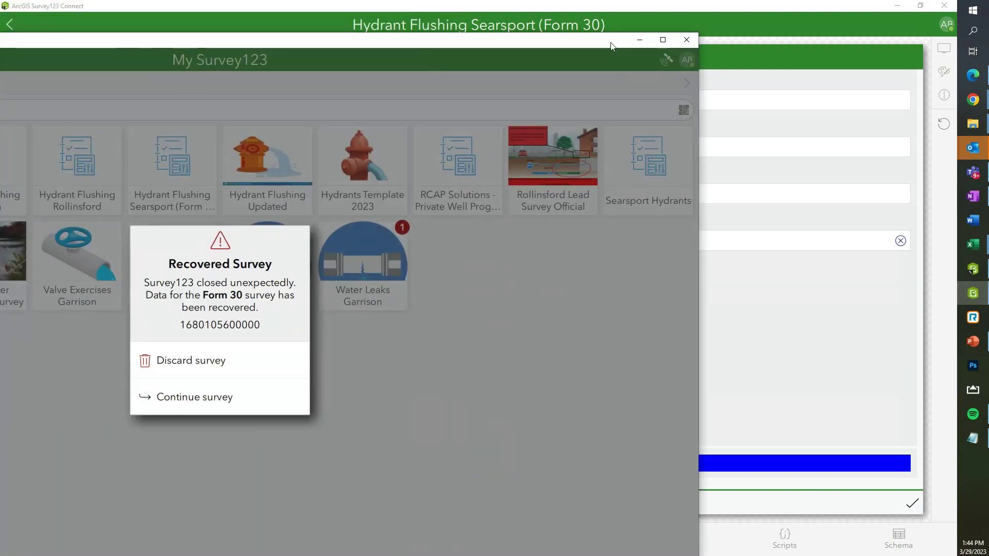
pyautogui.click(214, 363)
pyautogui.click(662, 41)
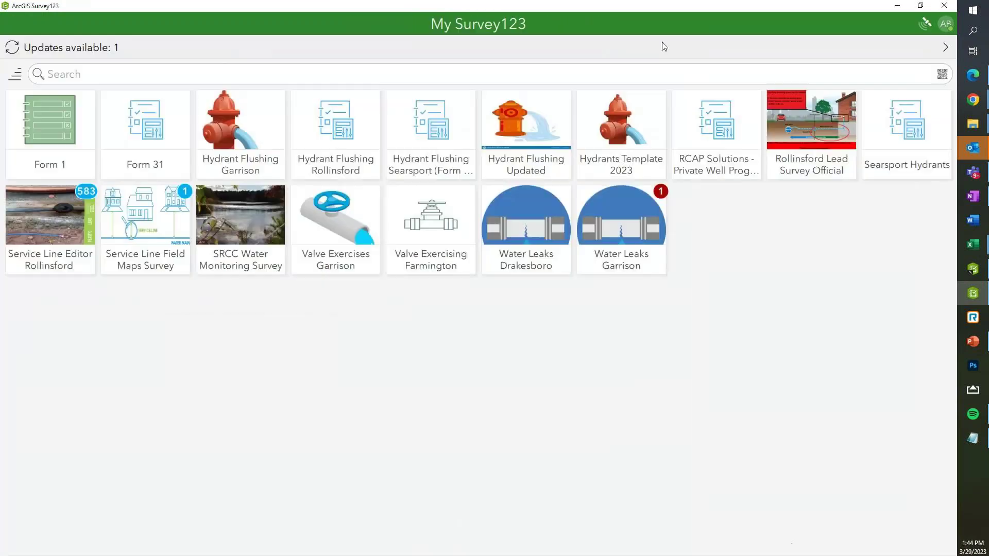
pyautogui.click(897, 6)
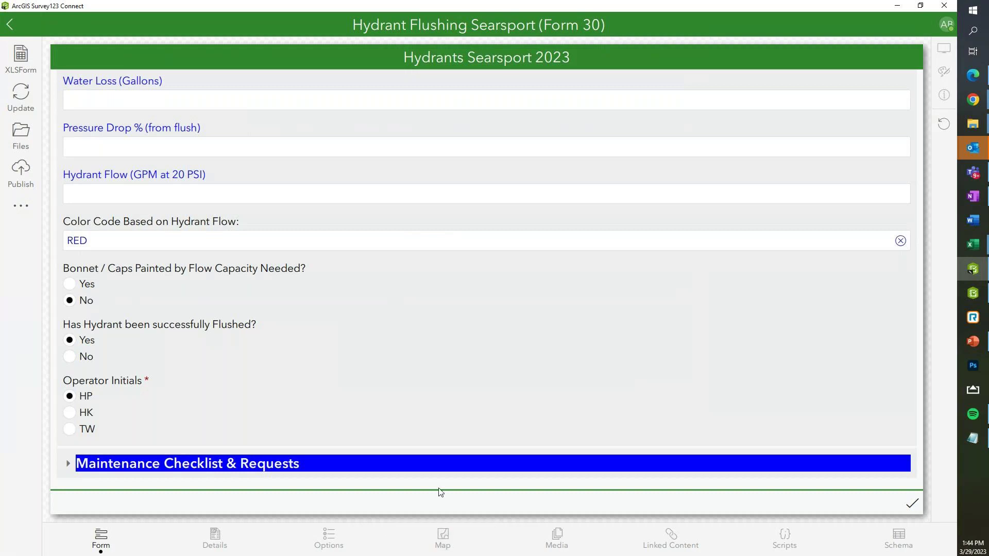
# Review the survey's map settings and the form preview, and go back to the survey designs gallery
pyautogui.click(459, 545)
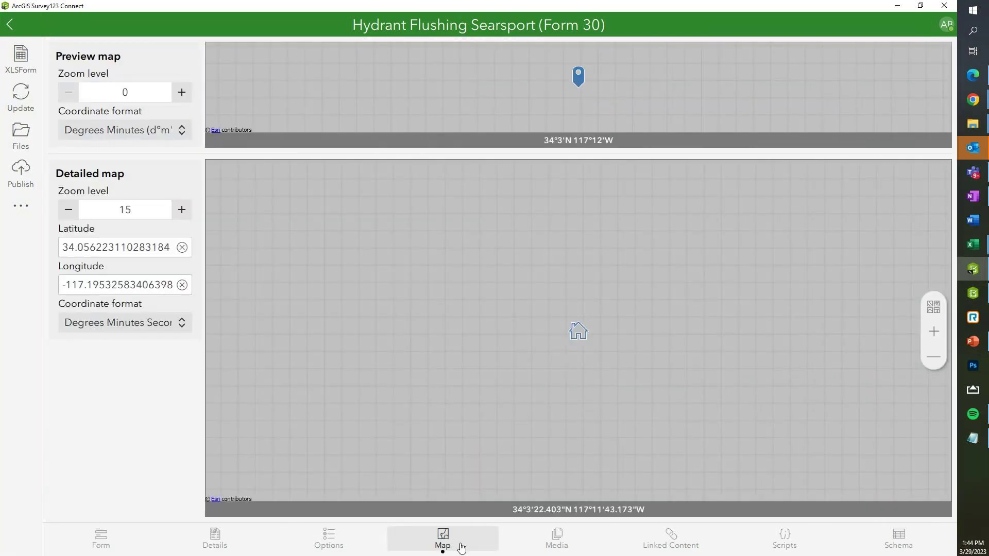
pyautogui.click(131, 542)
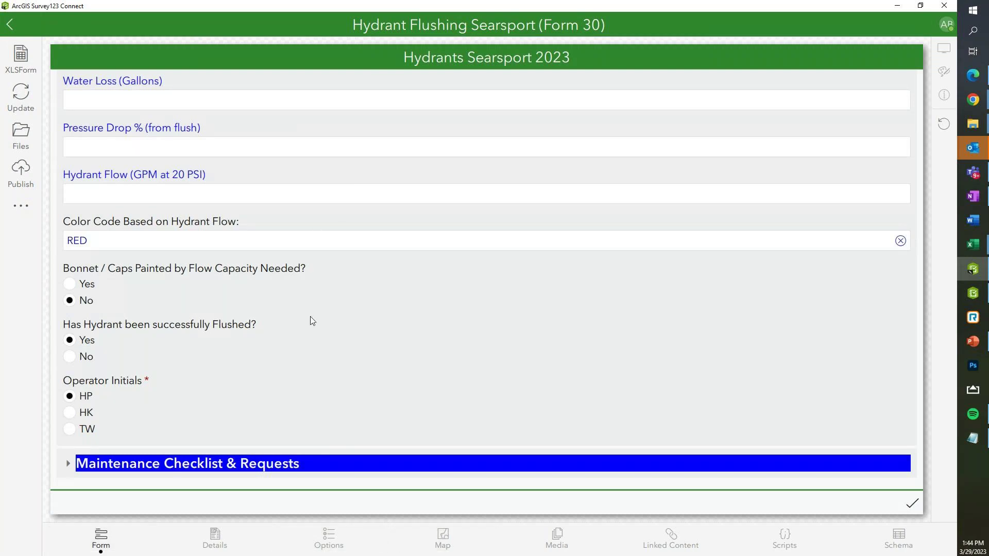
pyautogui.scroll(5, 309, 324)
pyautogui.scroll(6, 301, 344)
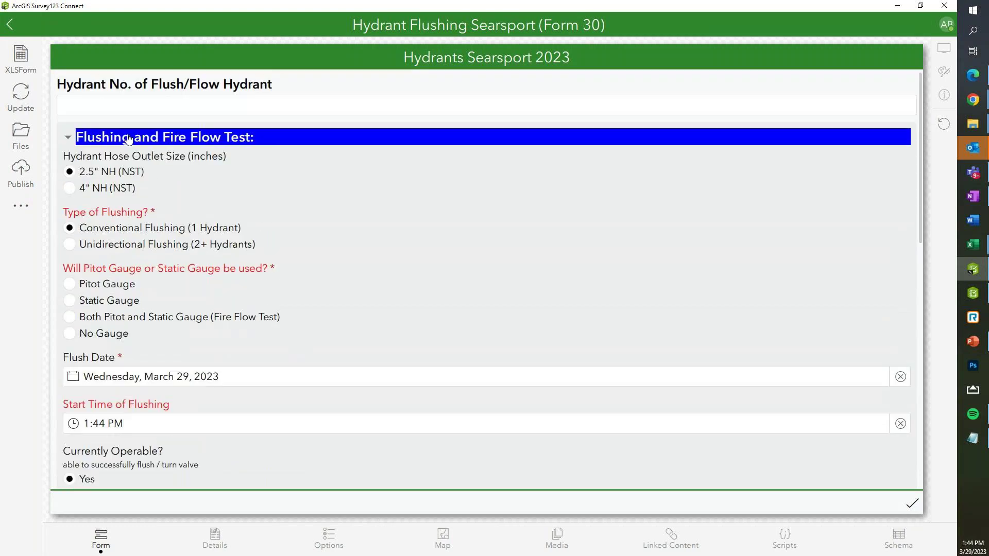
pyautogui.click(7, 26)
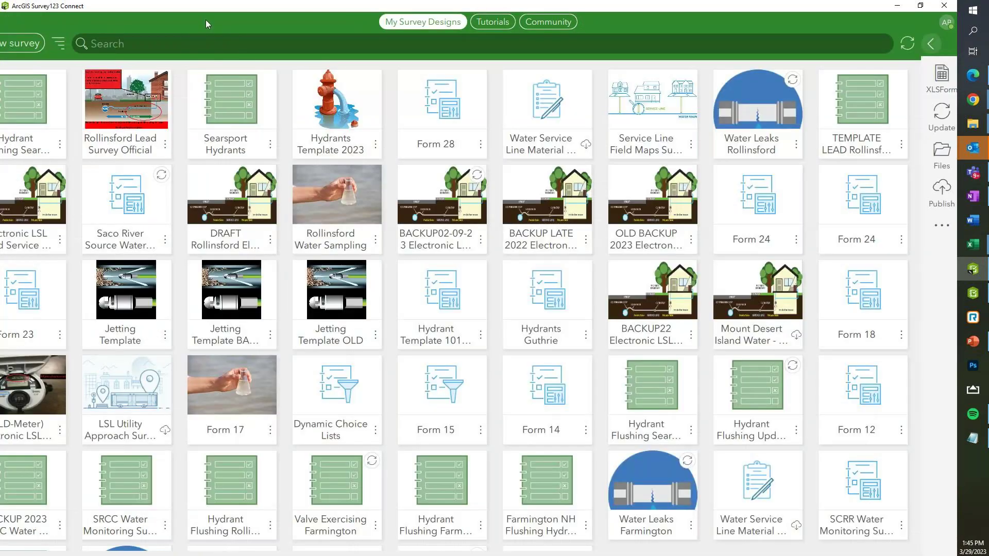